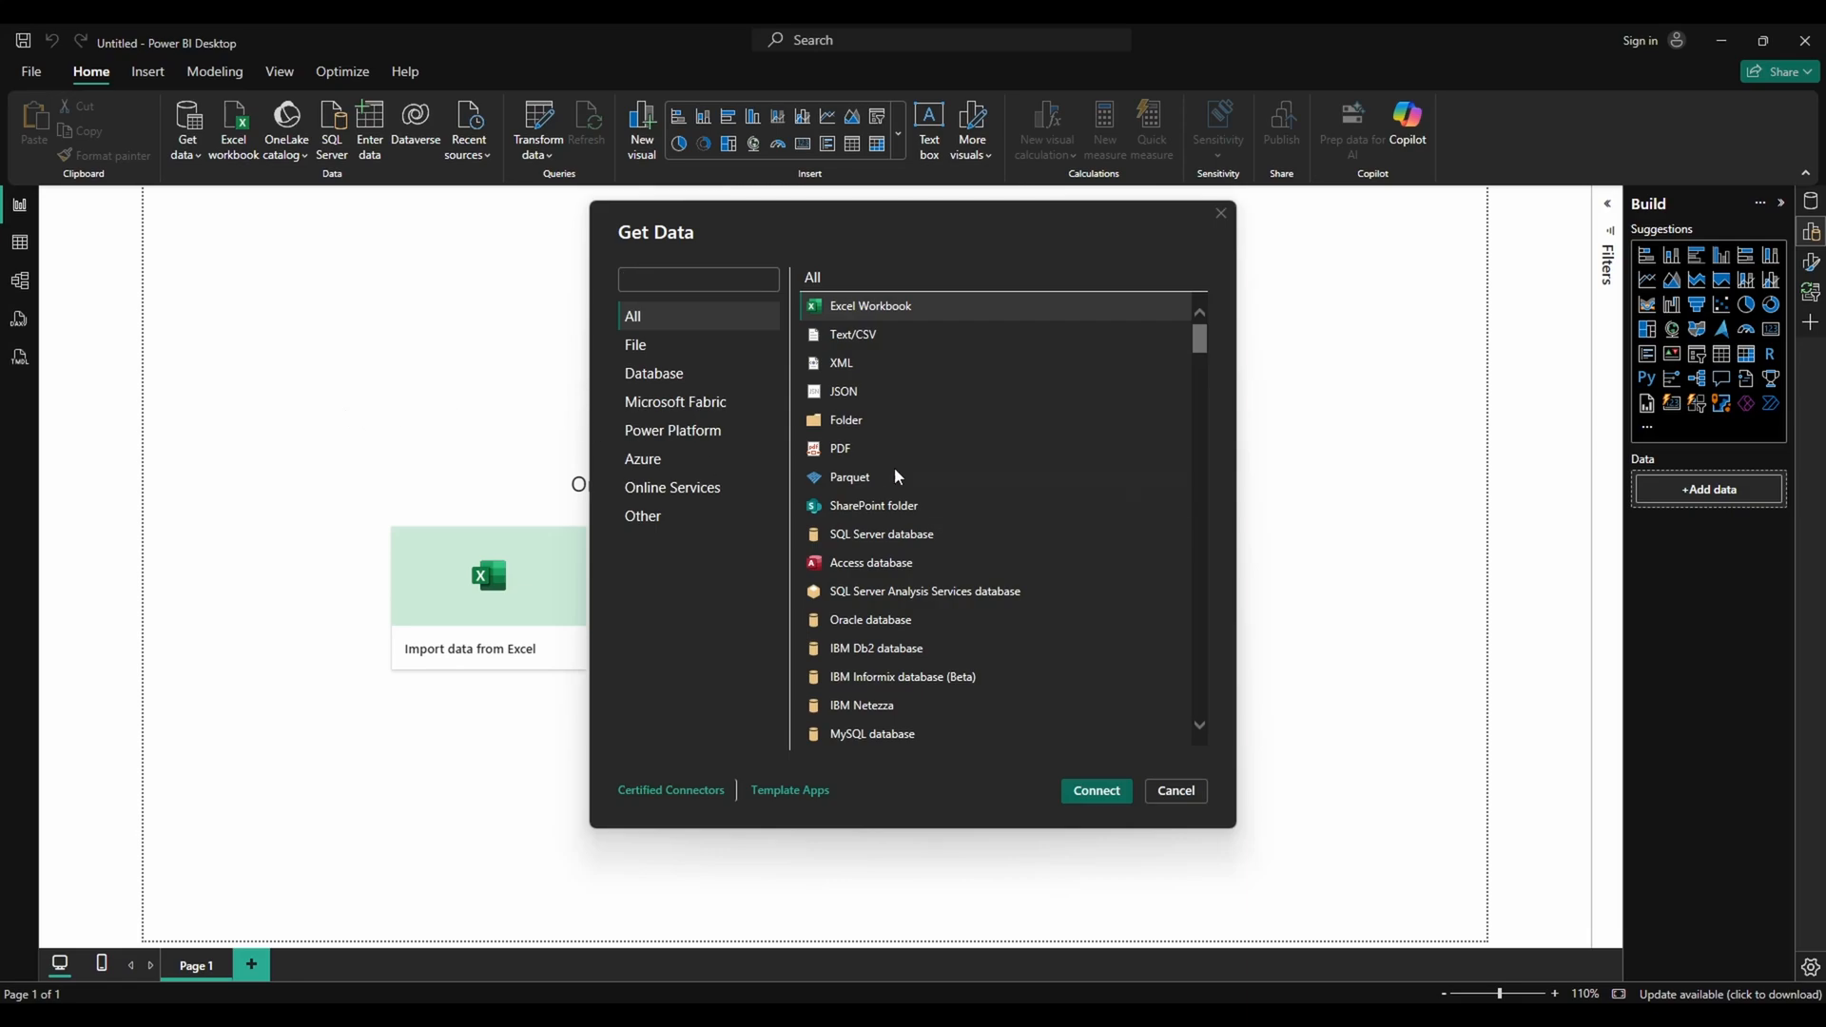
Examine the available data connectors across the All, File and Database categories, and leave the data source list without connecting
click(647, 304)
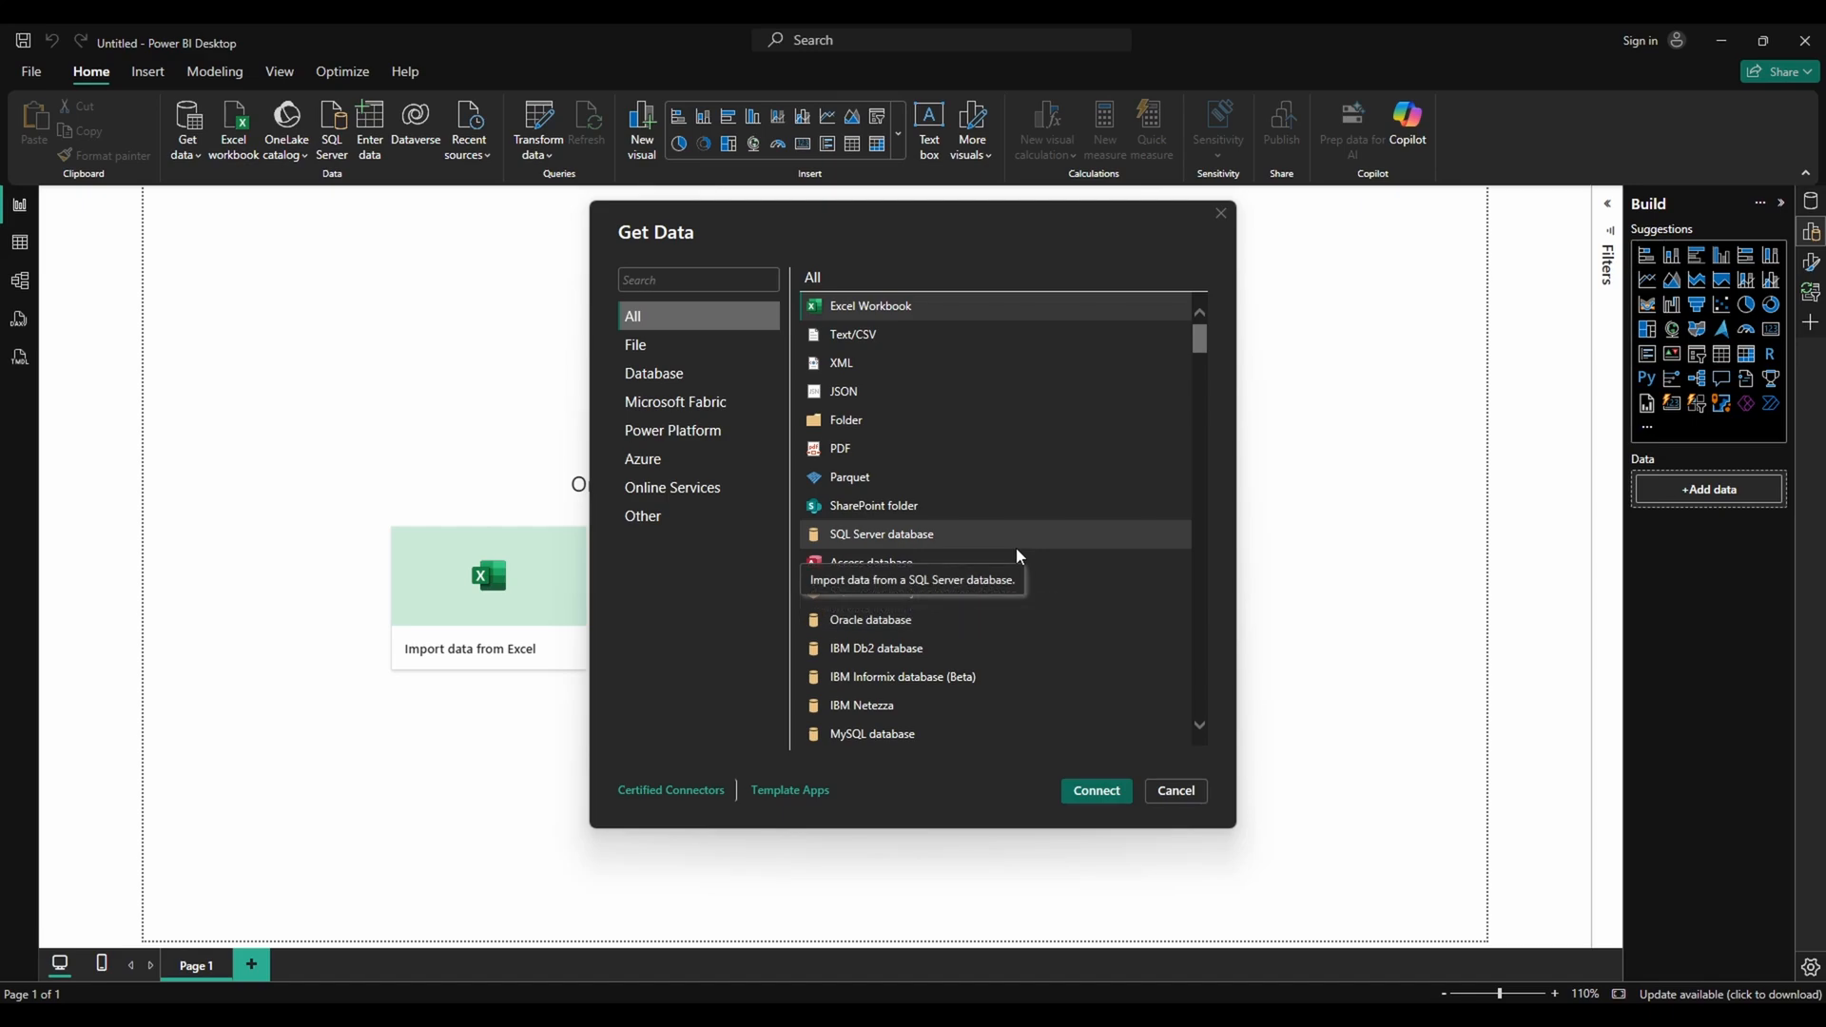
scroll(1017, 552, down, 6)
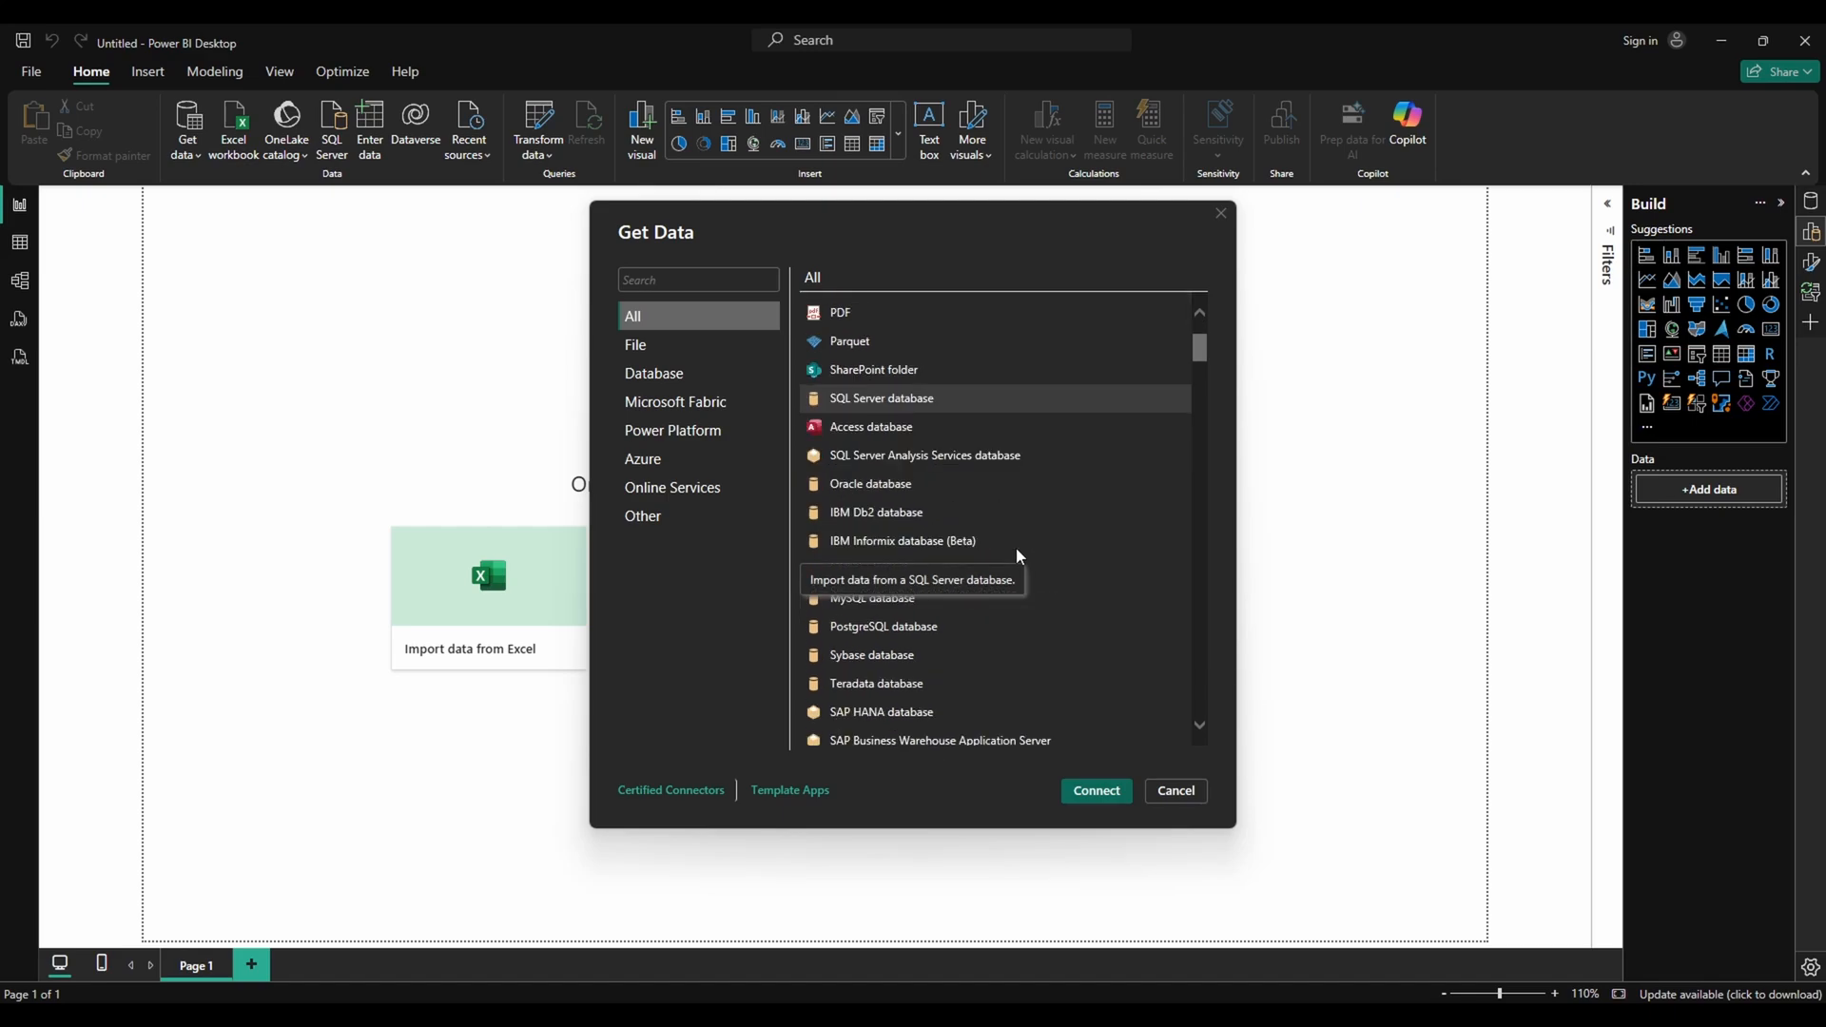
scroll(1016, 546, up, 6)
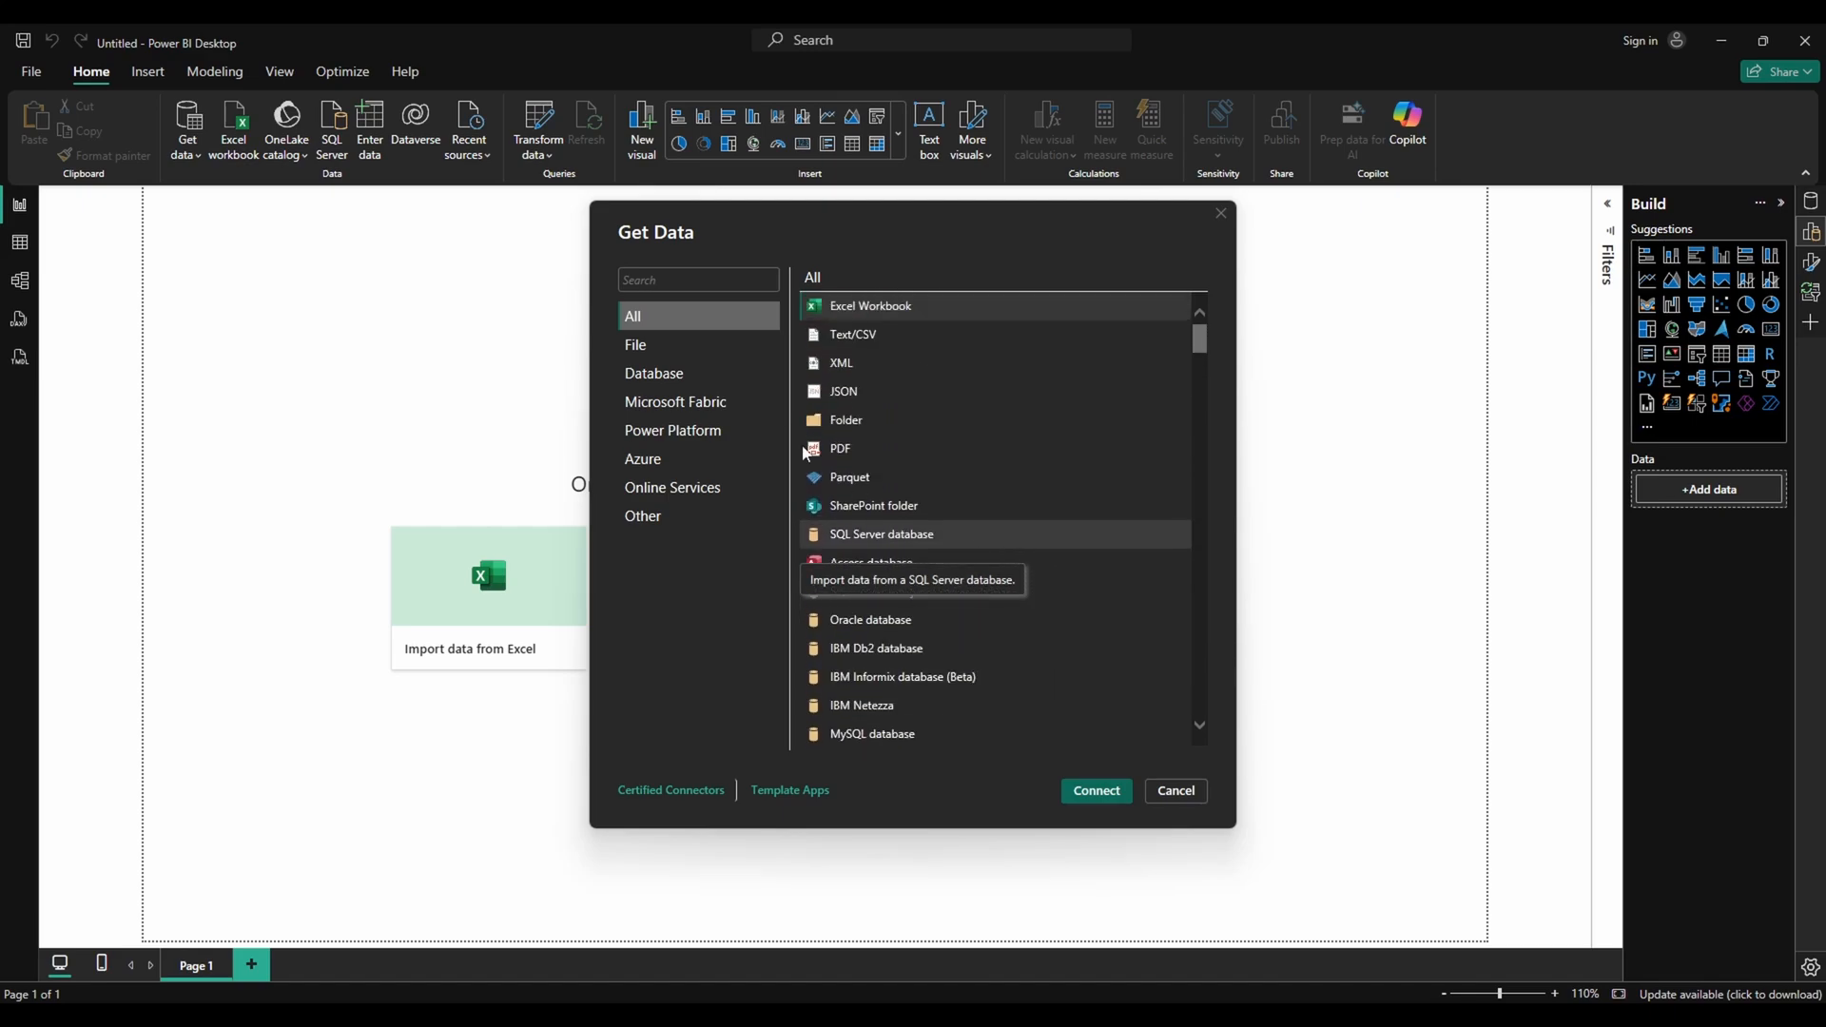
click(655, 352)
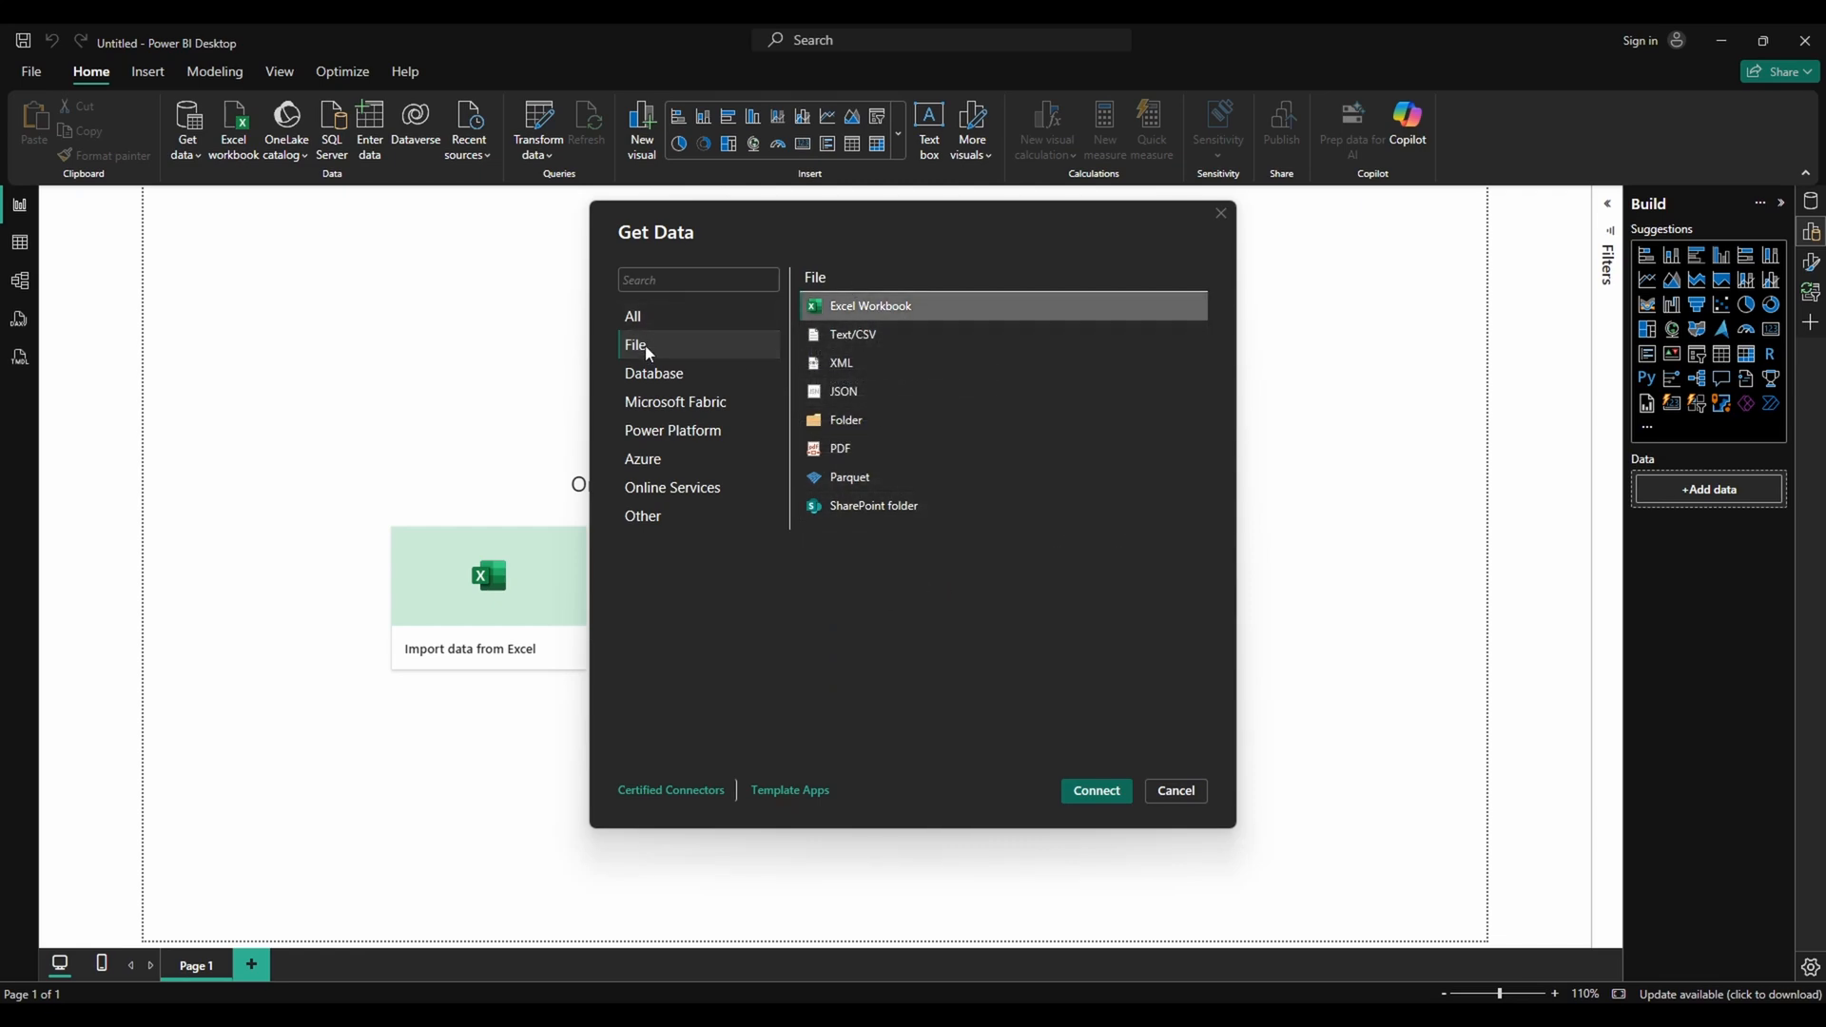
click(665, 378)
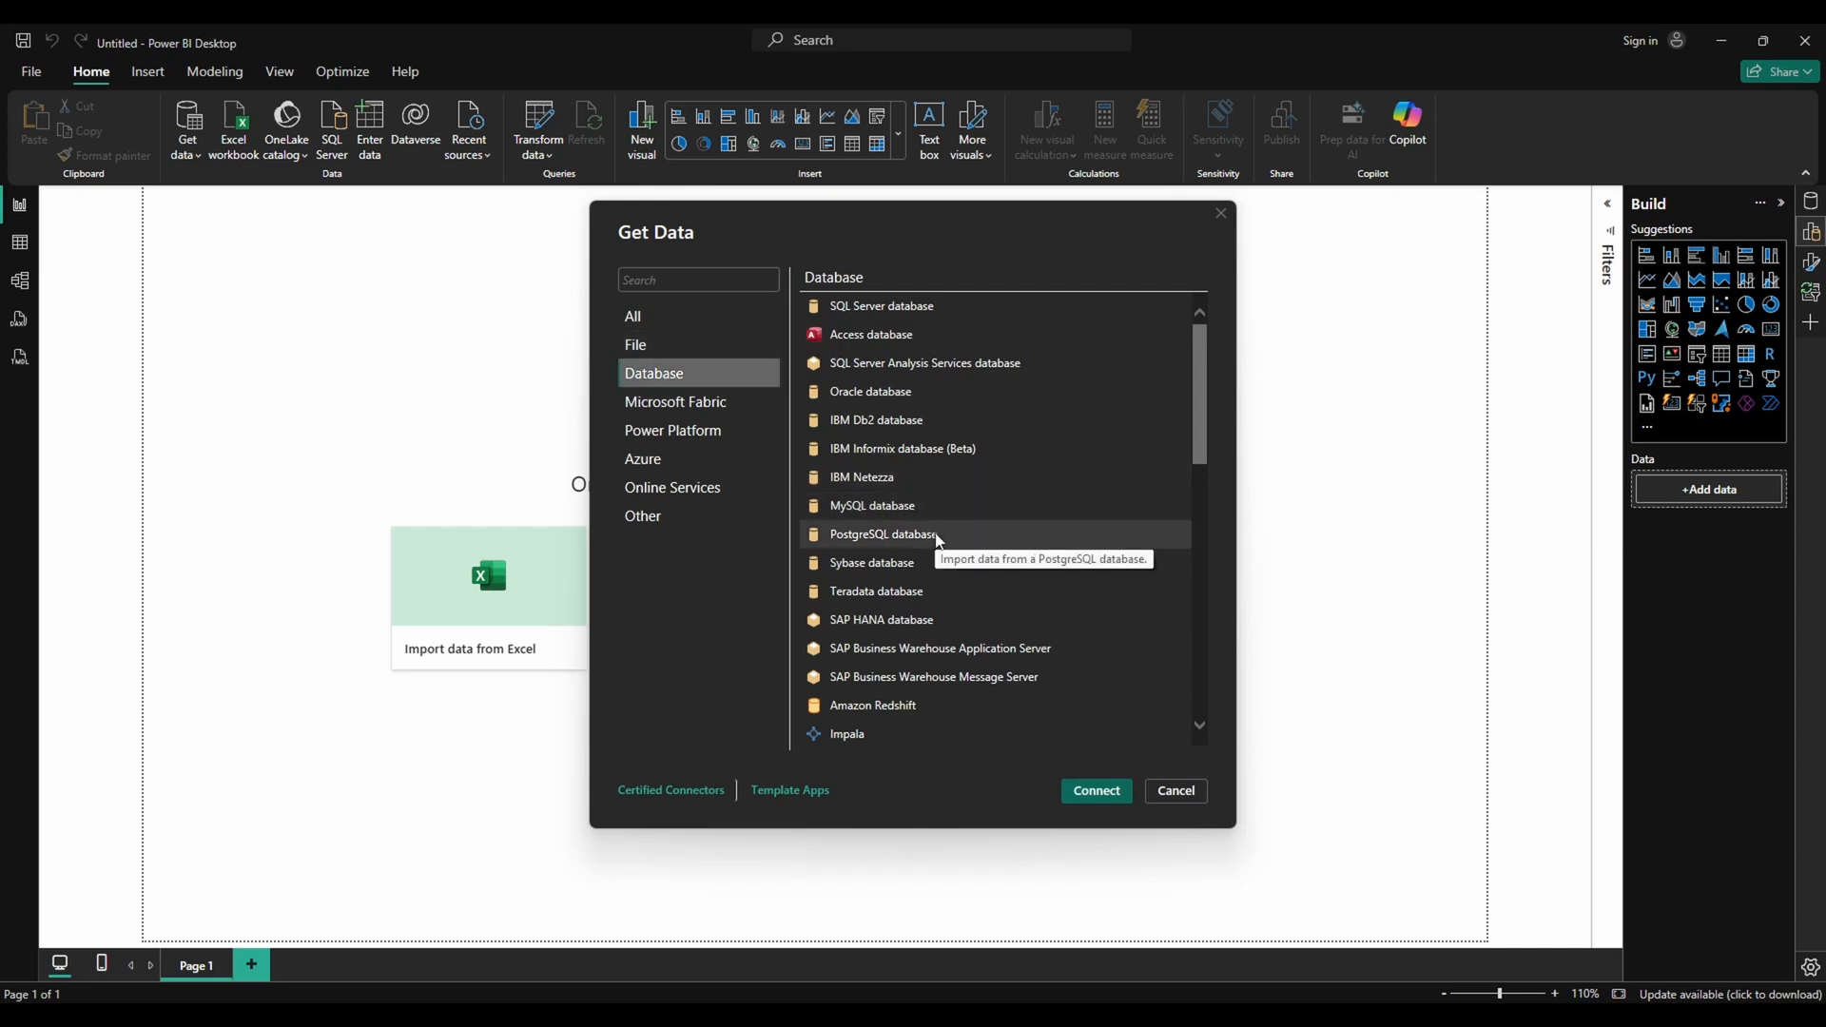
scroll(934, 533, down, 5)
scroll(936, 539, up, 5)
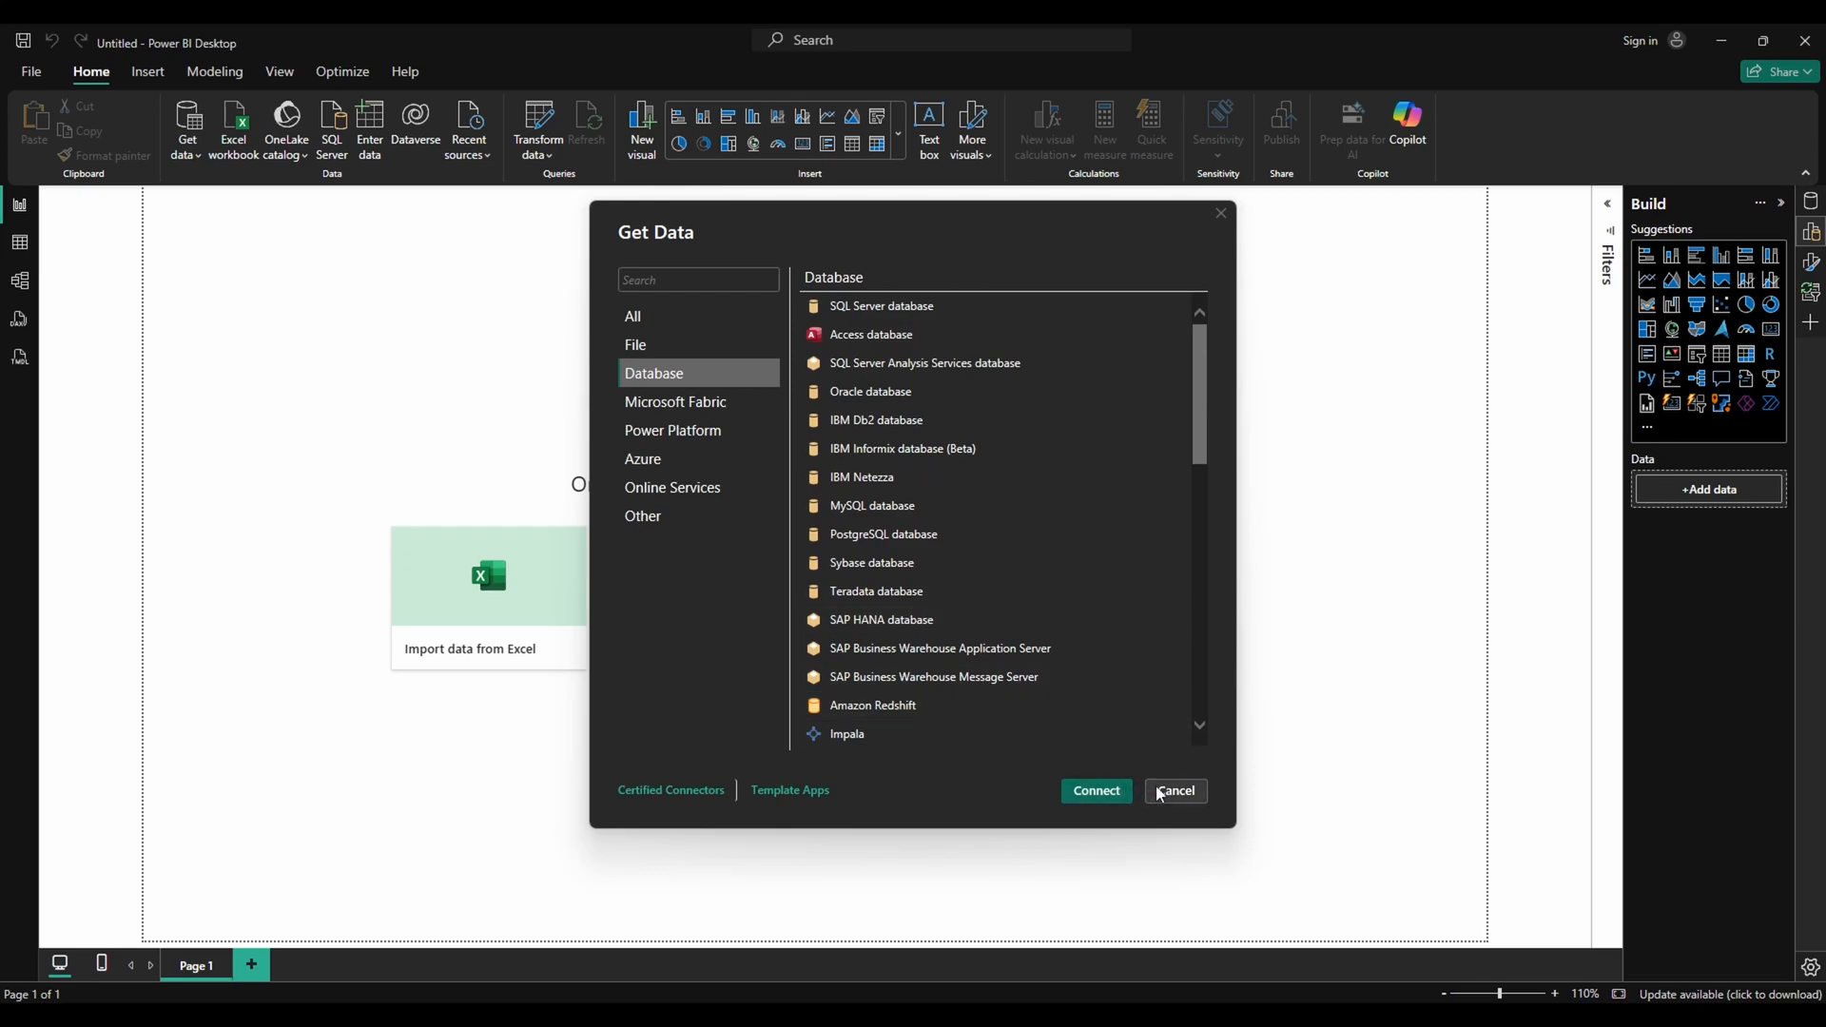
click(650, 322)
click(873, 307)
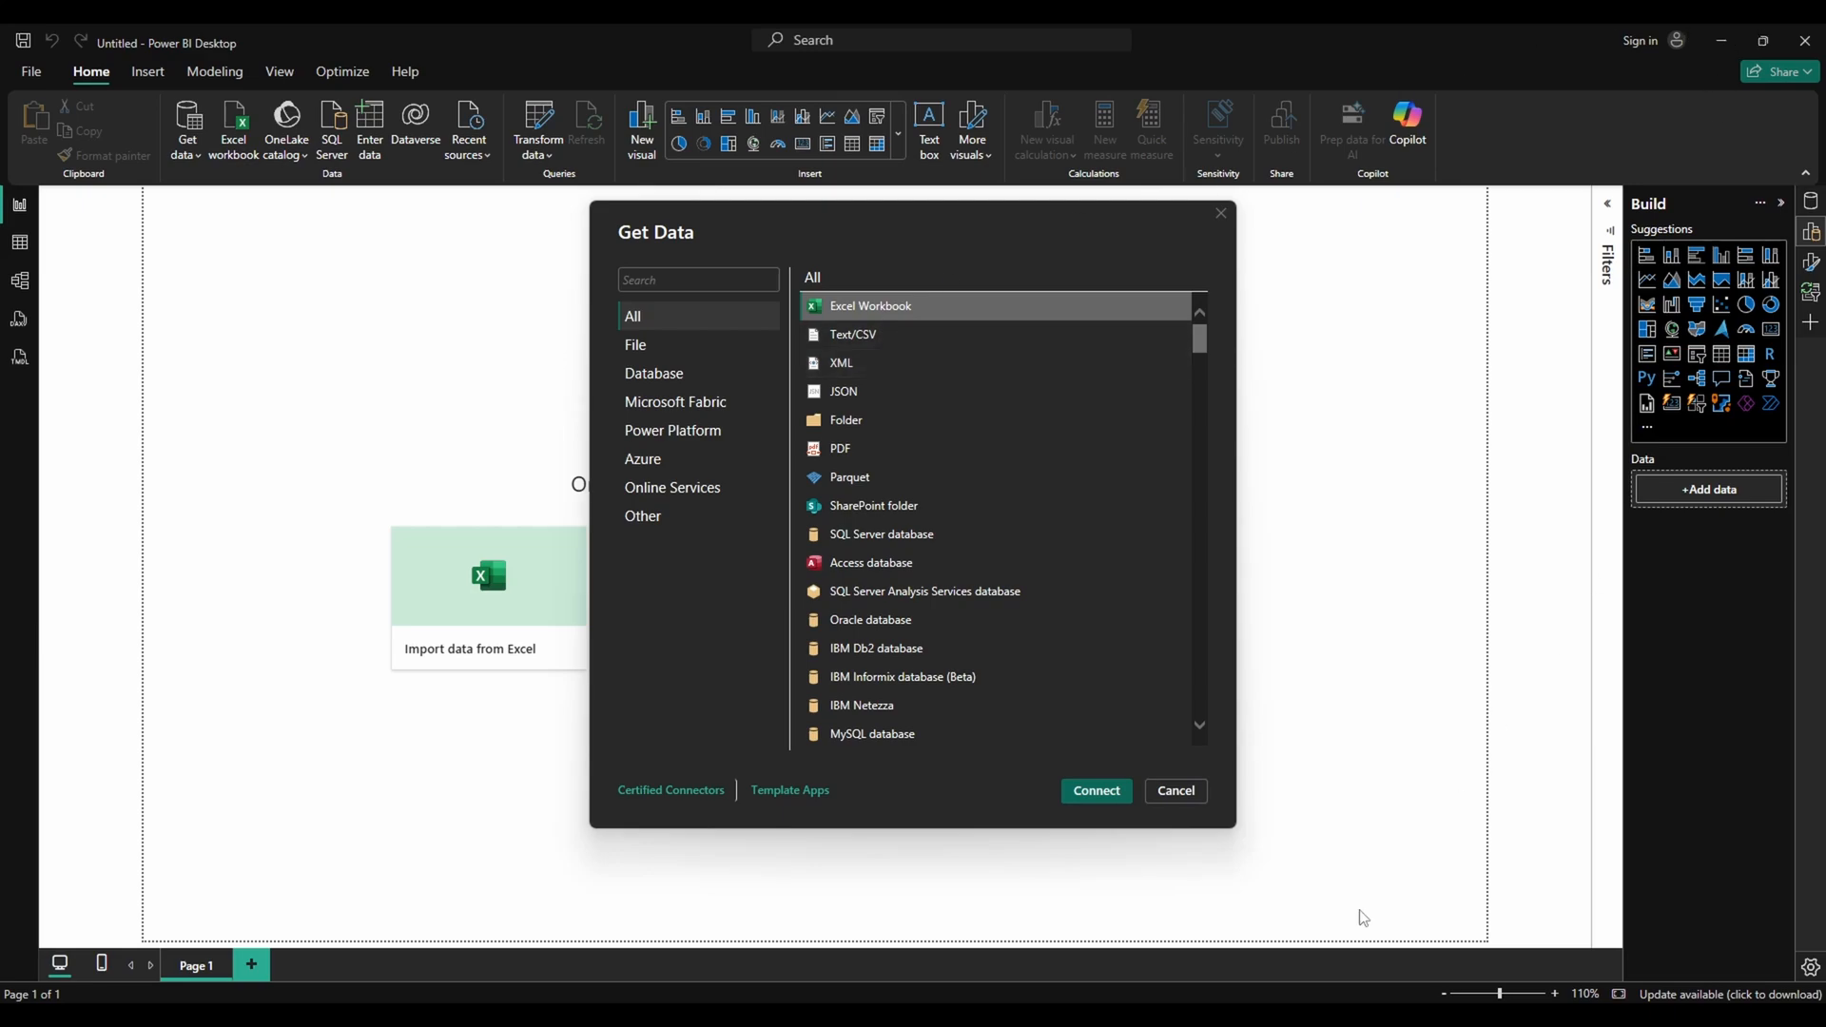
click(1192, 790)
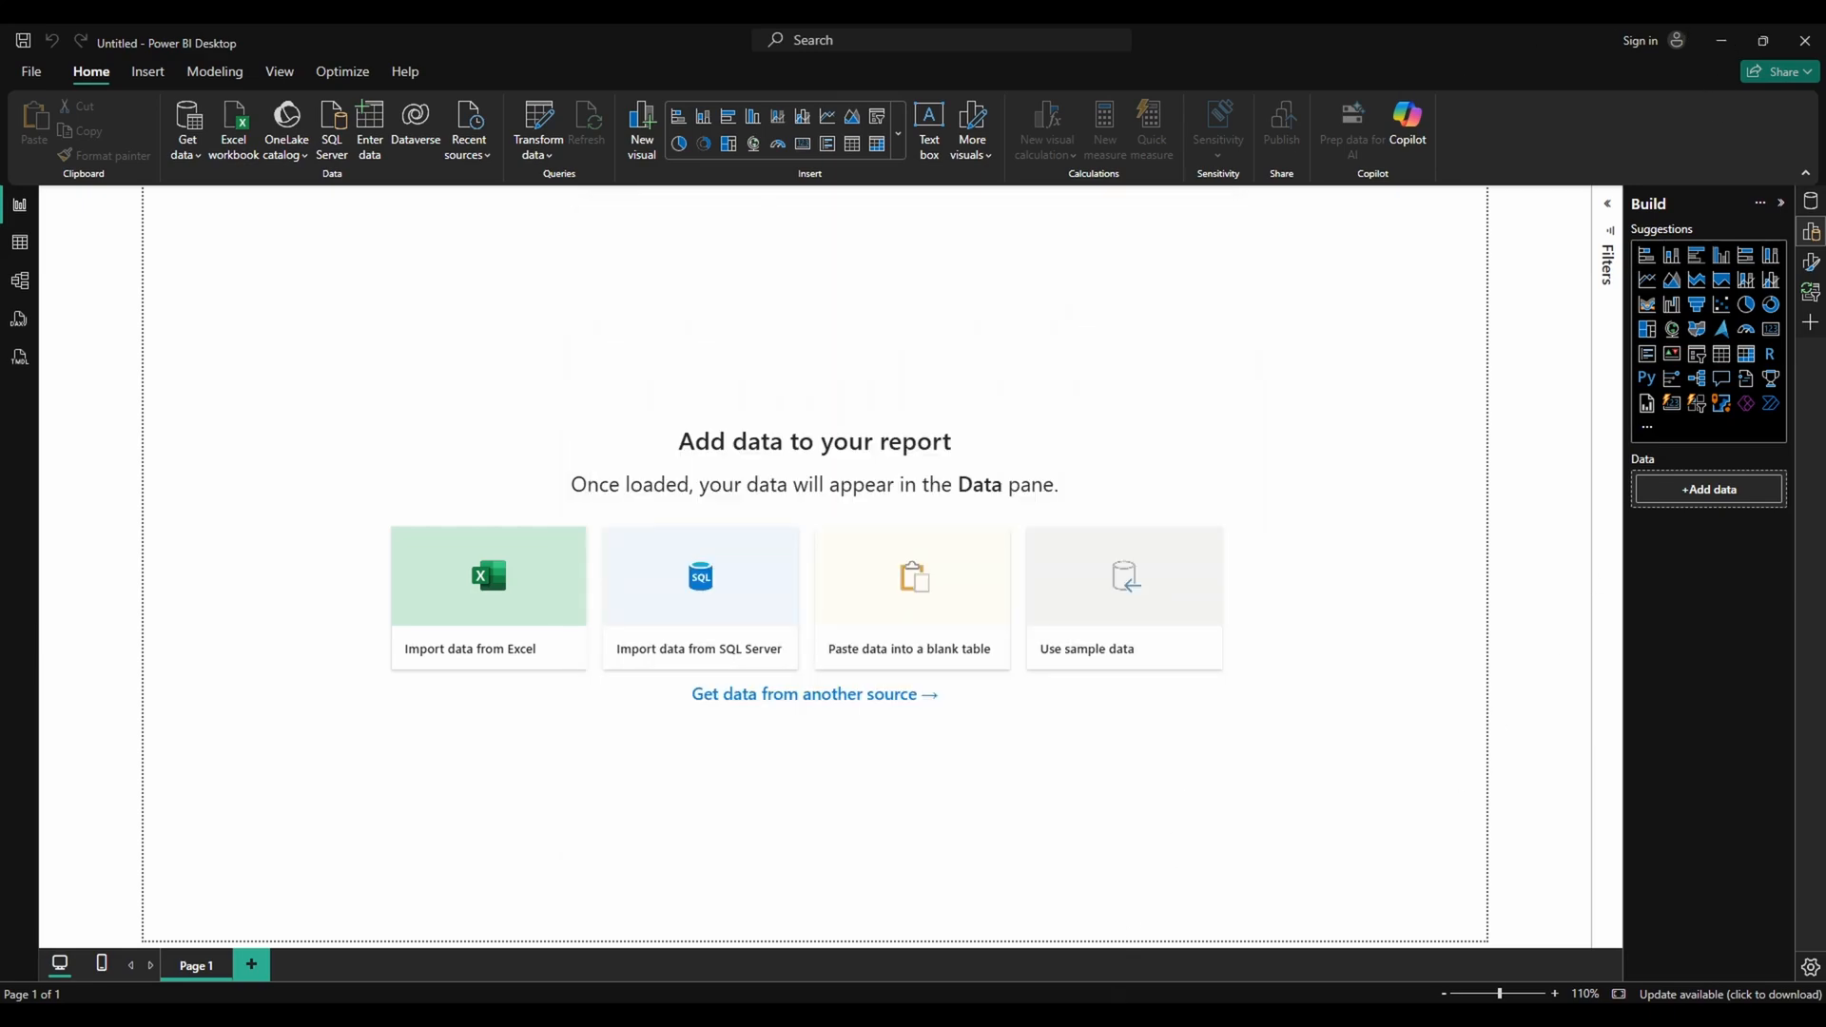
Show the desktop to view the two CSV source files, and return to Power BI Desktop
click(1720, 39)
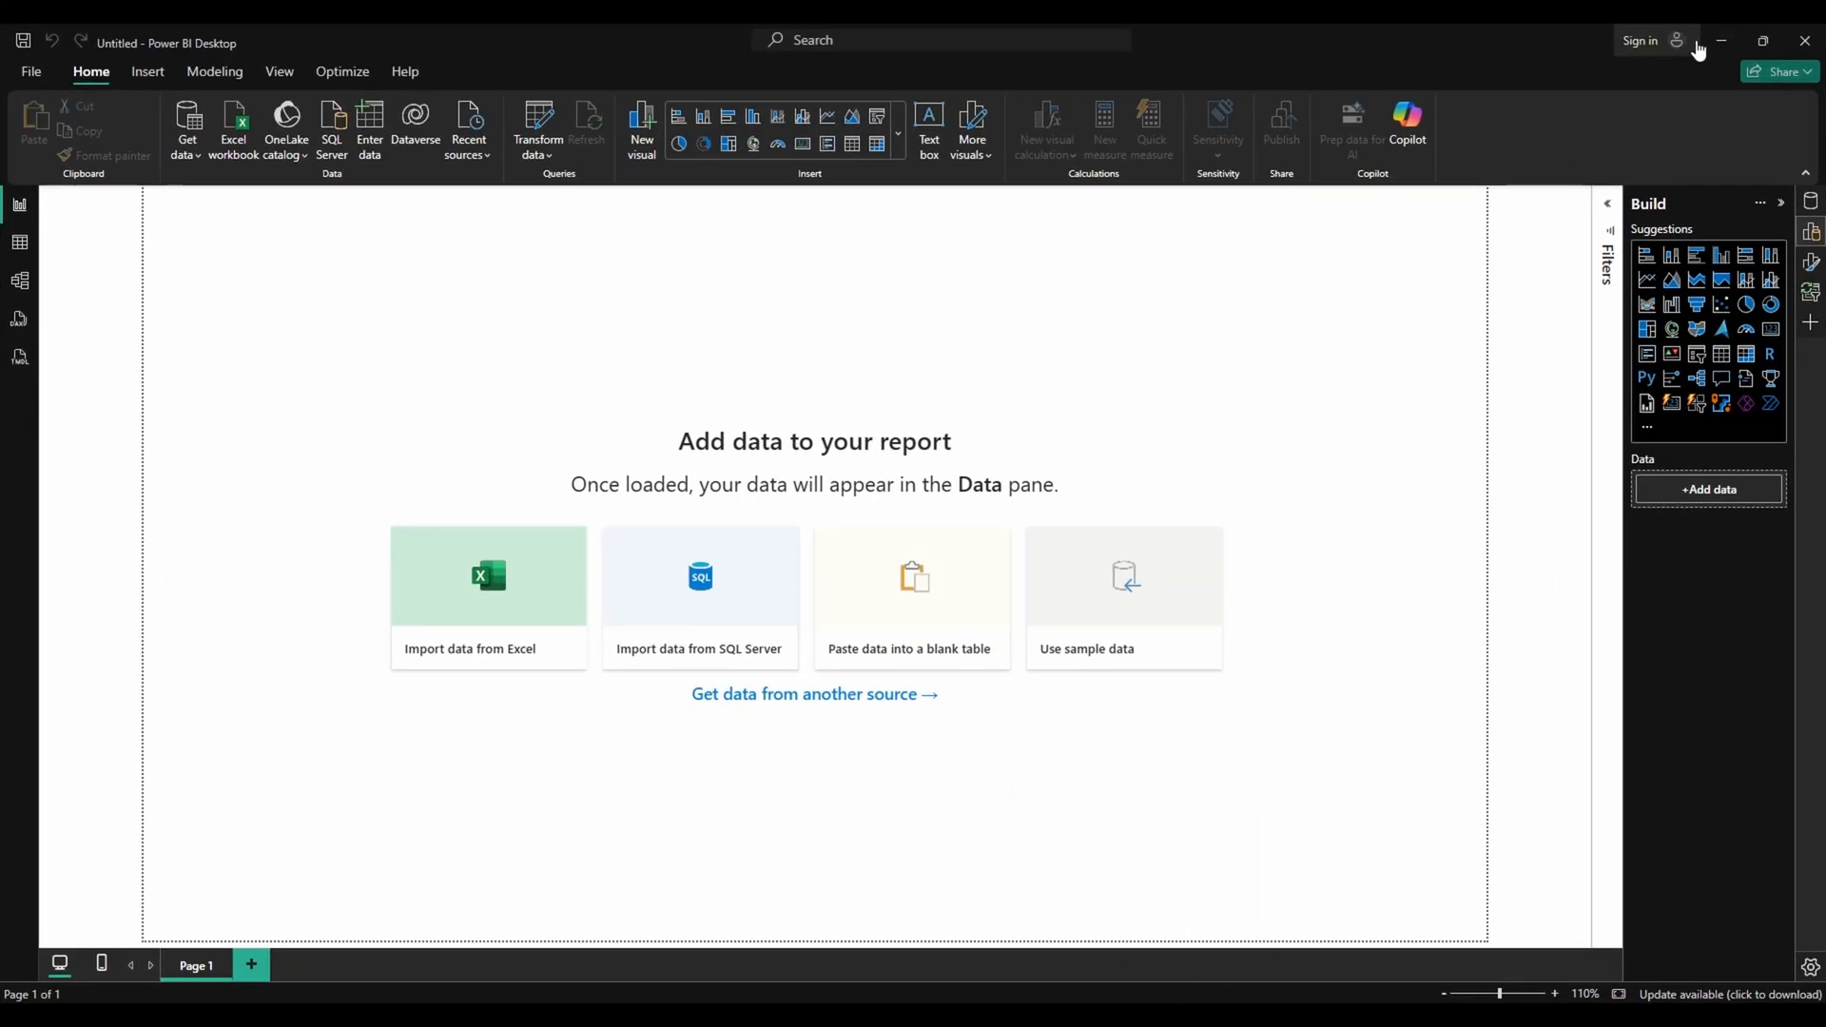
click(1697, 44)
click(1135, 392)
click(1722, 40)
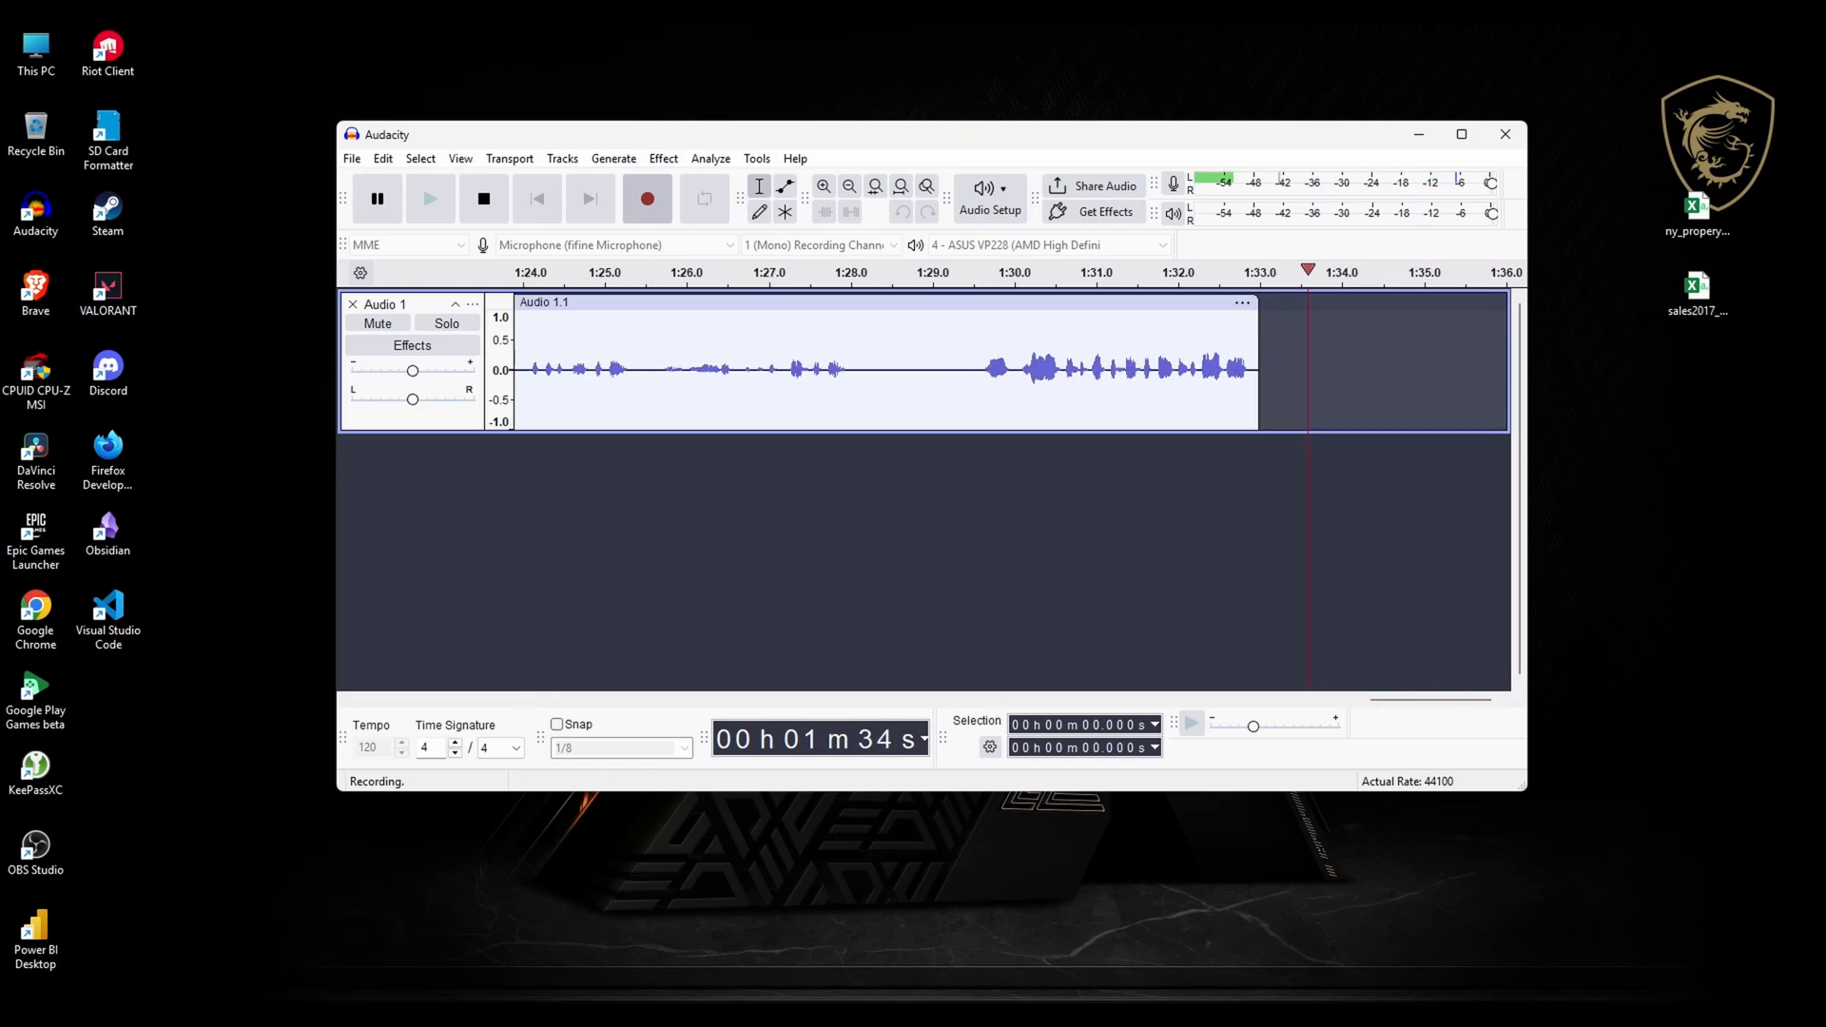
click(1066, 1005)
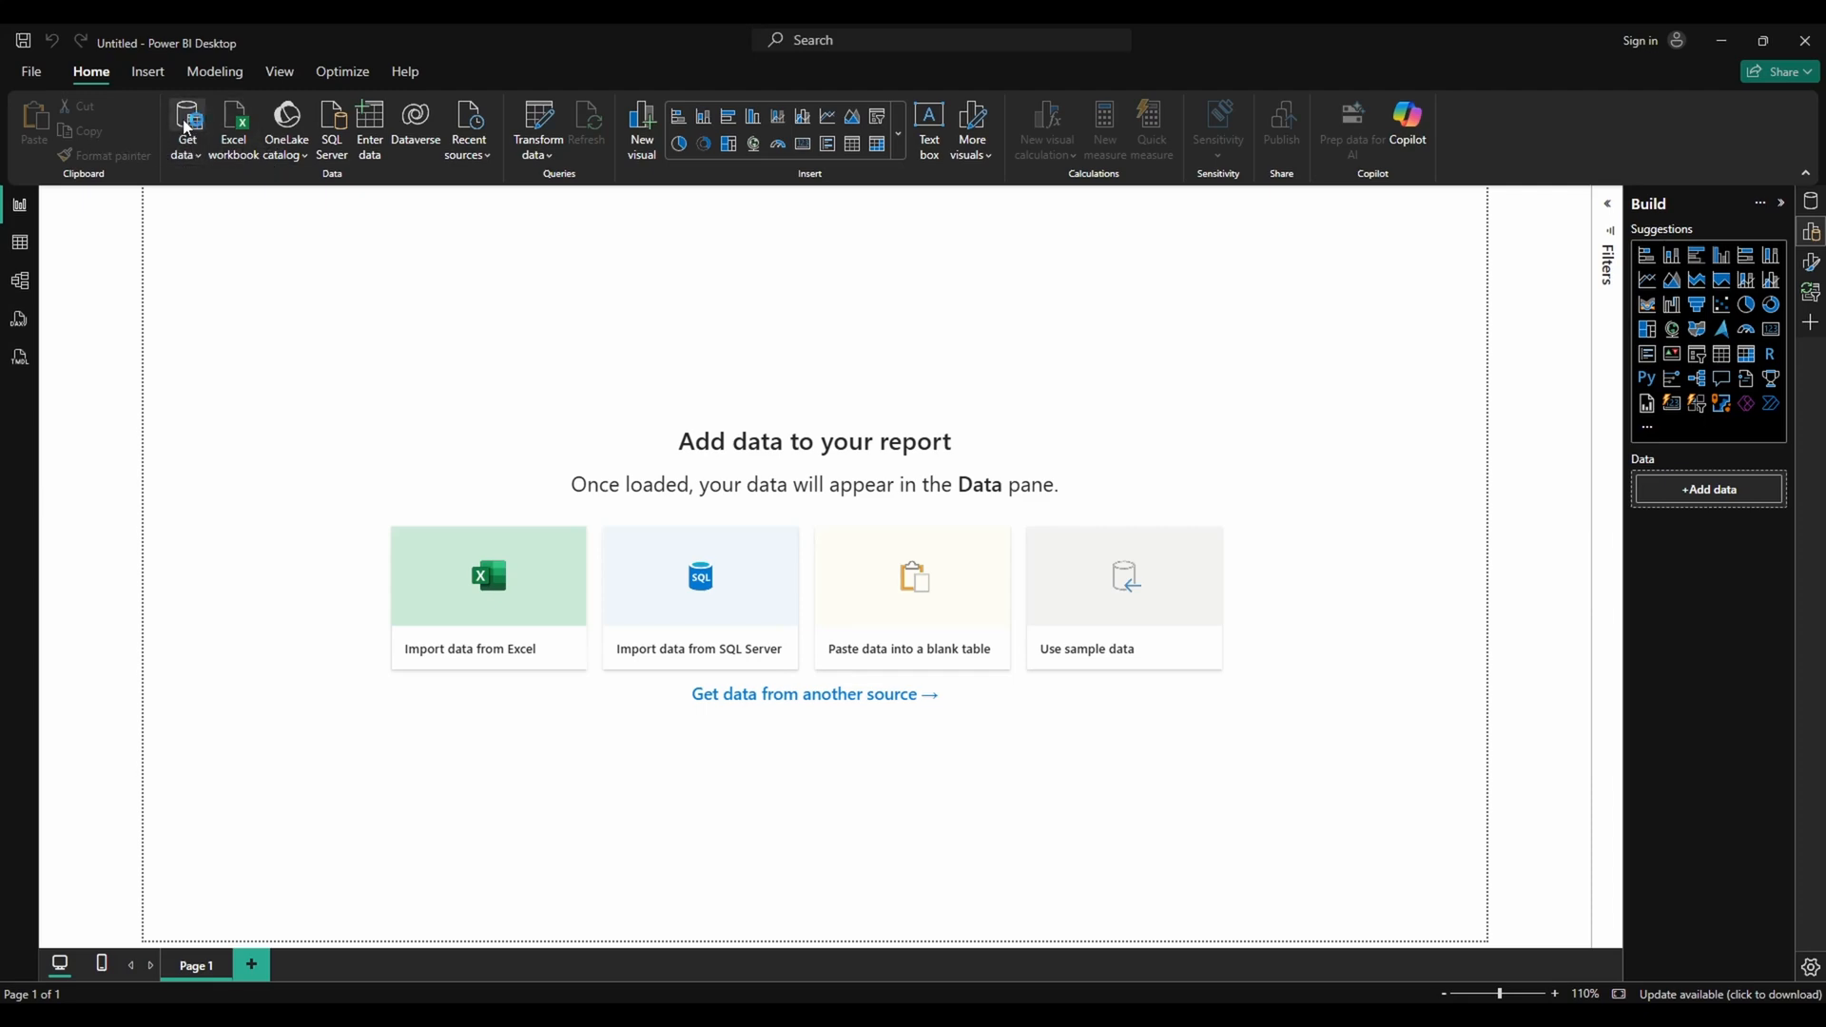
click(188, 128)
click(837, 335)
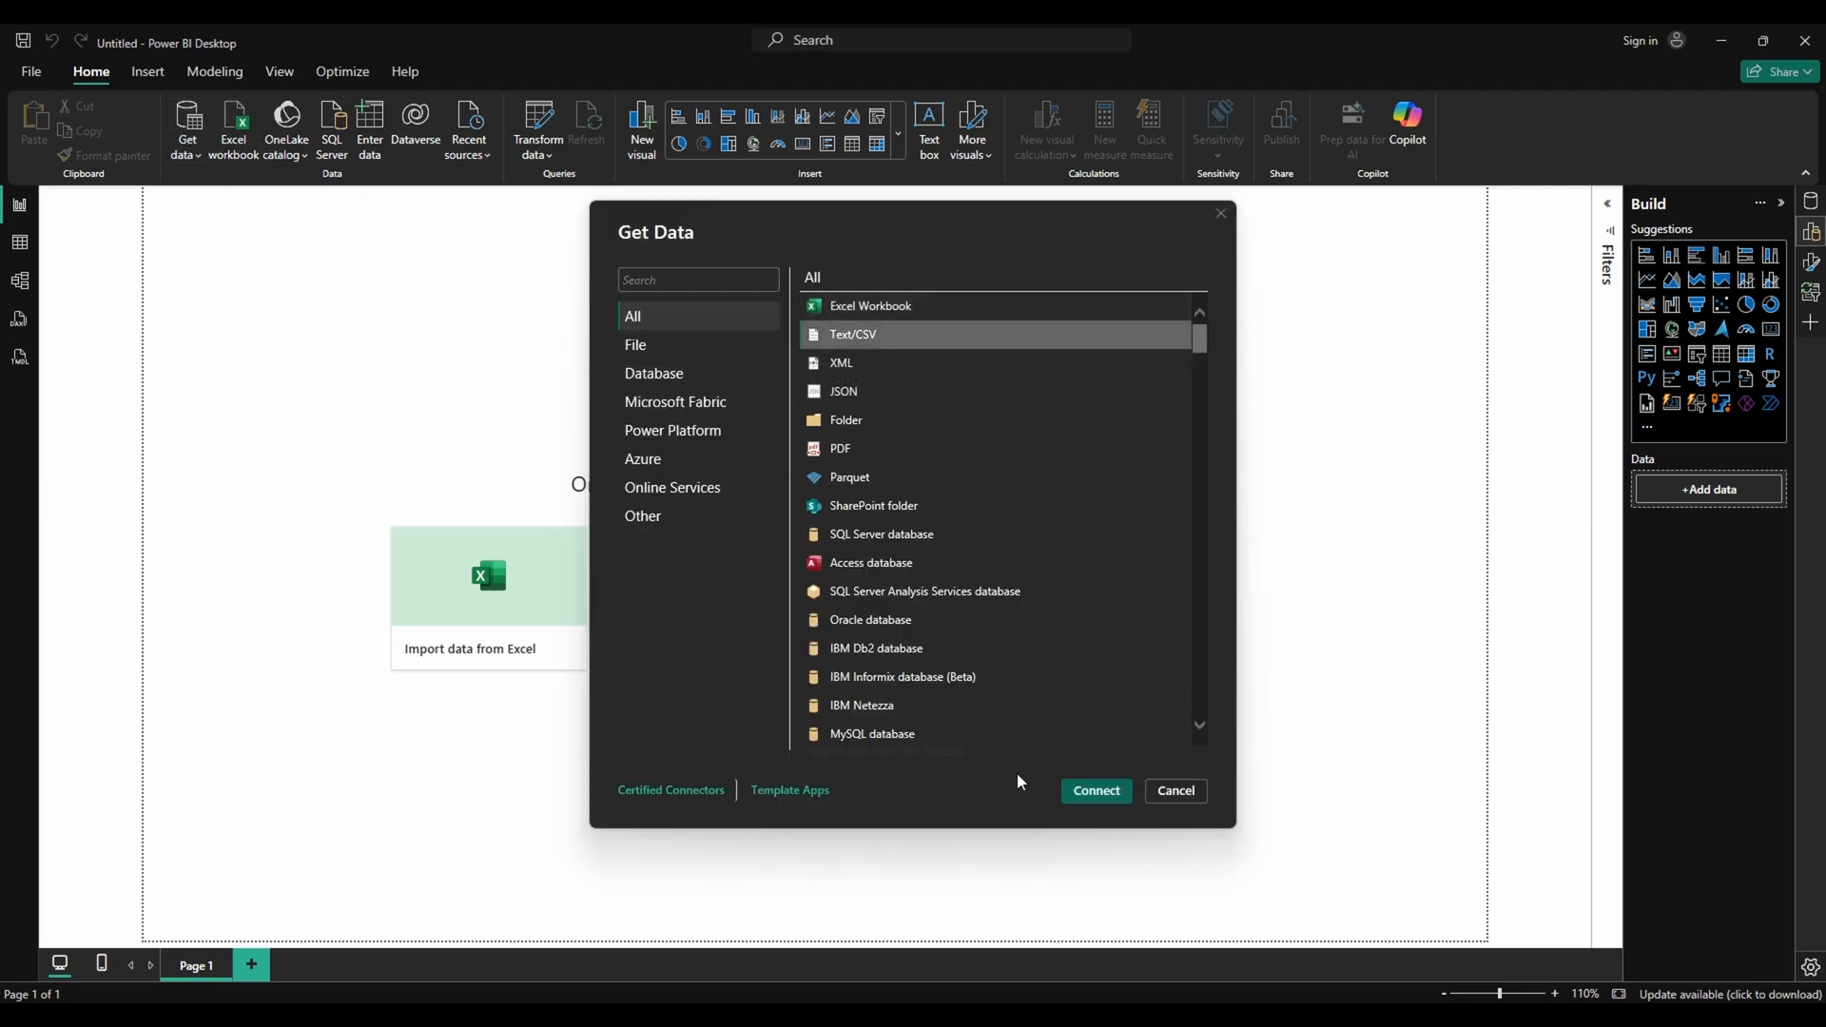
click(1094, 791)
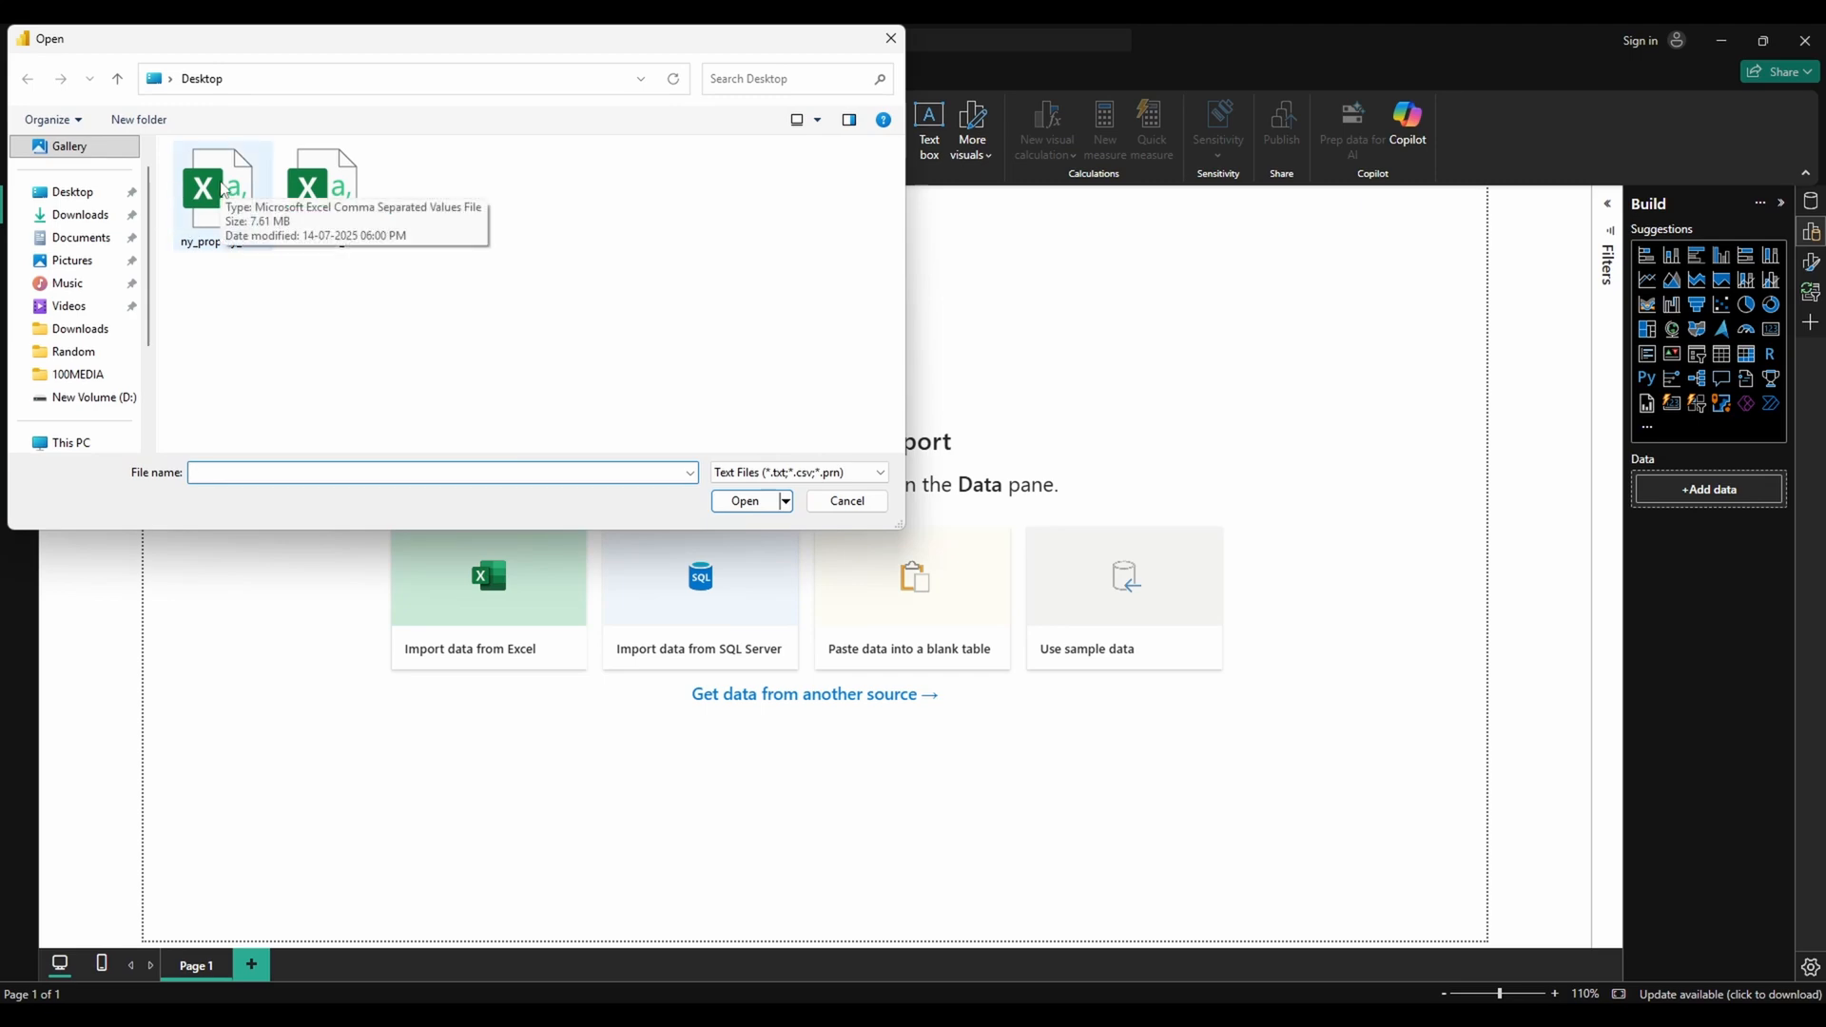
click(222, 188)
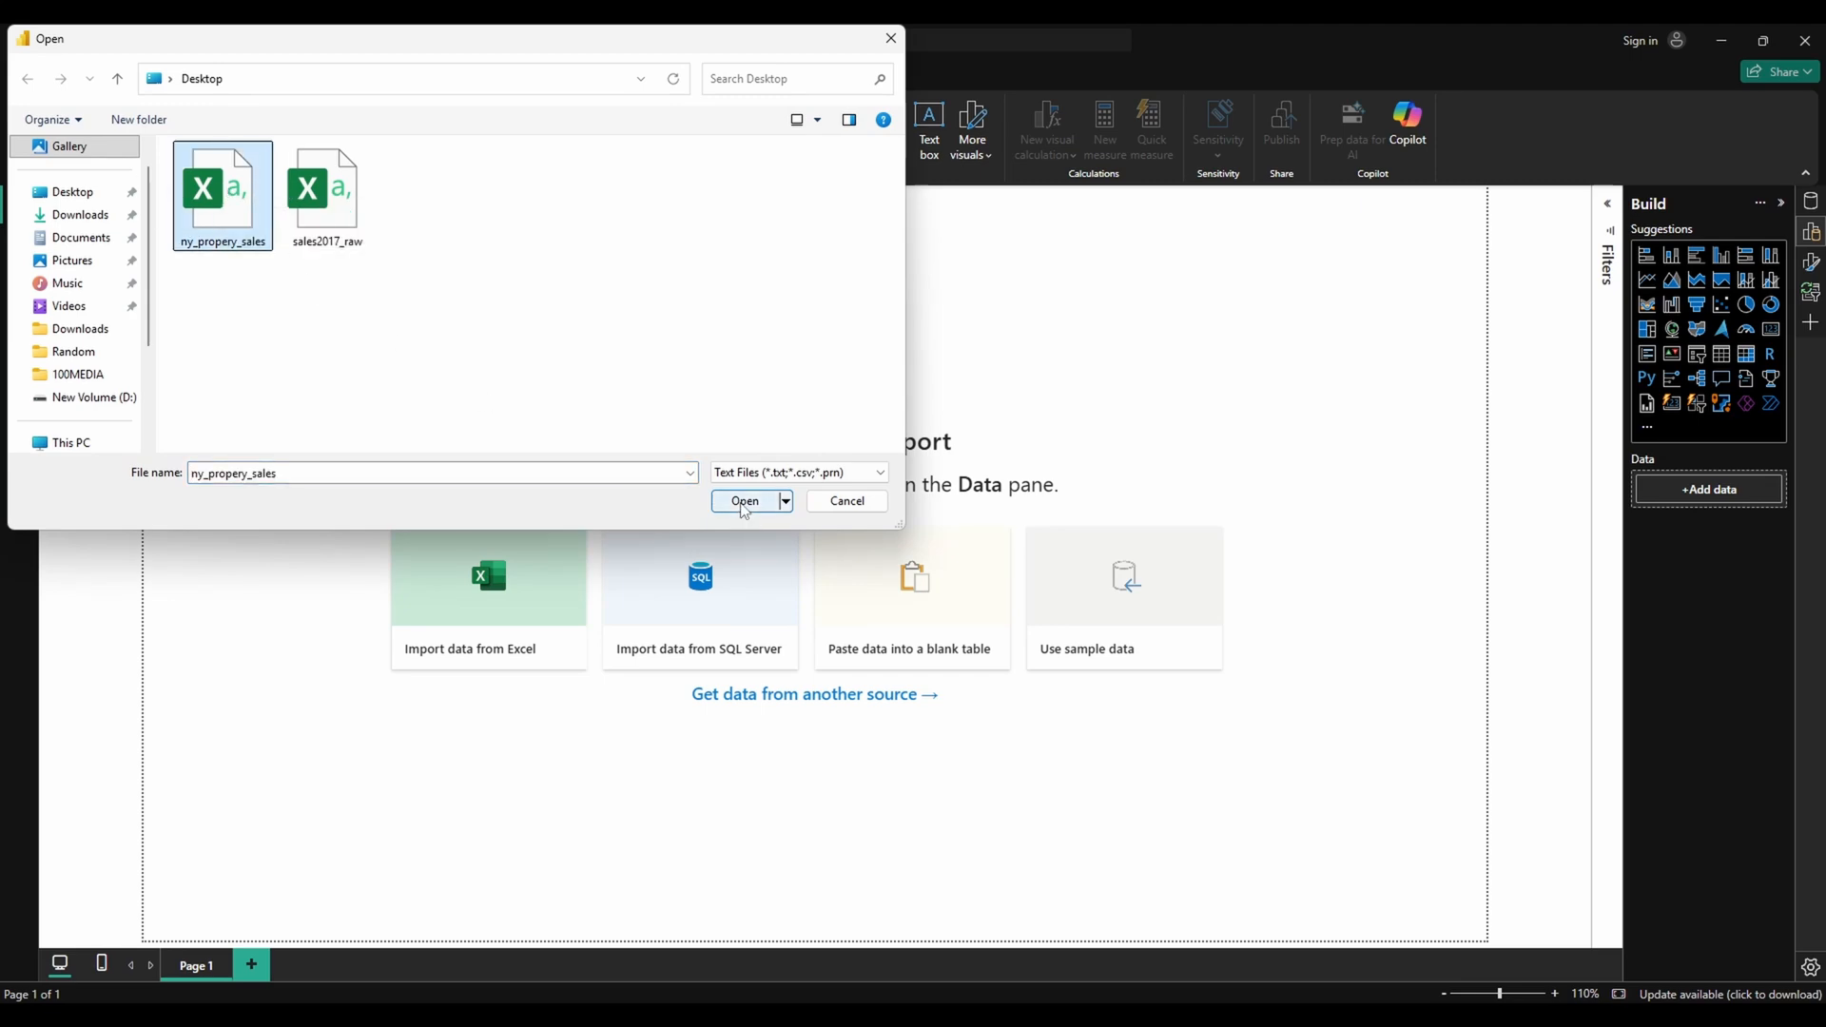
click(745, 502)
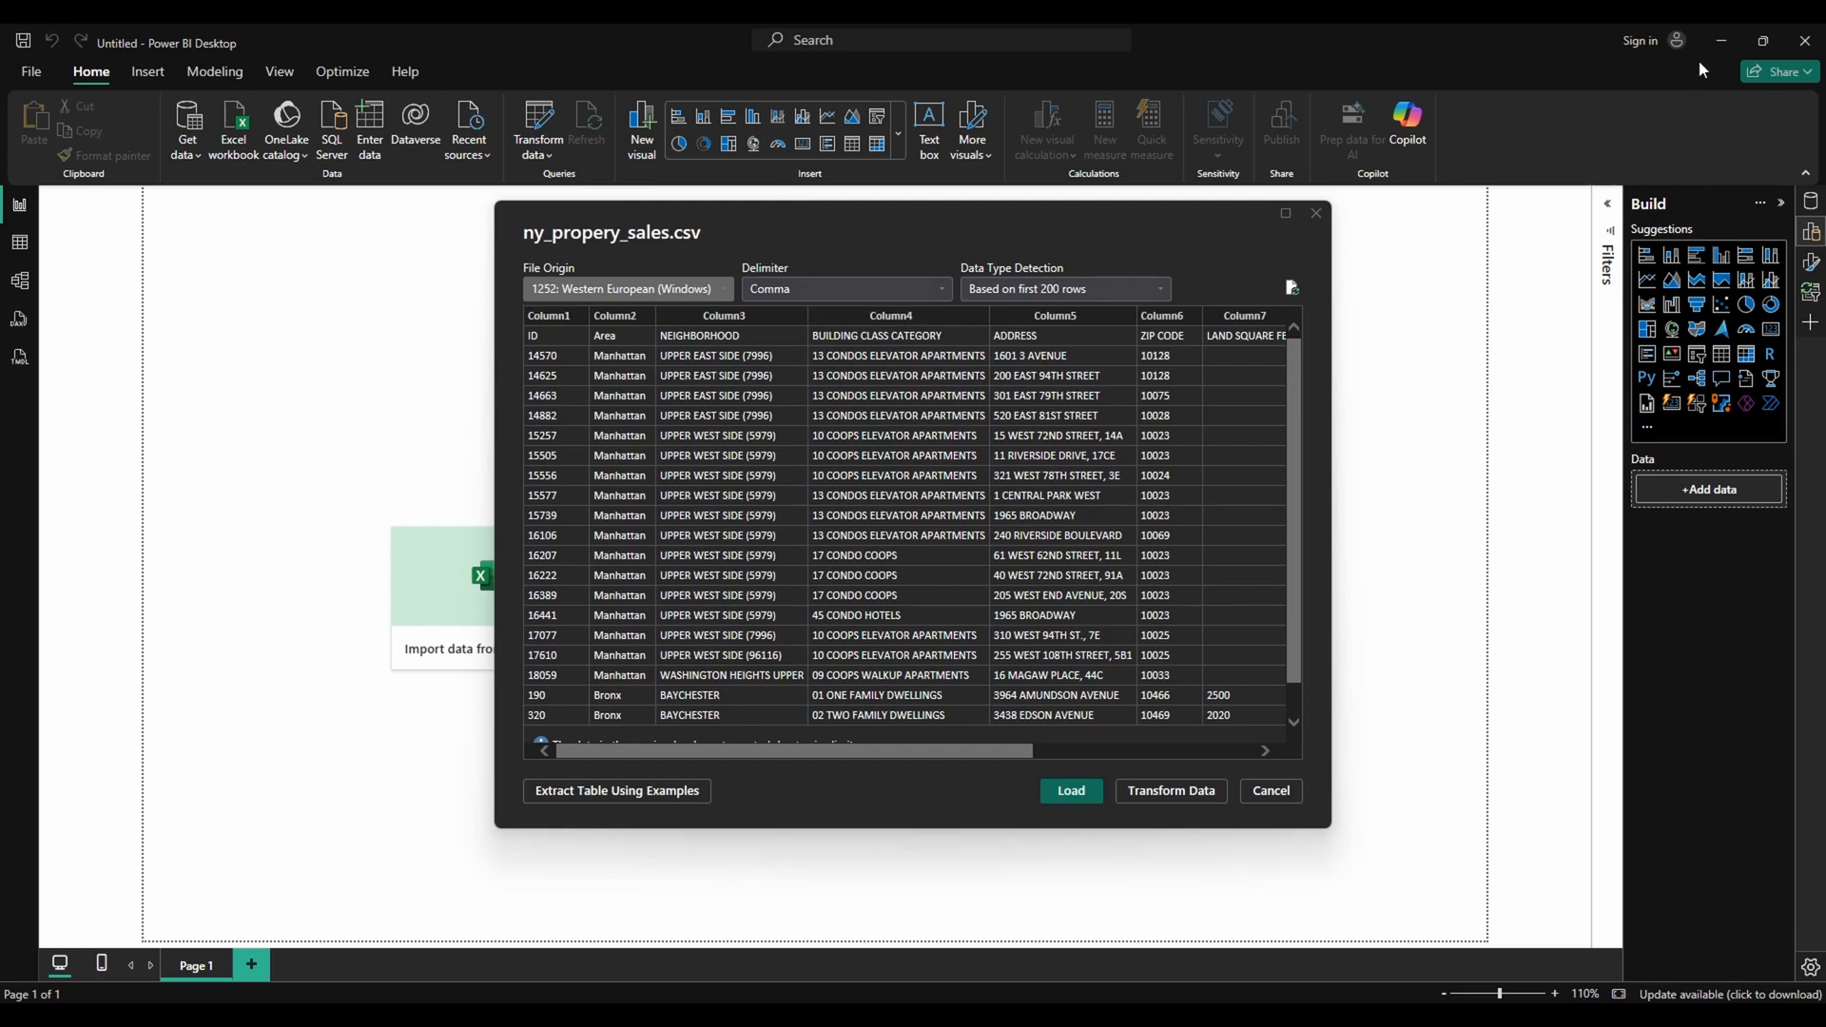
click(1284, 782)
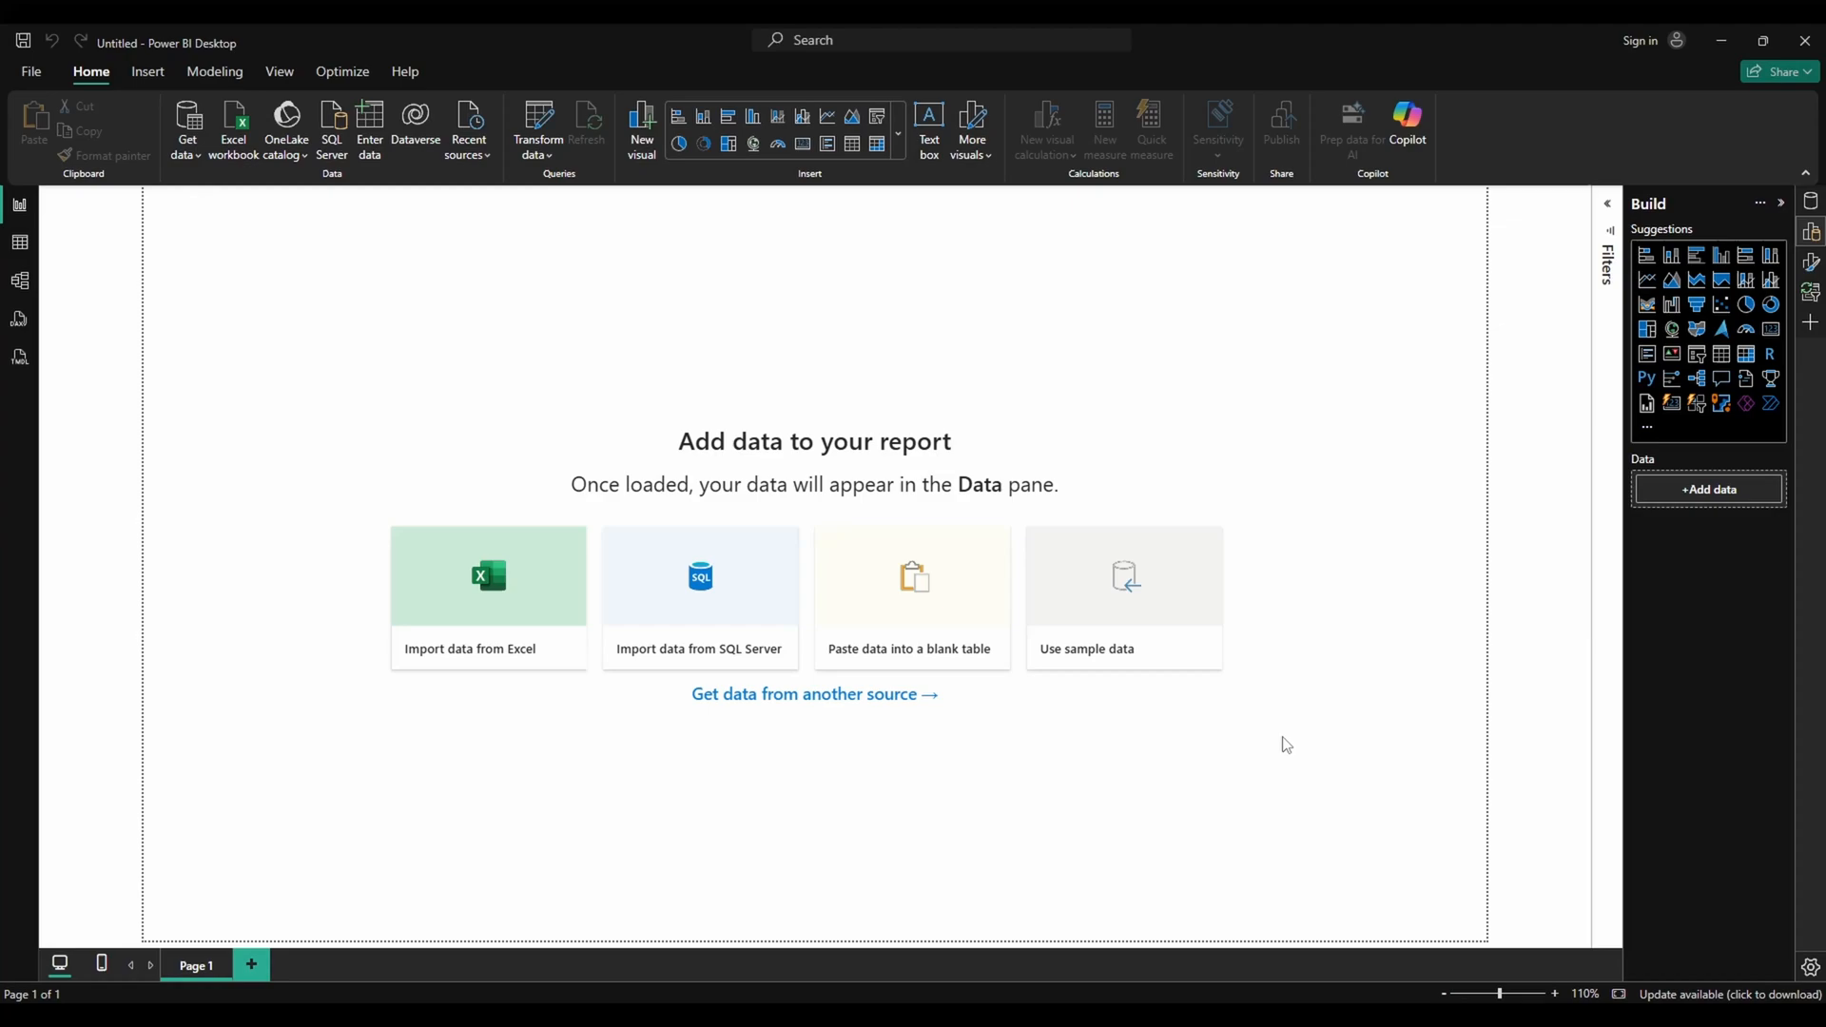
Open the ny_propery_sales CSV file from the desktop in Notepad to examine its raw comma-separated contents, and close it
click(1722, 40)
right_click(1685, 286)
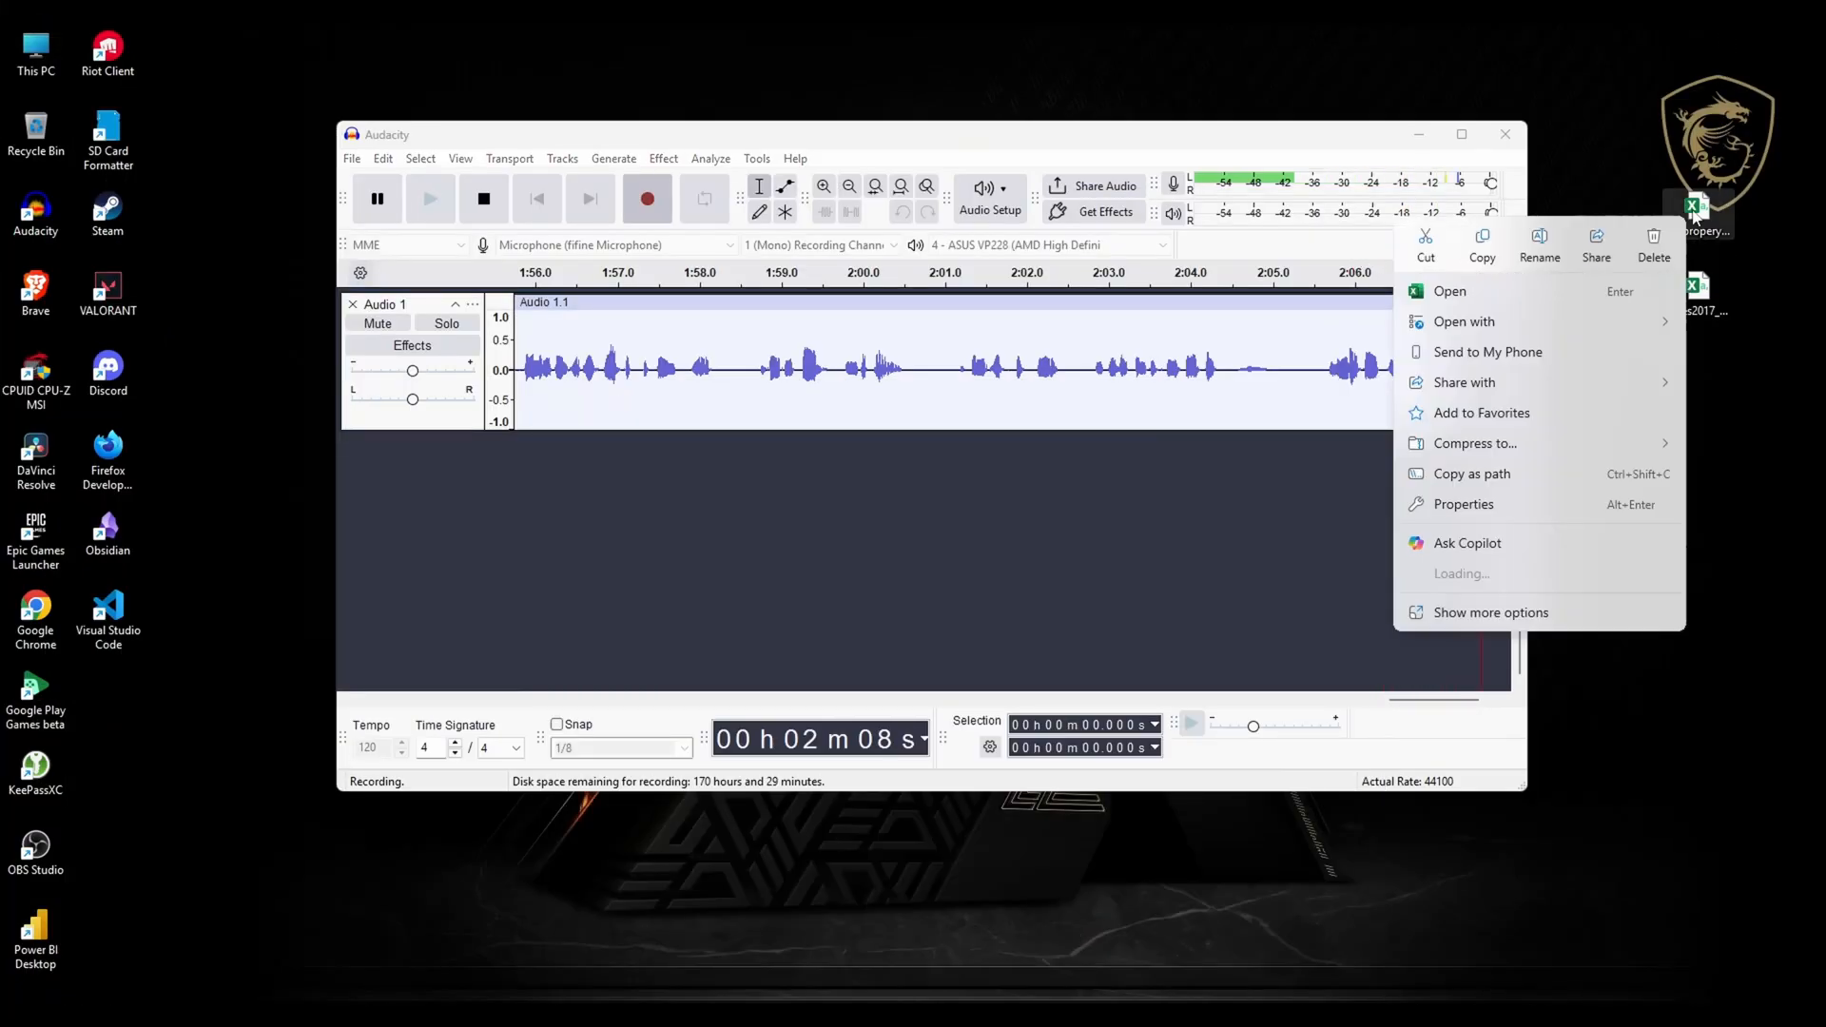
mouse_move(1572, 318)
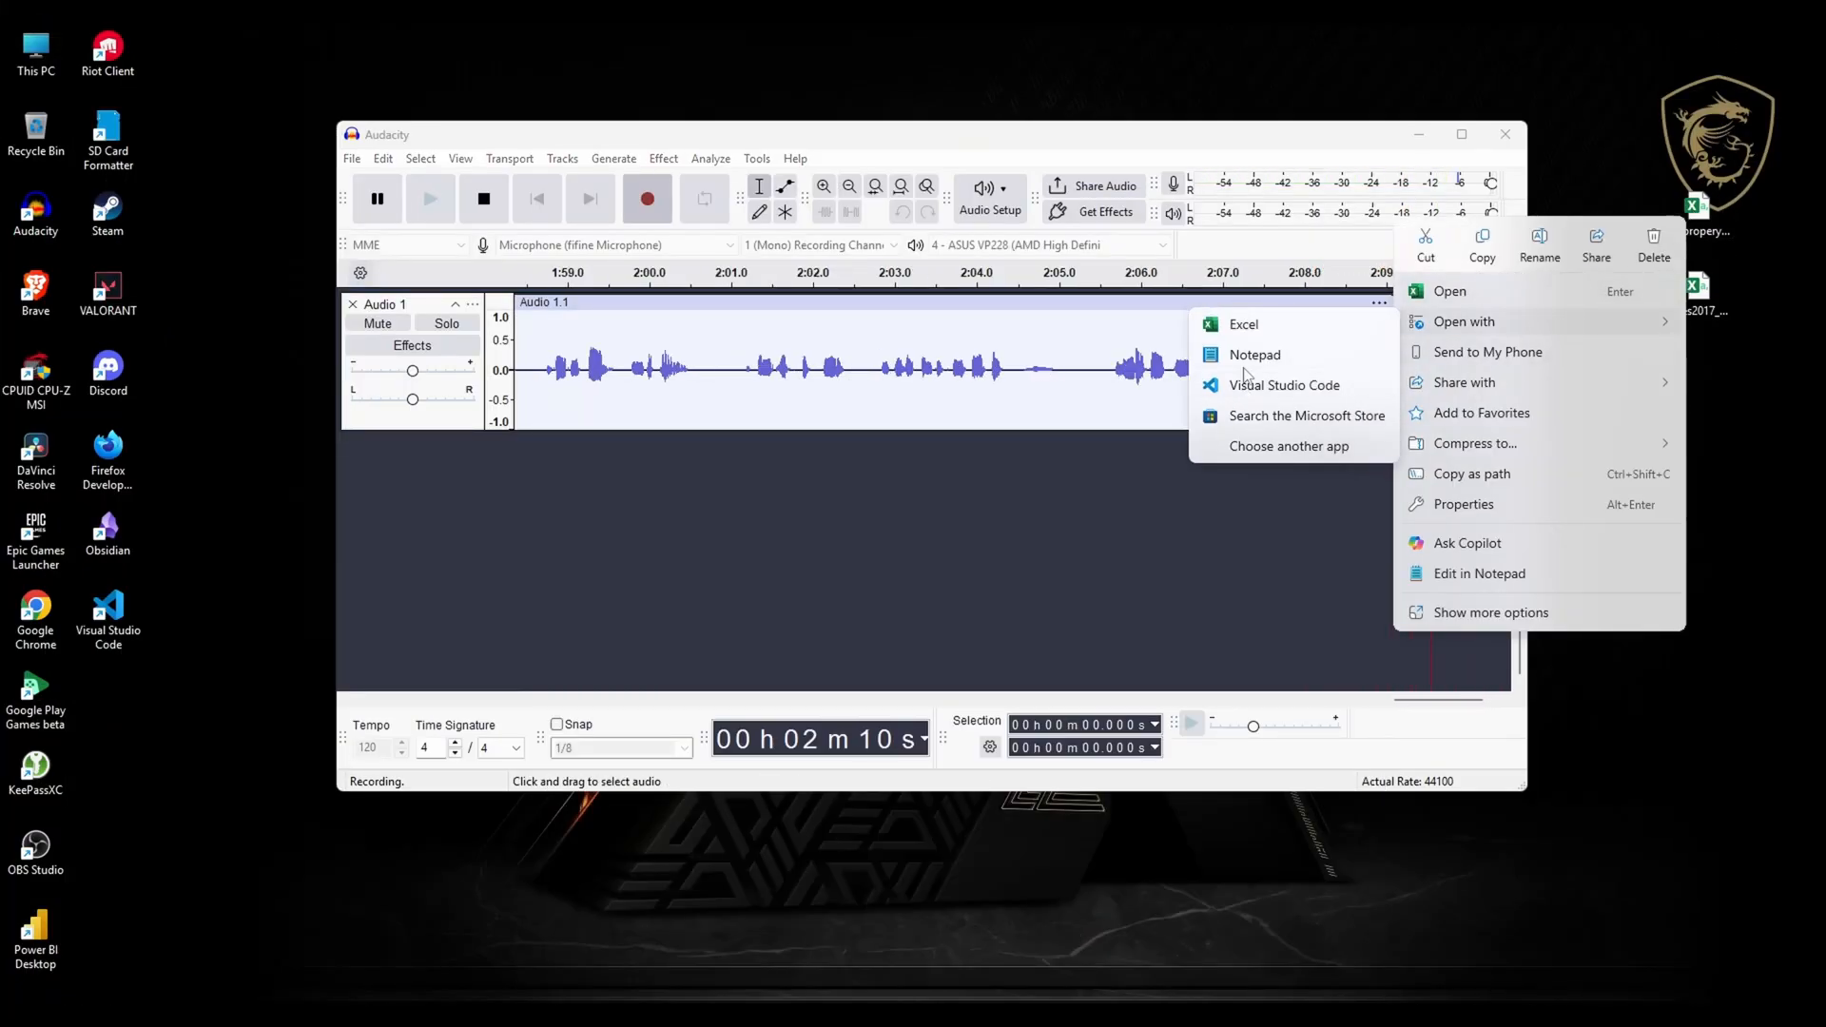
click(1265, 352)
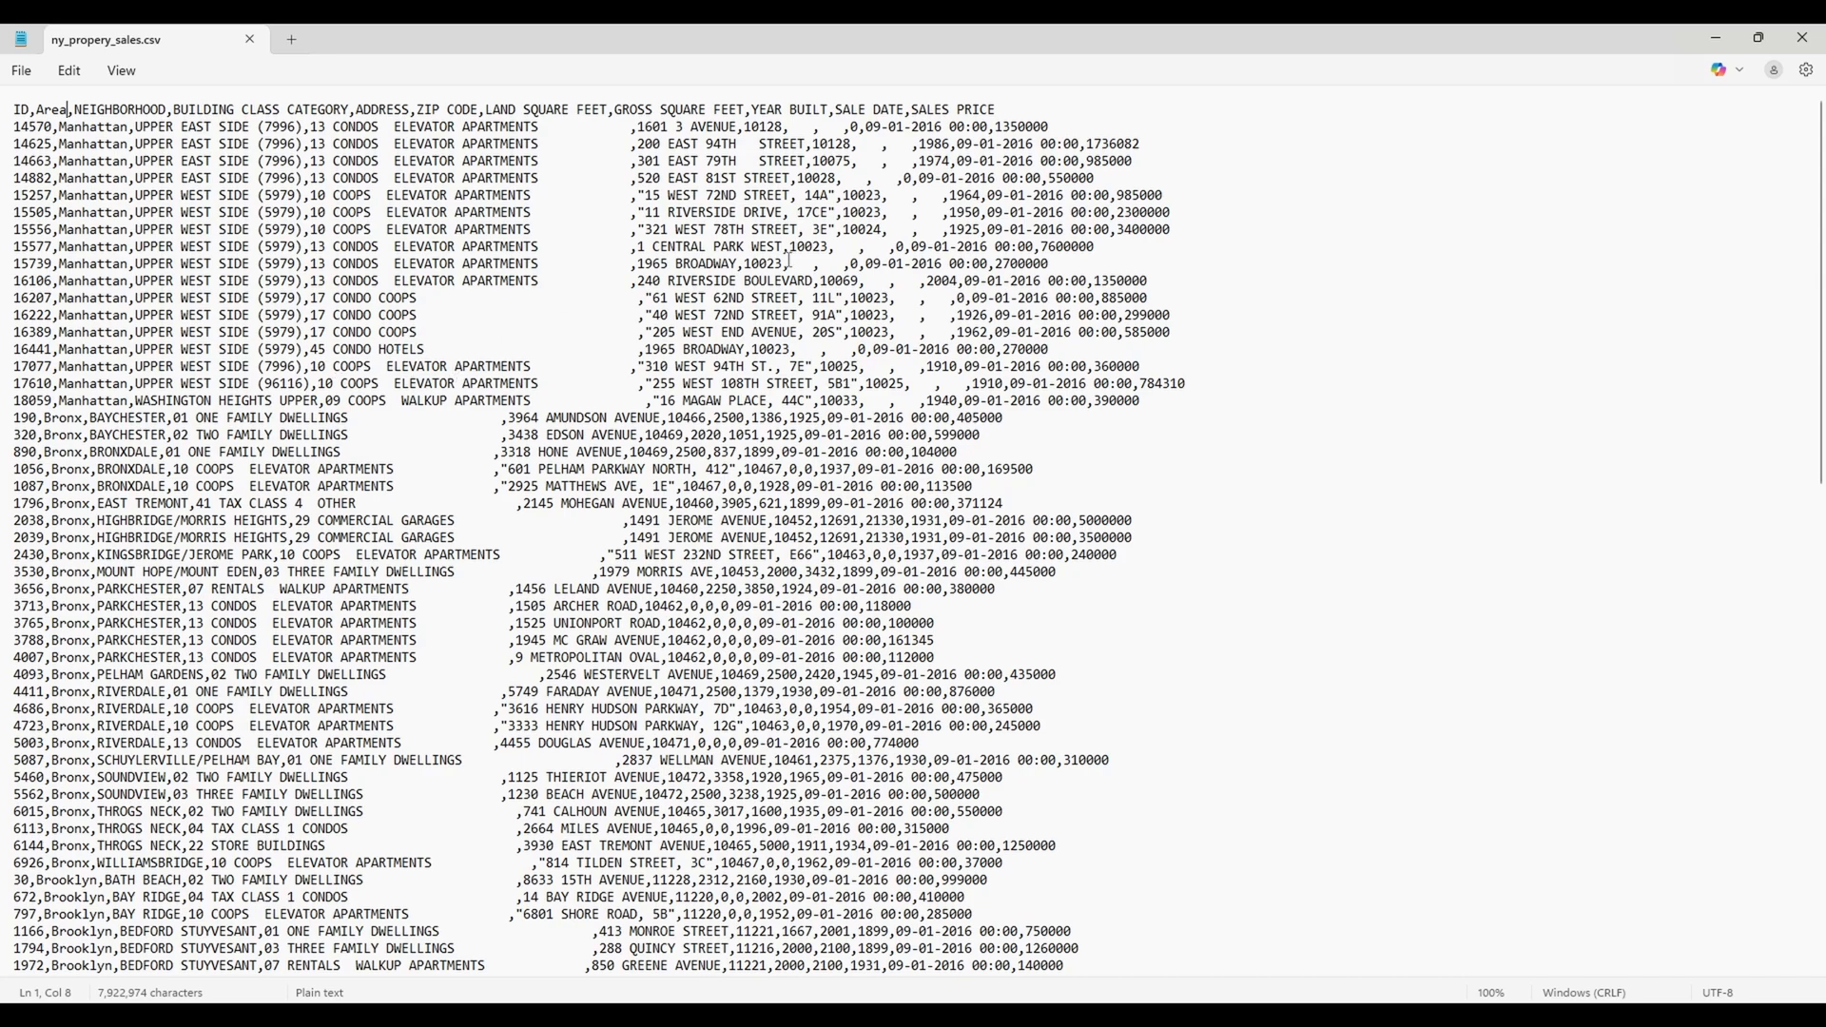
click(1801, 40)
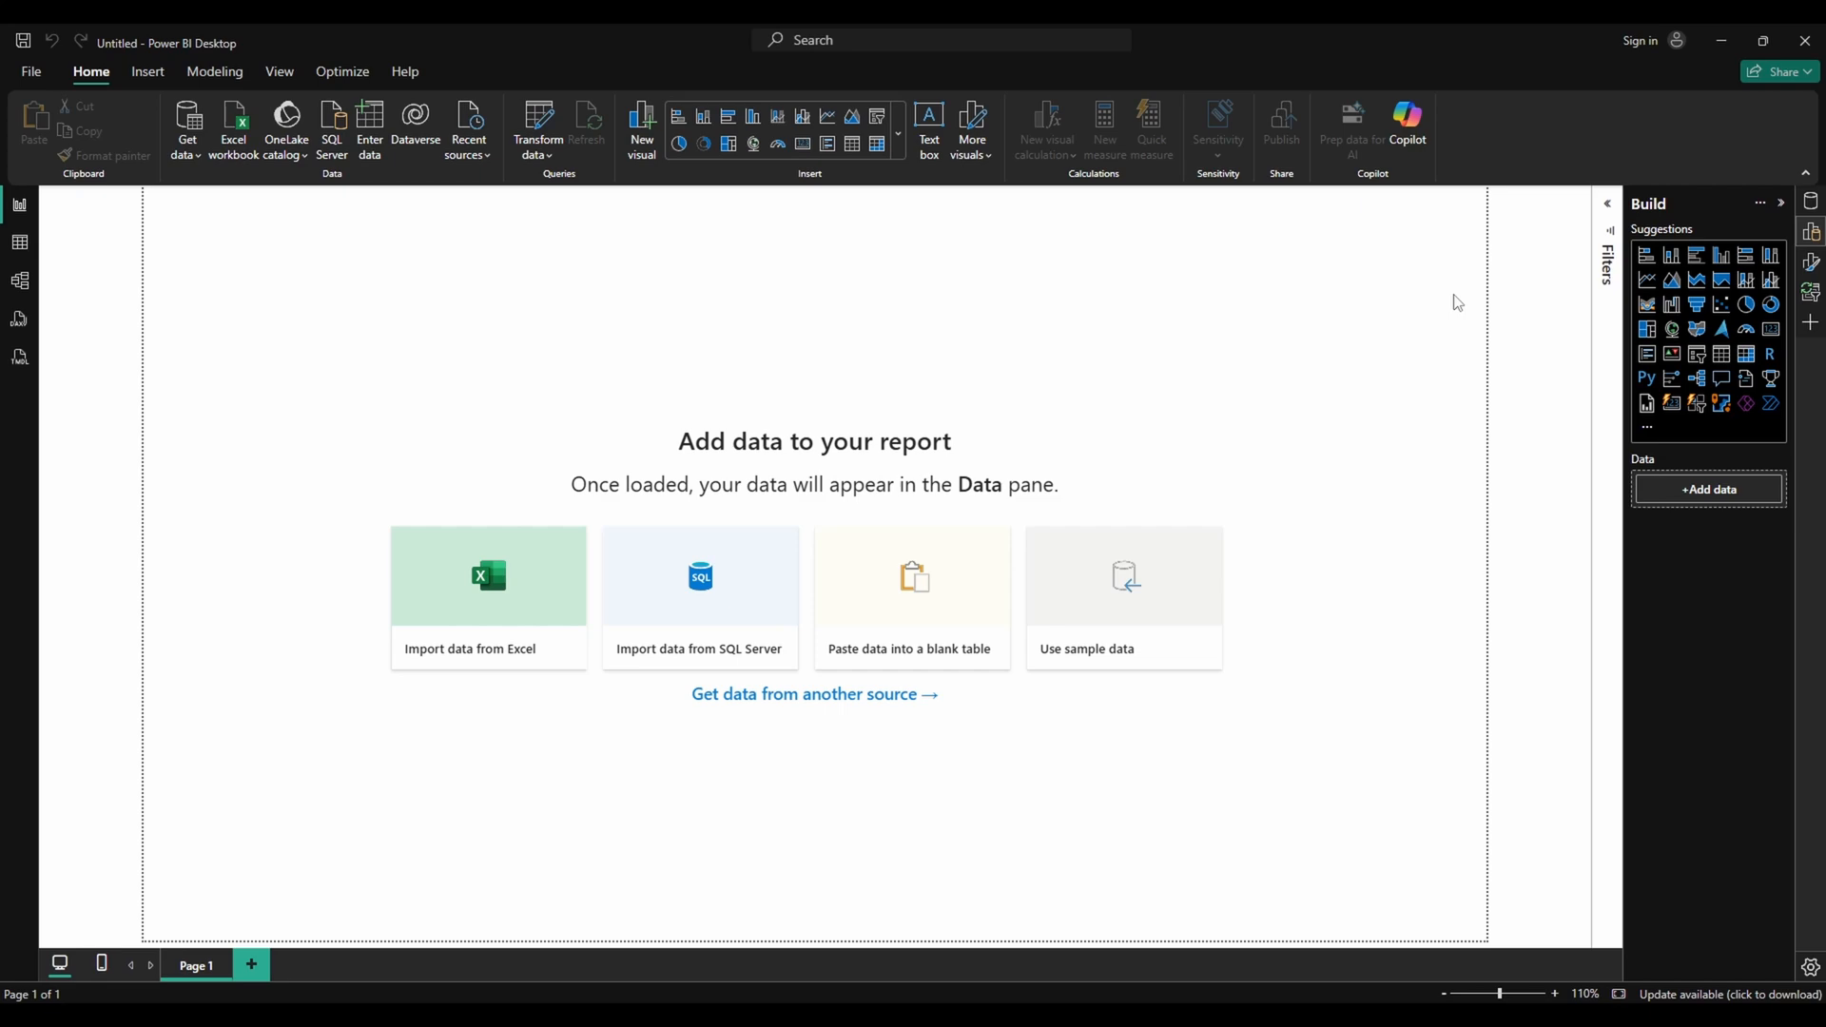
Load ny_propery_sales.csv from the Desktop folder as a Text/CSV source and expand the loaded table to list its columns
click(180, 112)
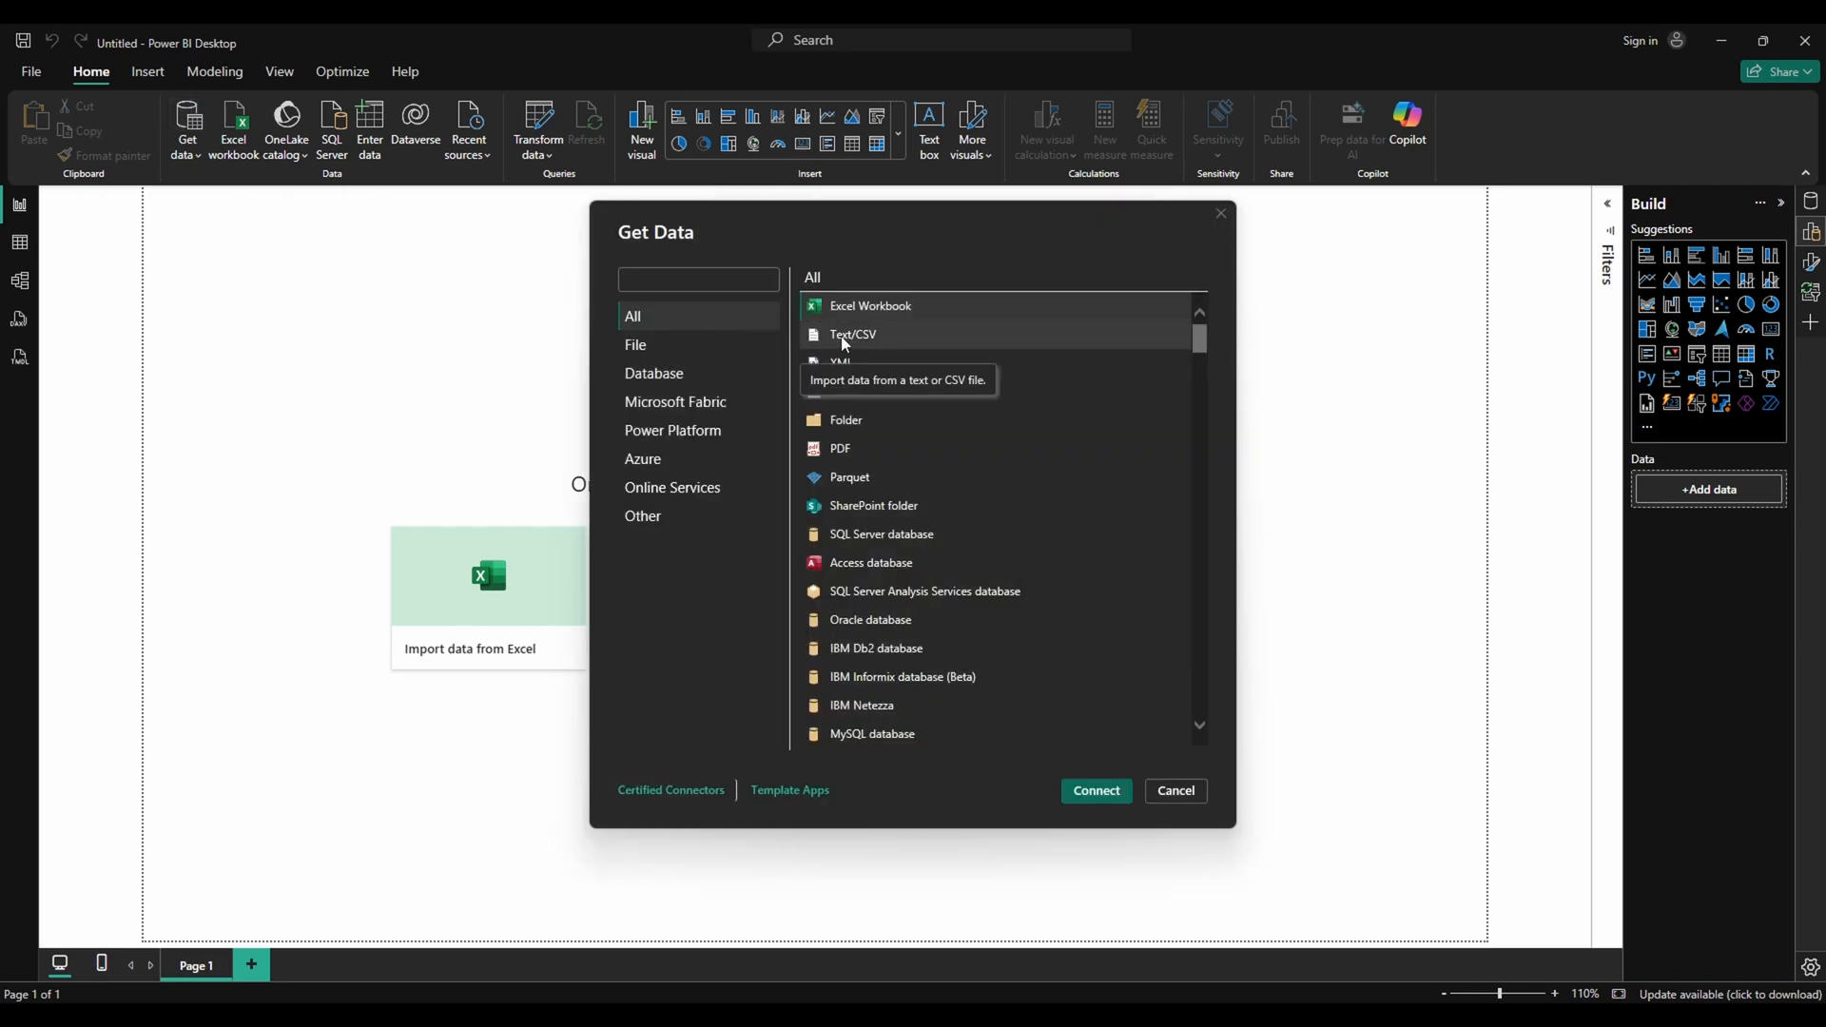
click(826, 335)
click(1084, 786)
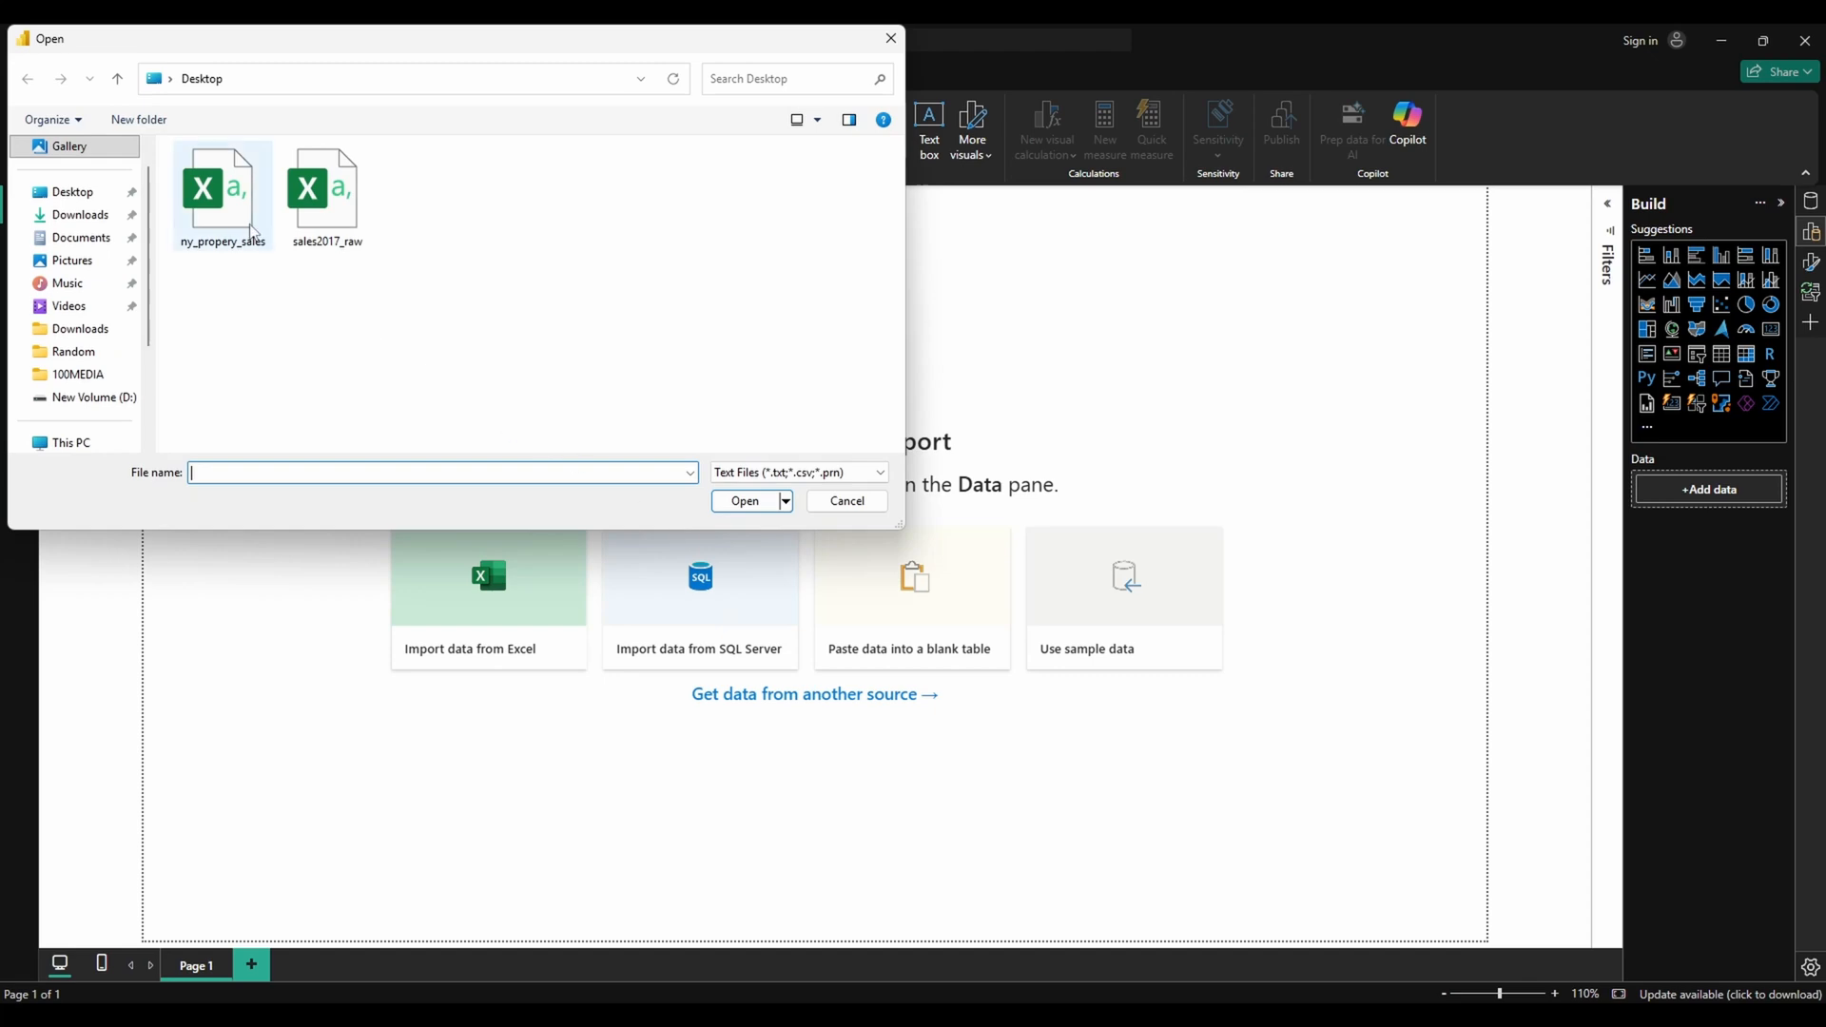
click(223, 195)
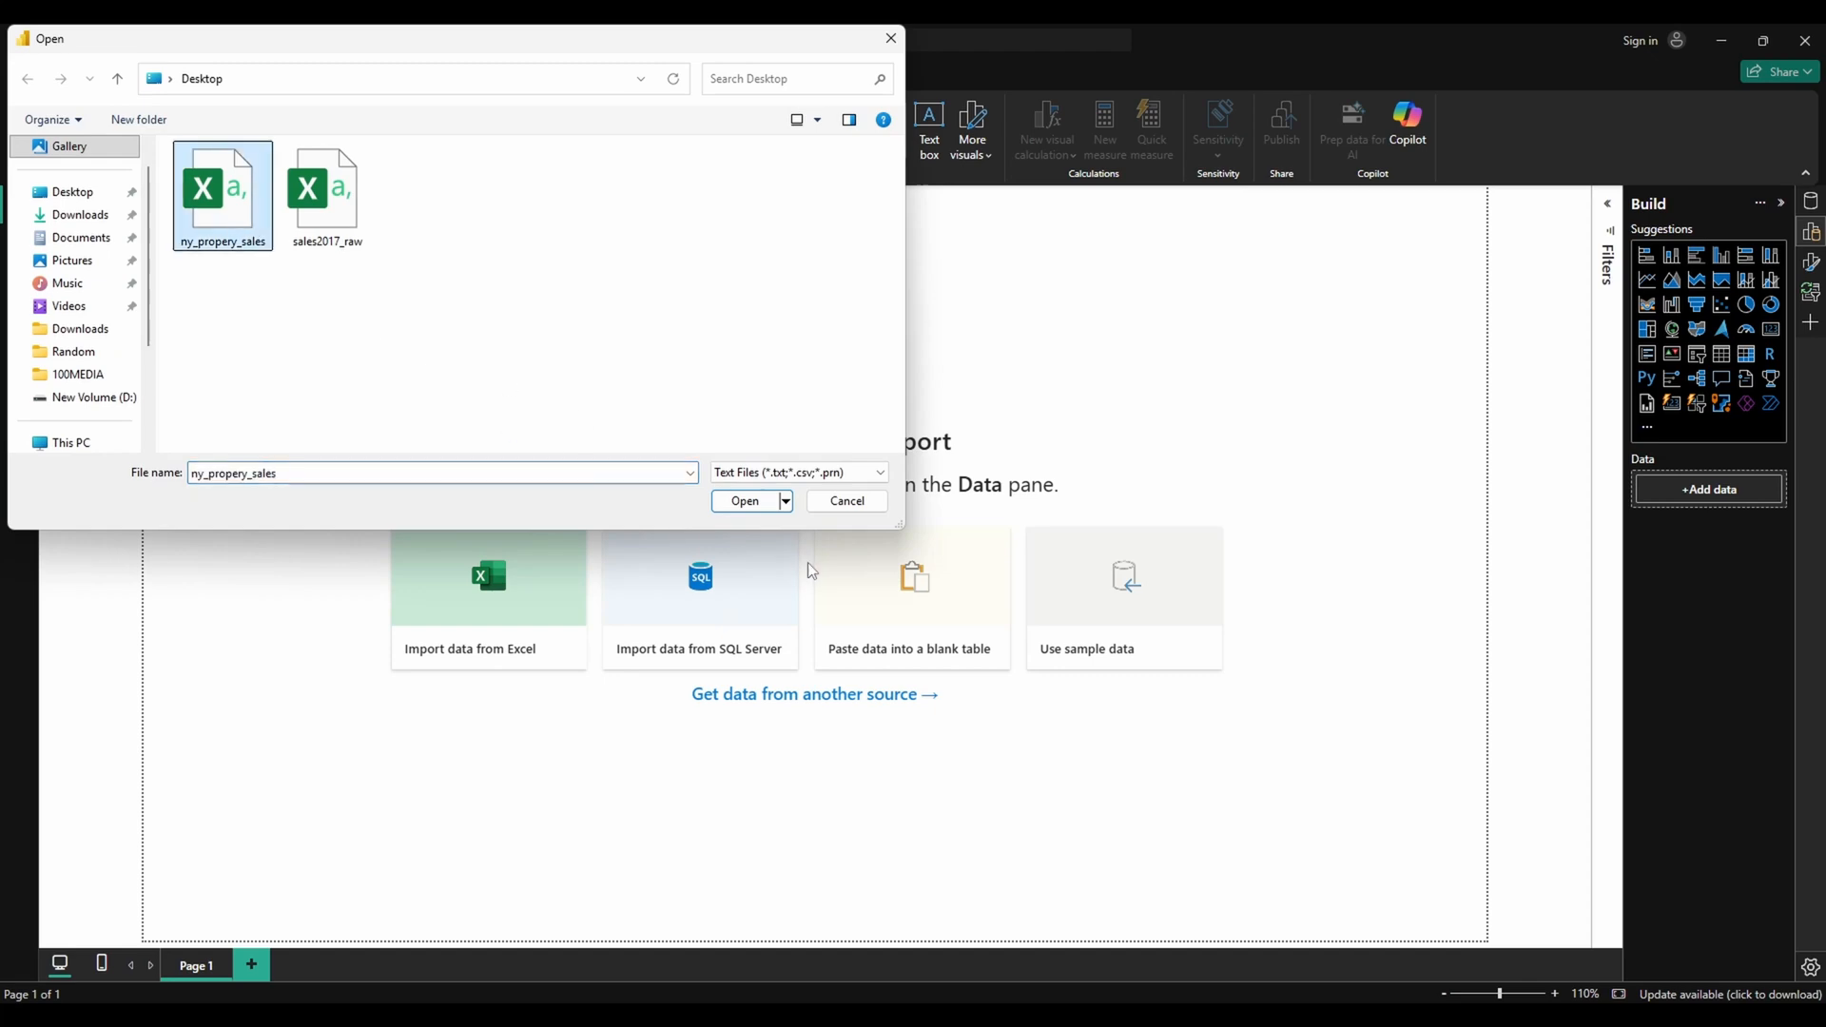
click(745, 502)
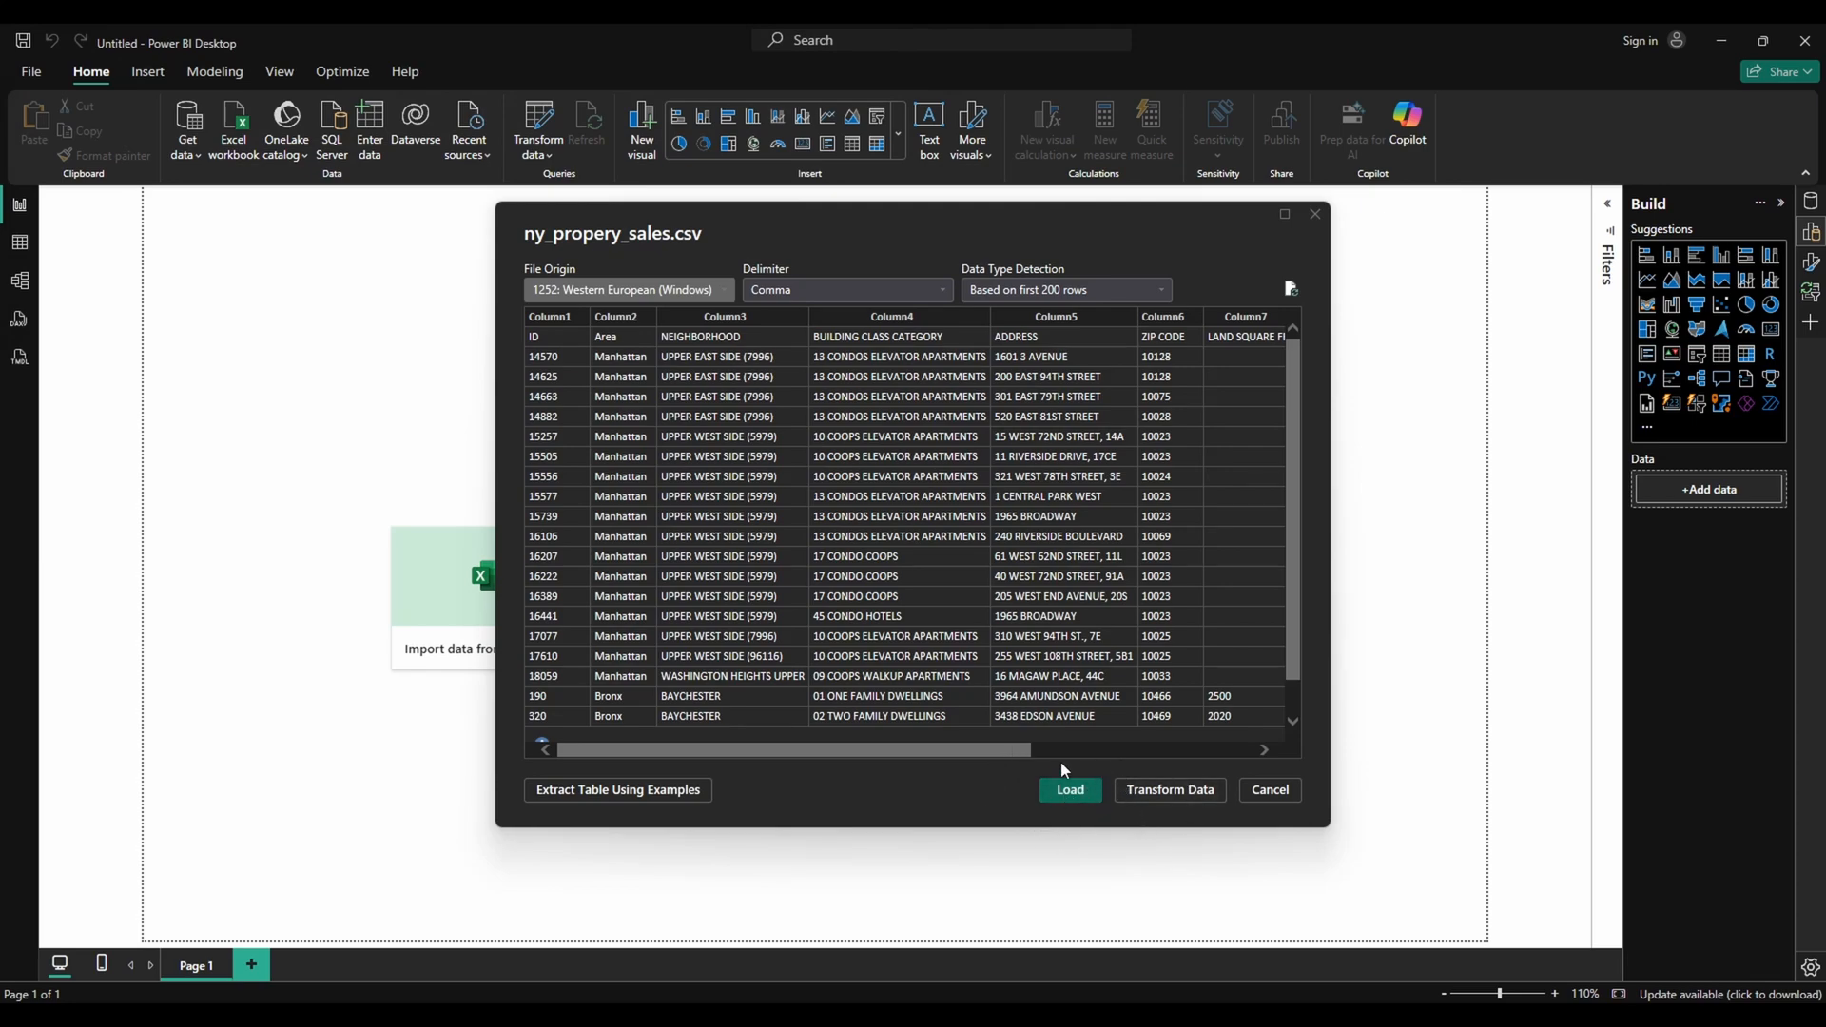
click(1066, 794)
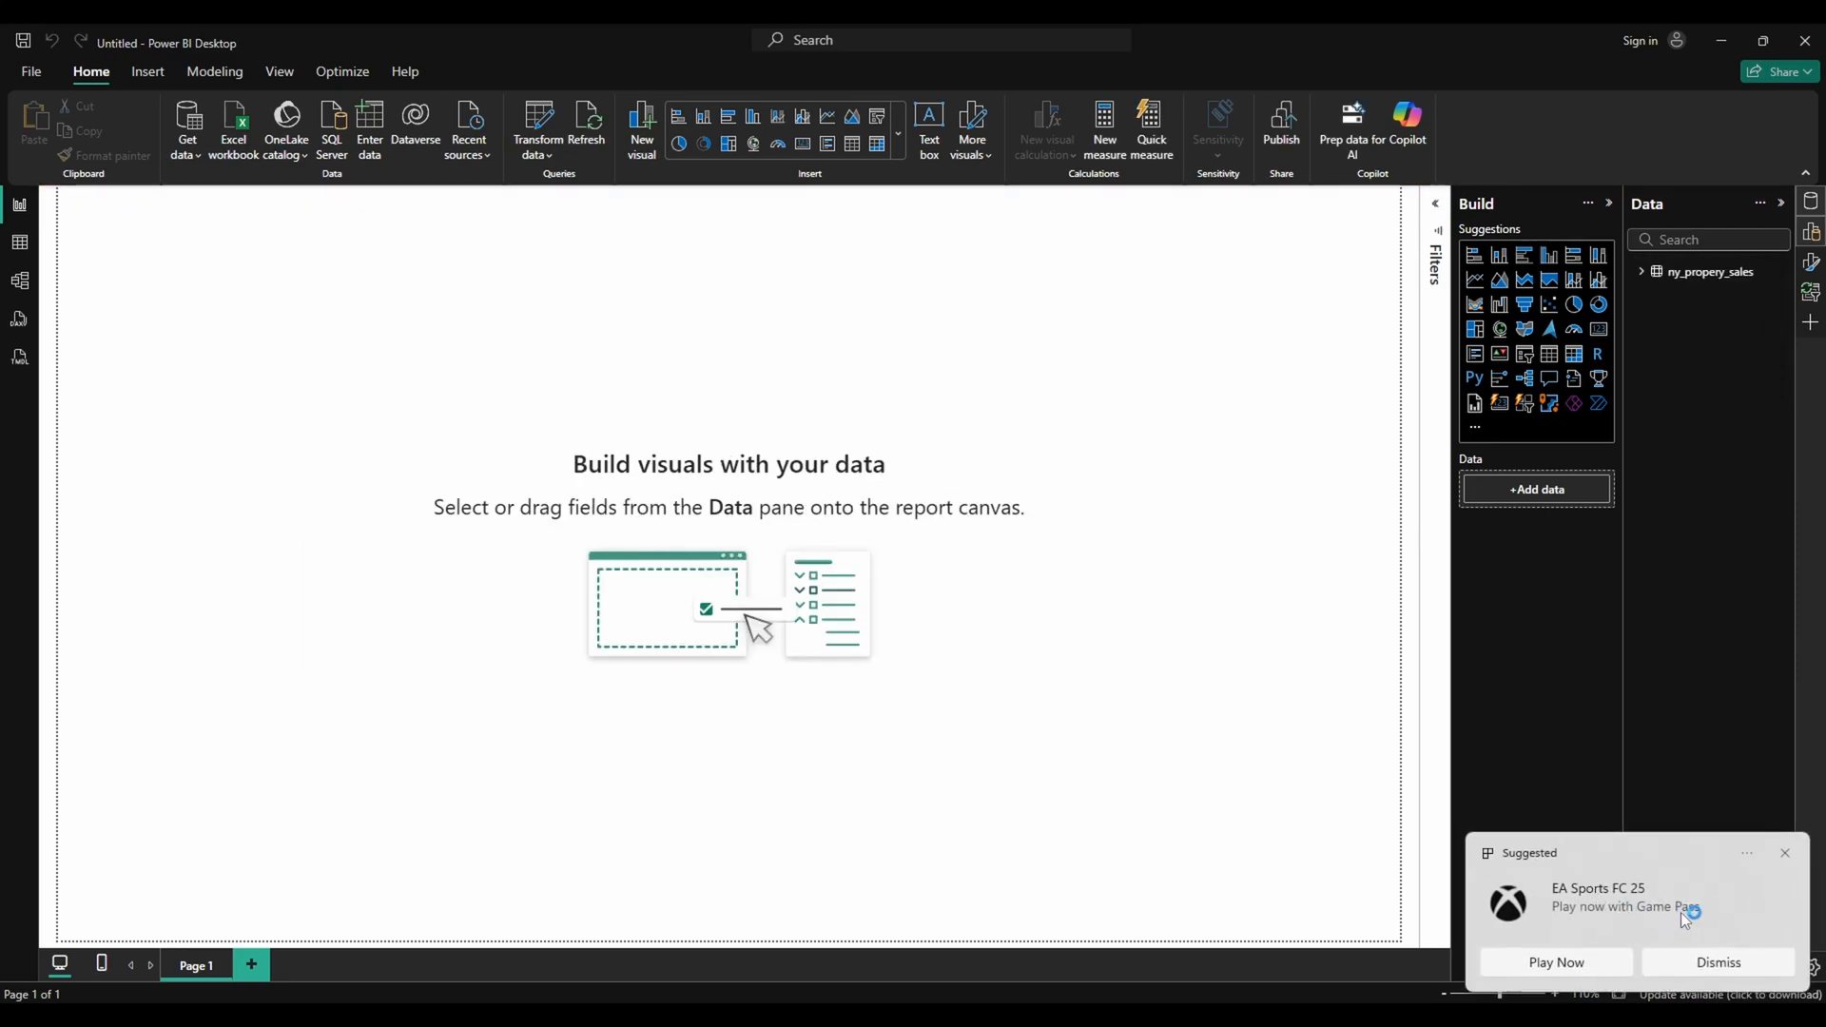
click(1786, 853)
click(1642, 272)
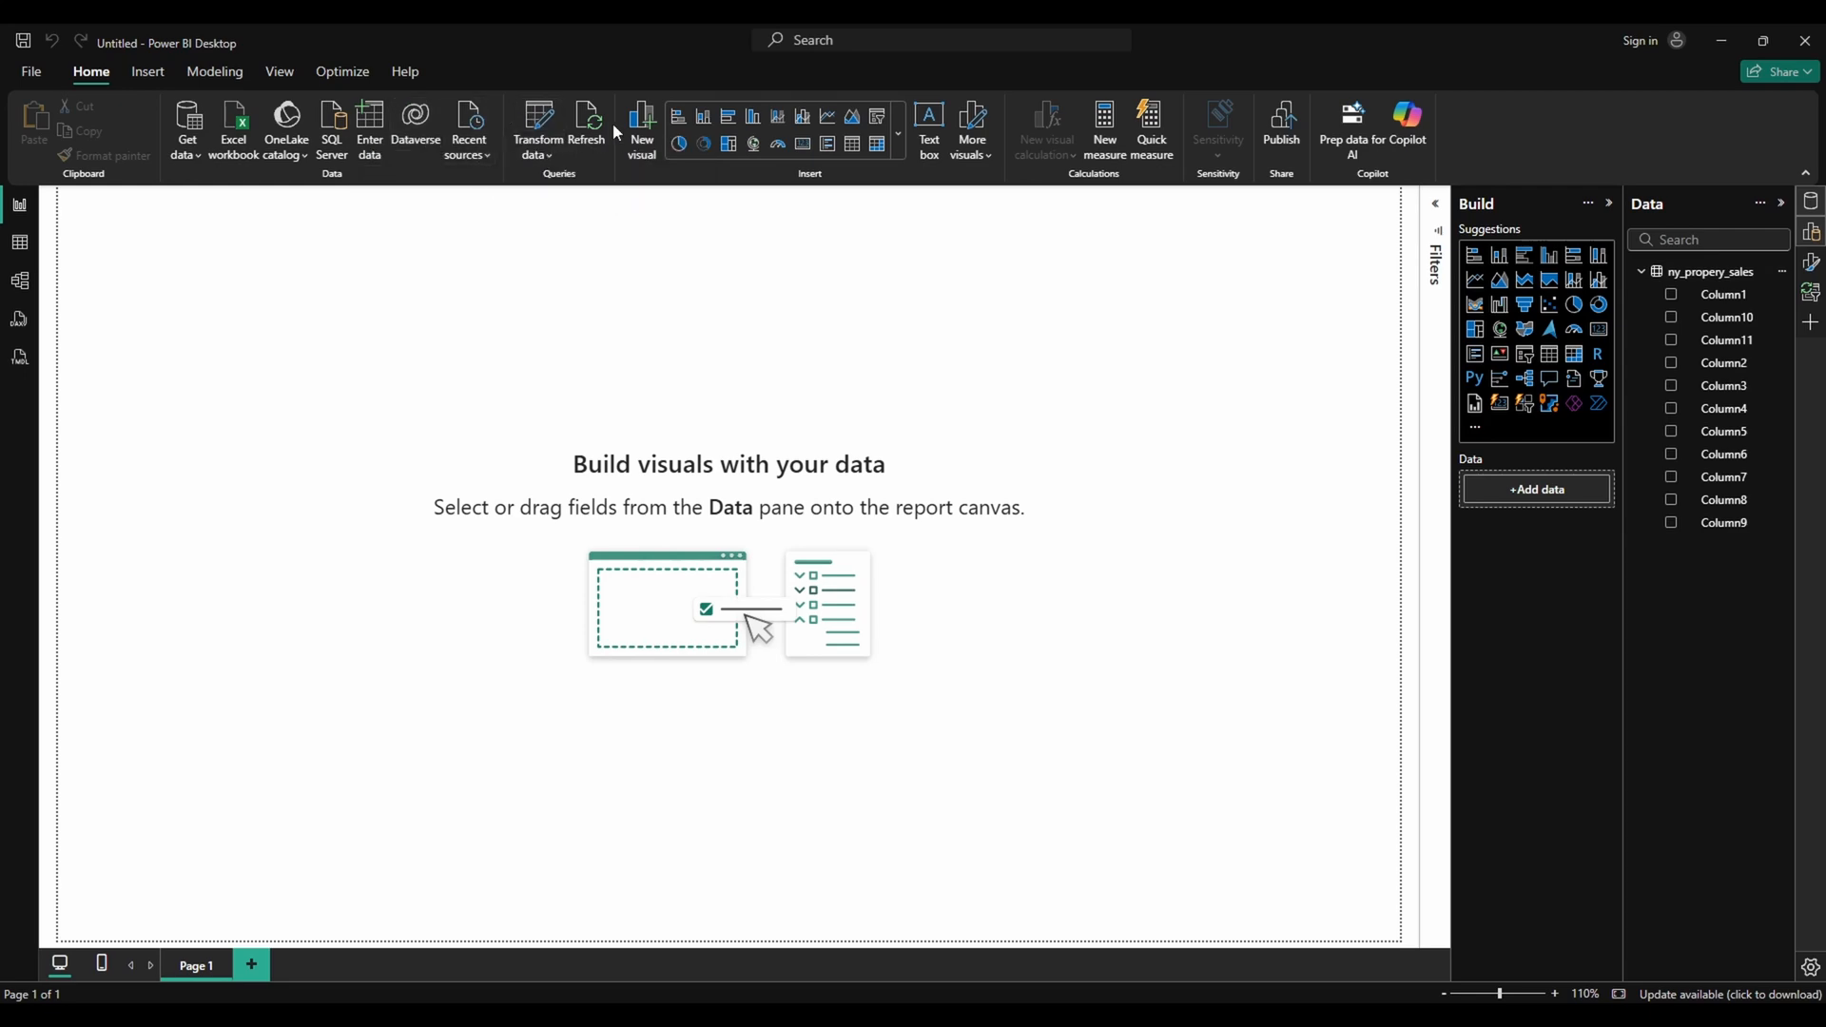
Use the first row of the ny_propery_sales query as column headers in Power Query Editor and apply the change to the report
click(531, 112)
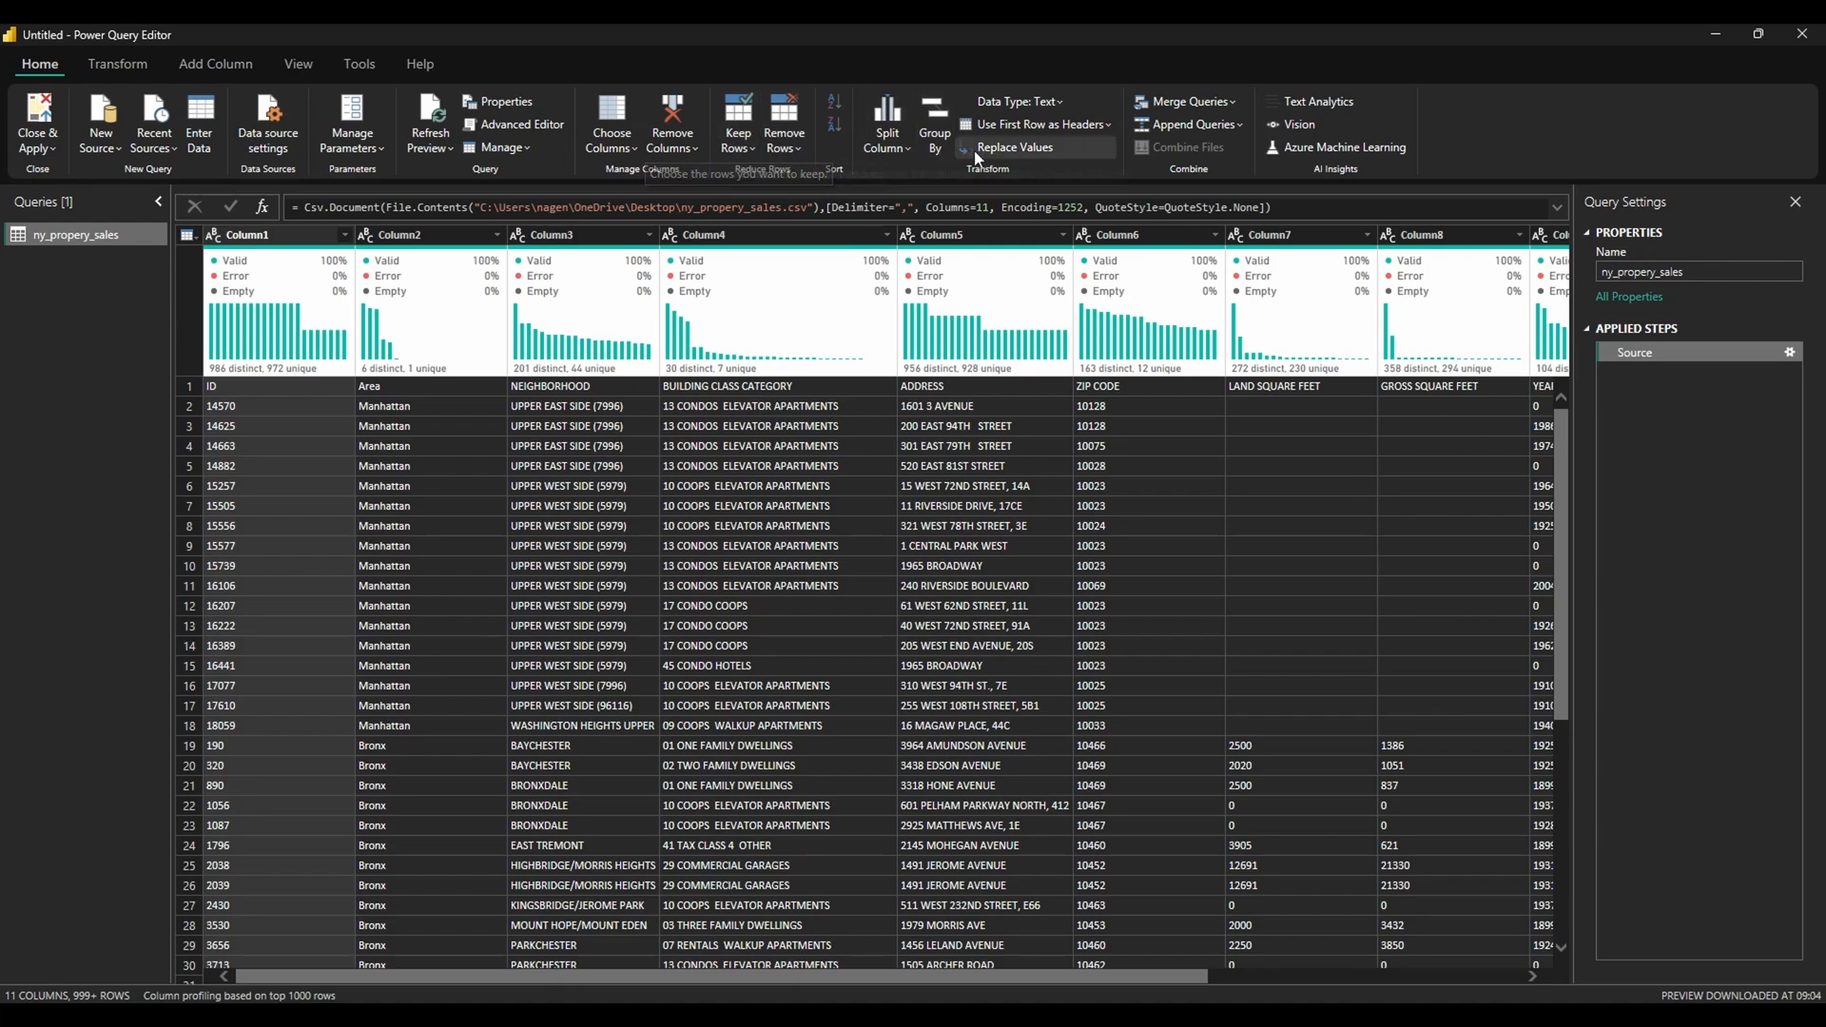
click(1058, 128)
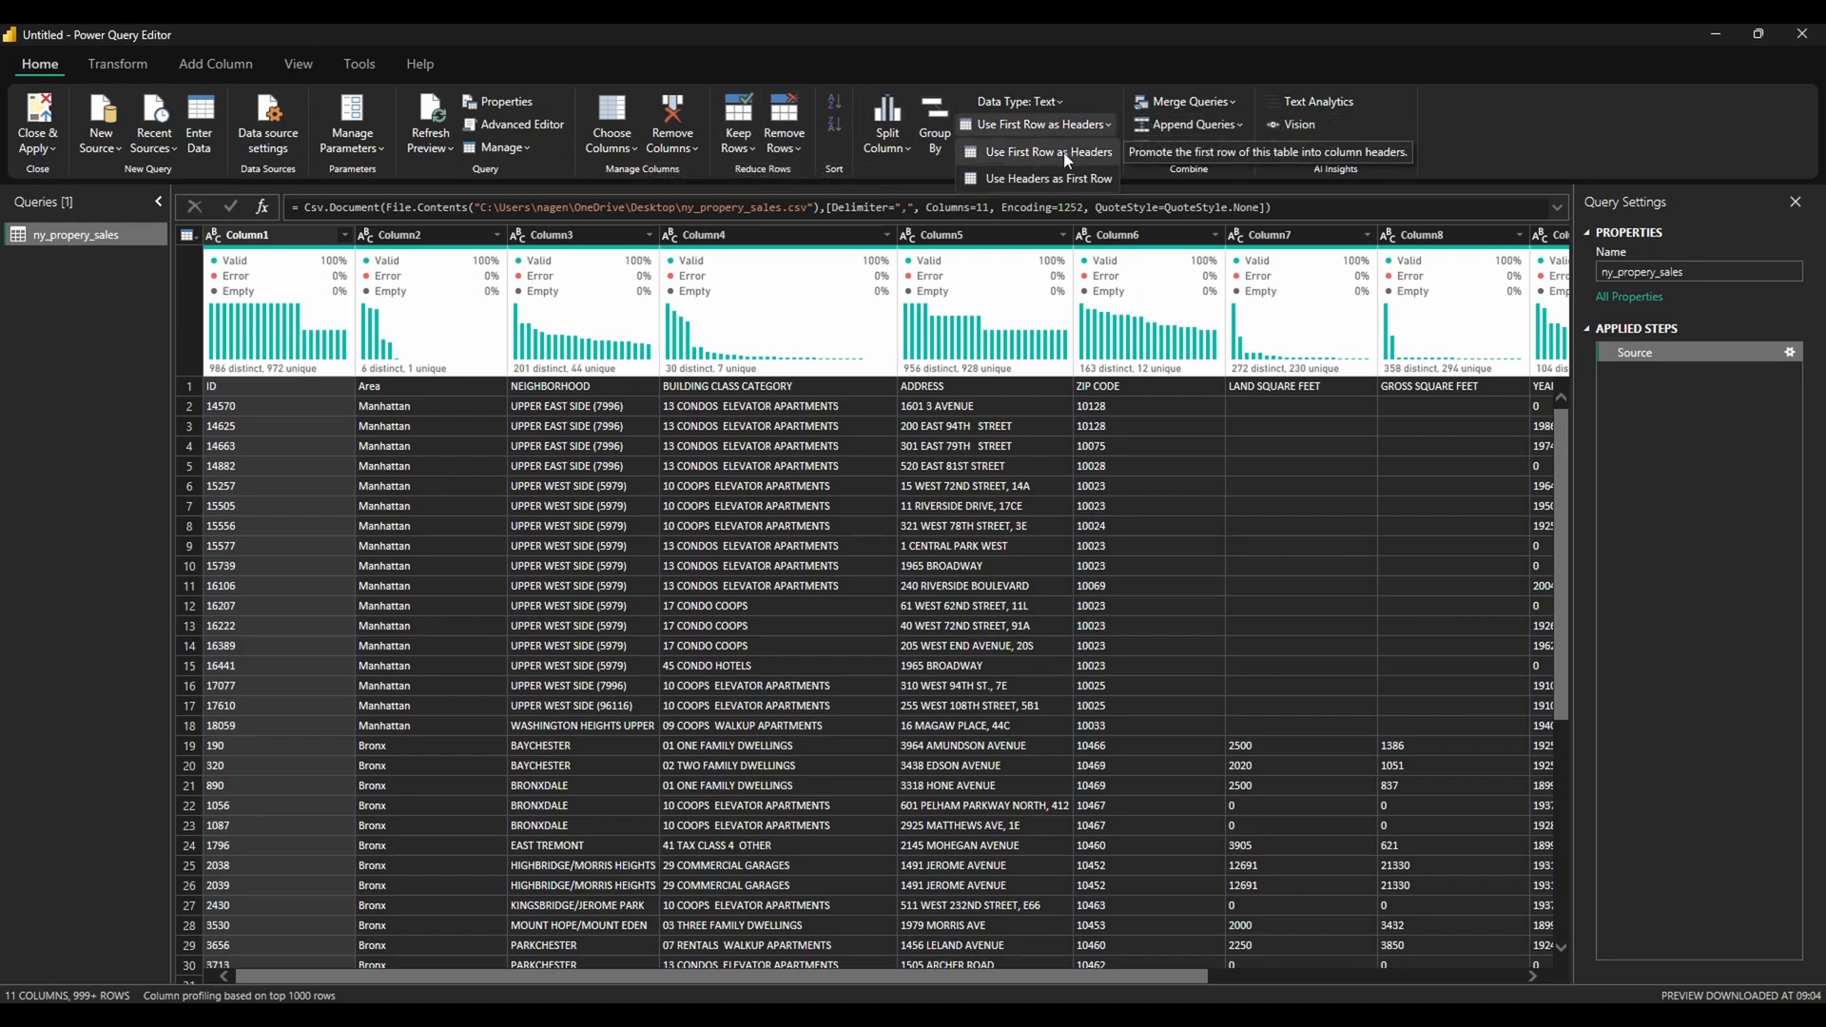
click(1067, 154)
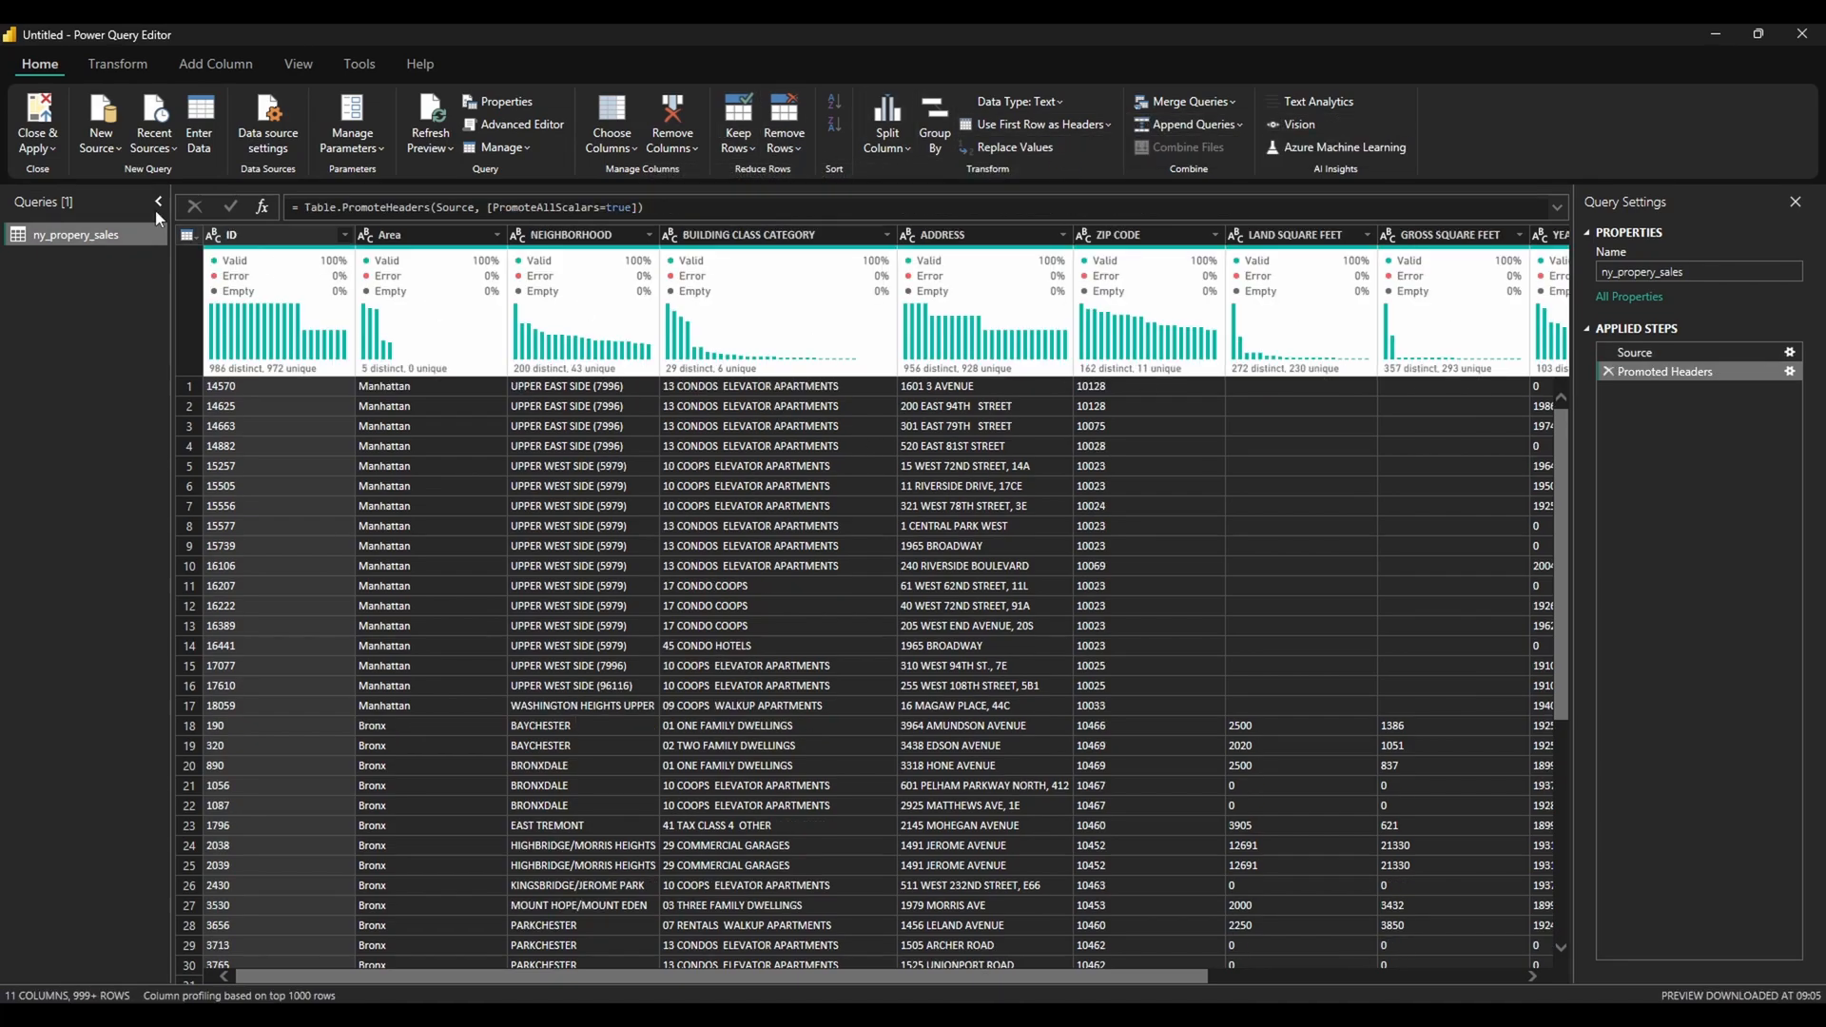
click(38, 119)
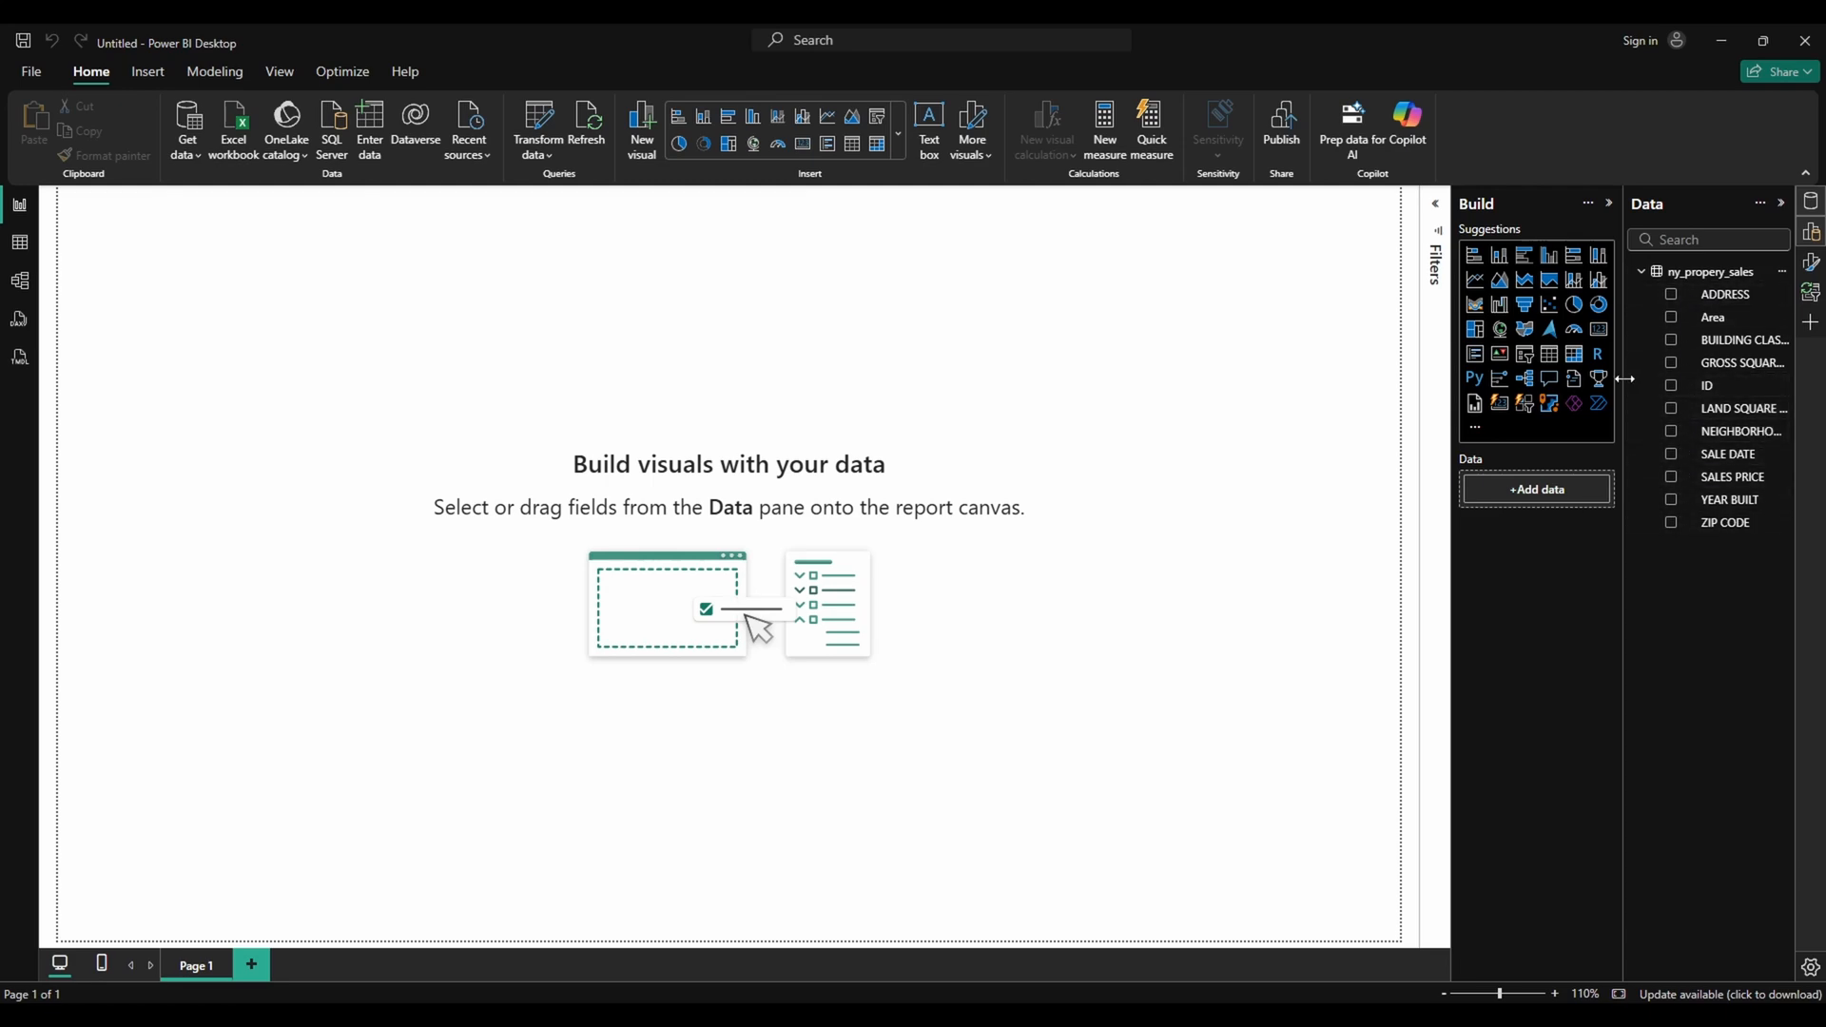
drag(1625, 379, 1590, 378)
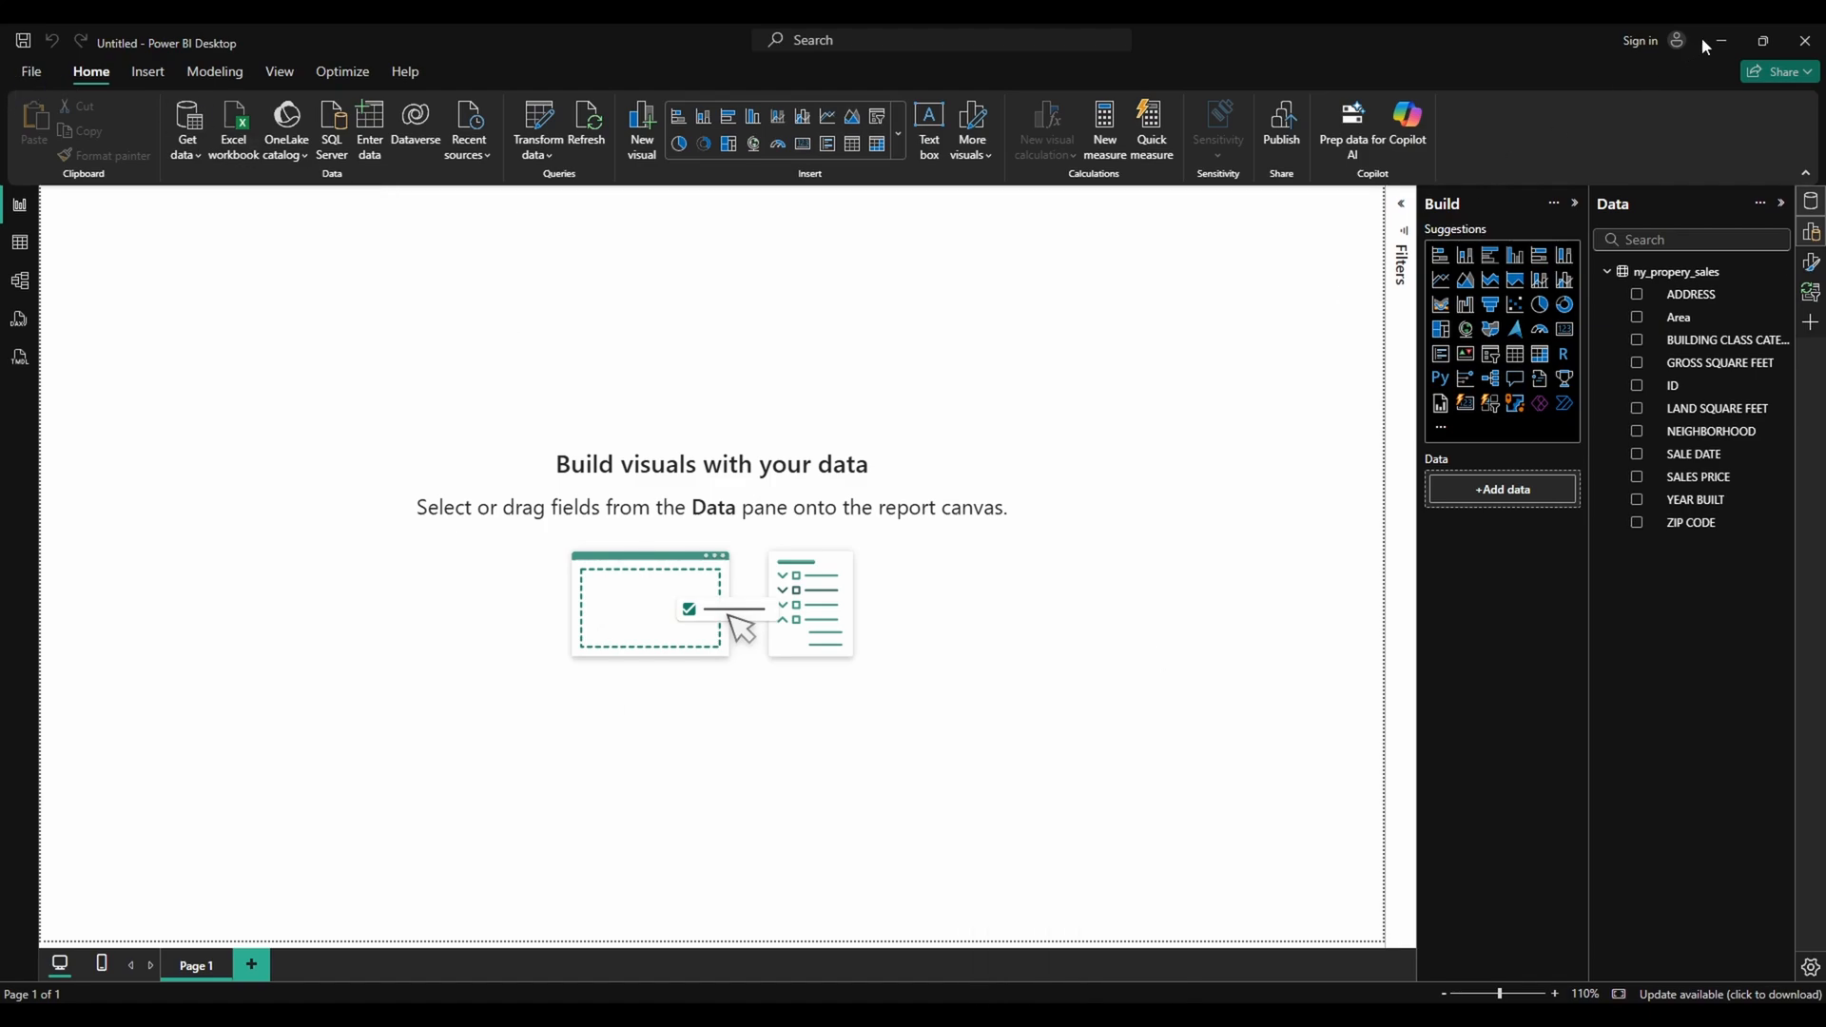
Delete the ny_propery_sales table from the model, and check the query list in Power Query Editor before closing it
click(1776, 274)
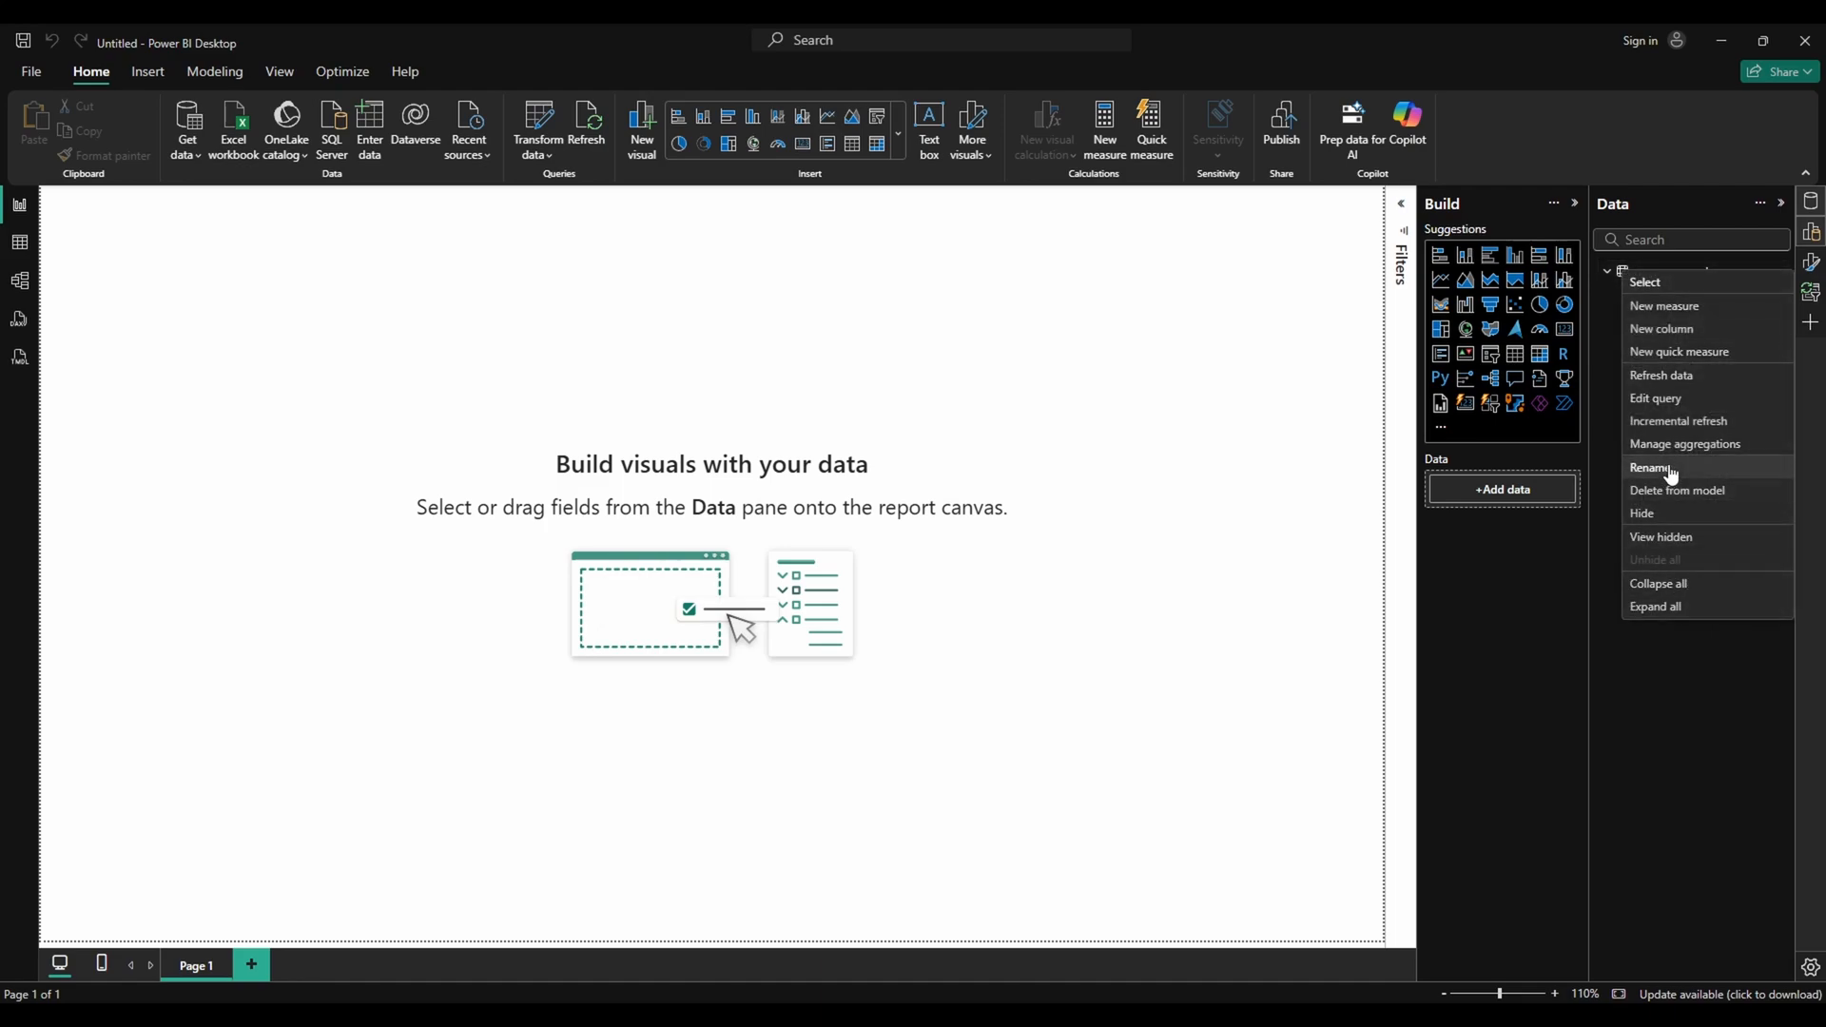
click(1718, 628)
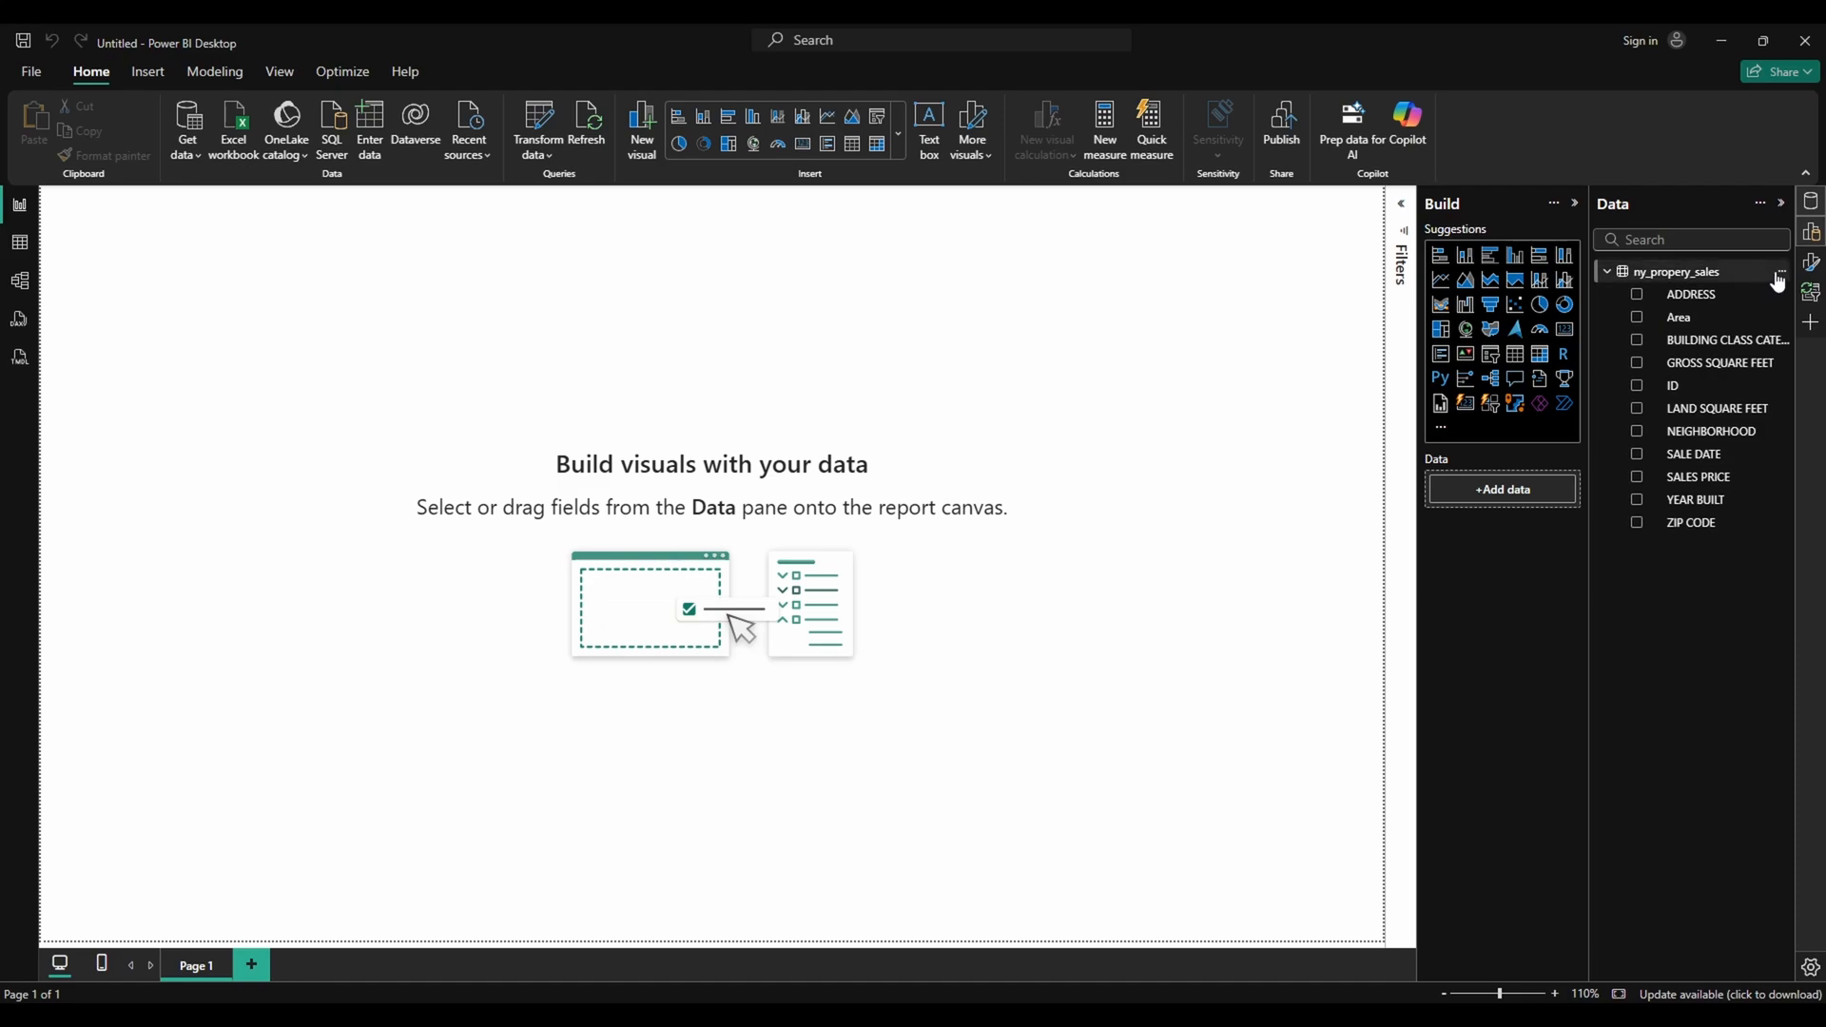
click(1783, 276)
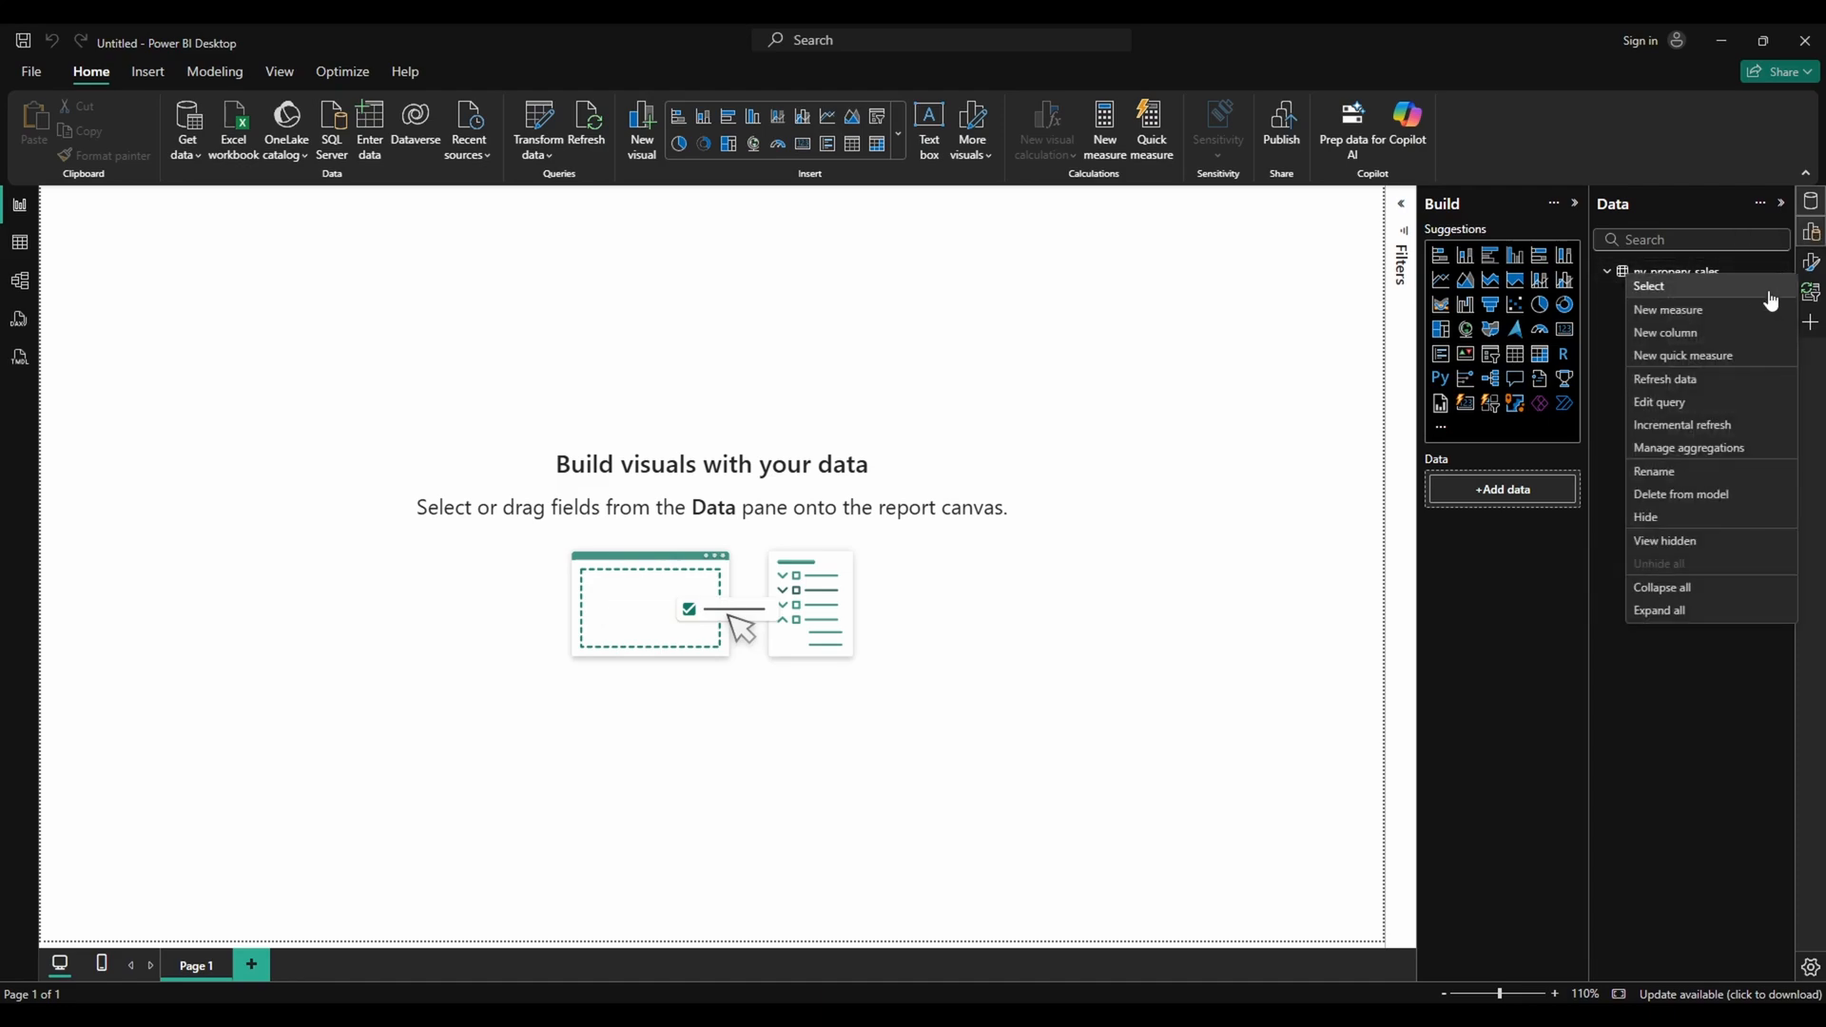
click(1682, 496)
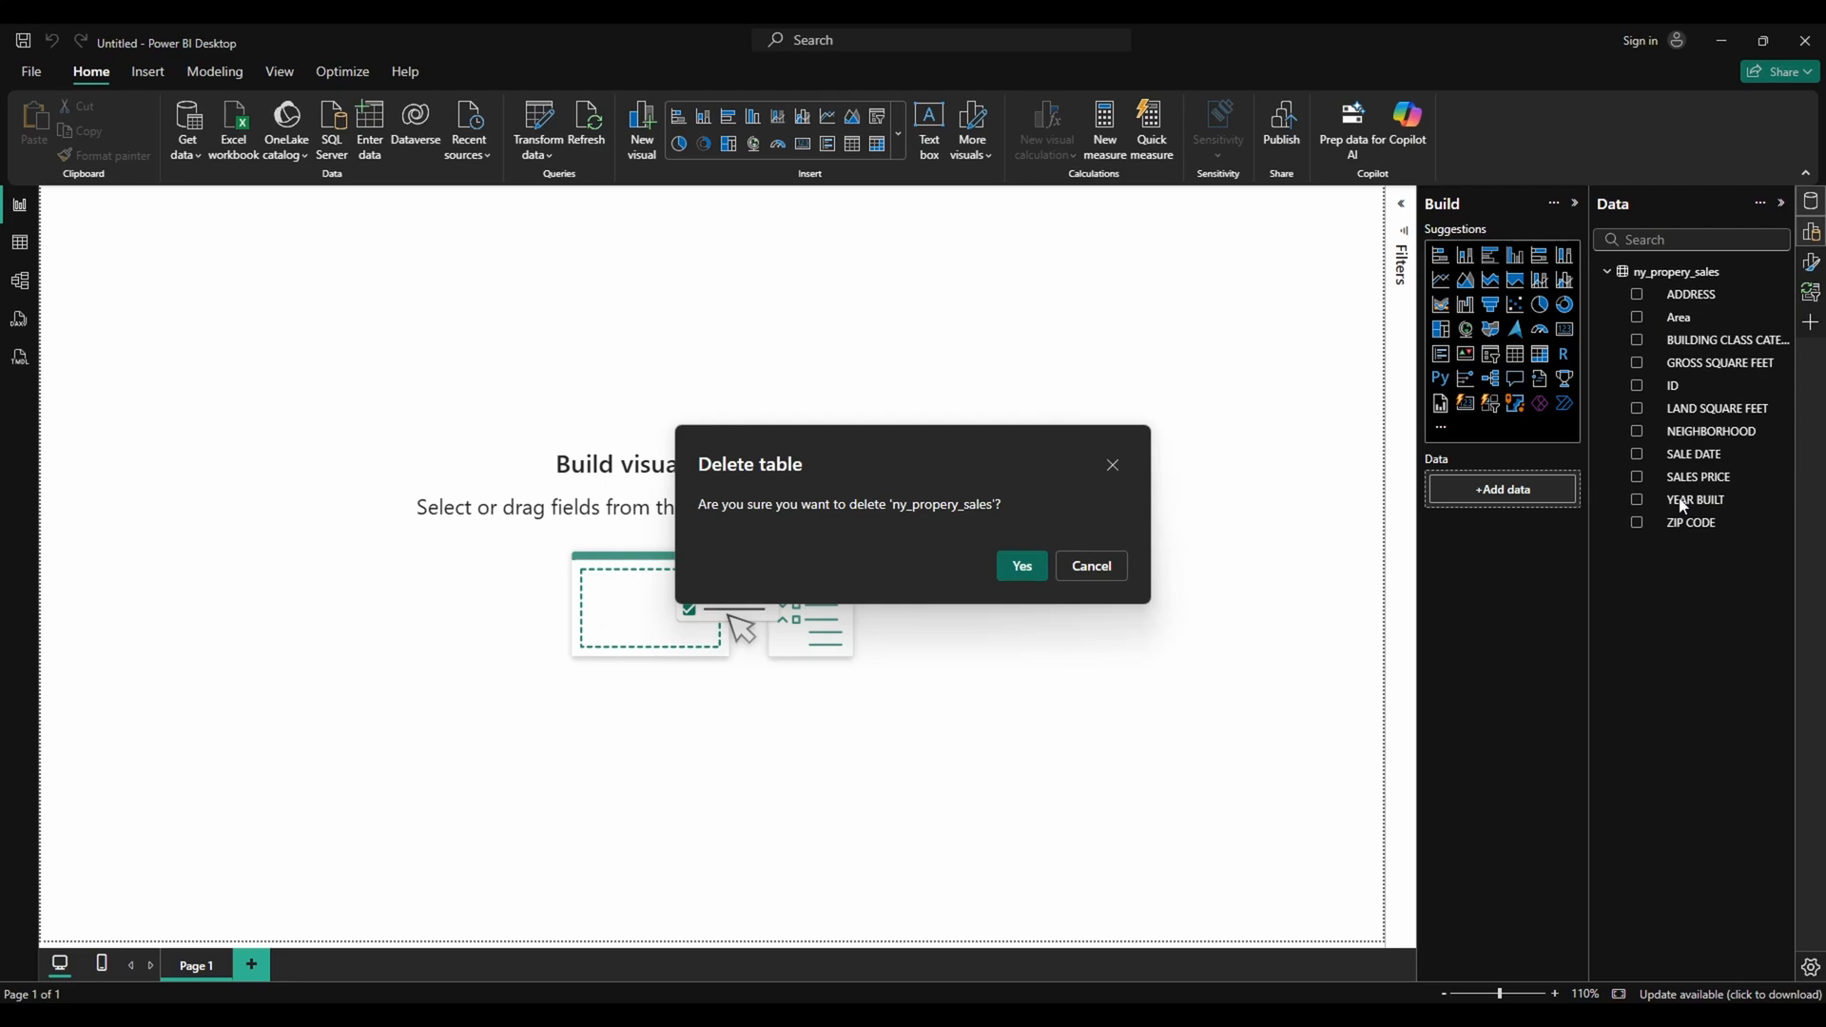
click(1024, 571)
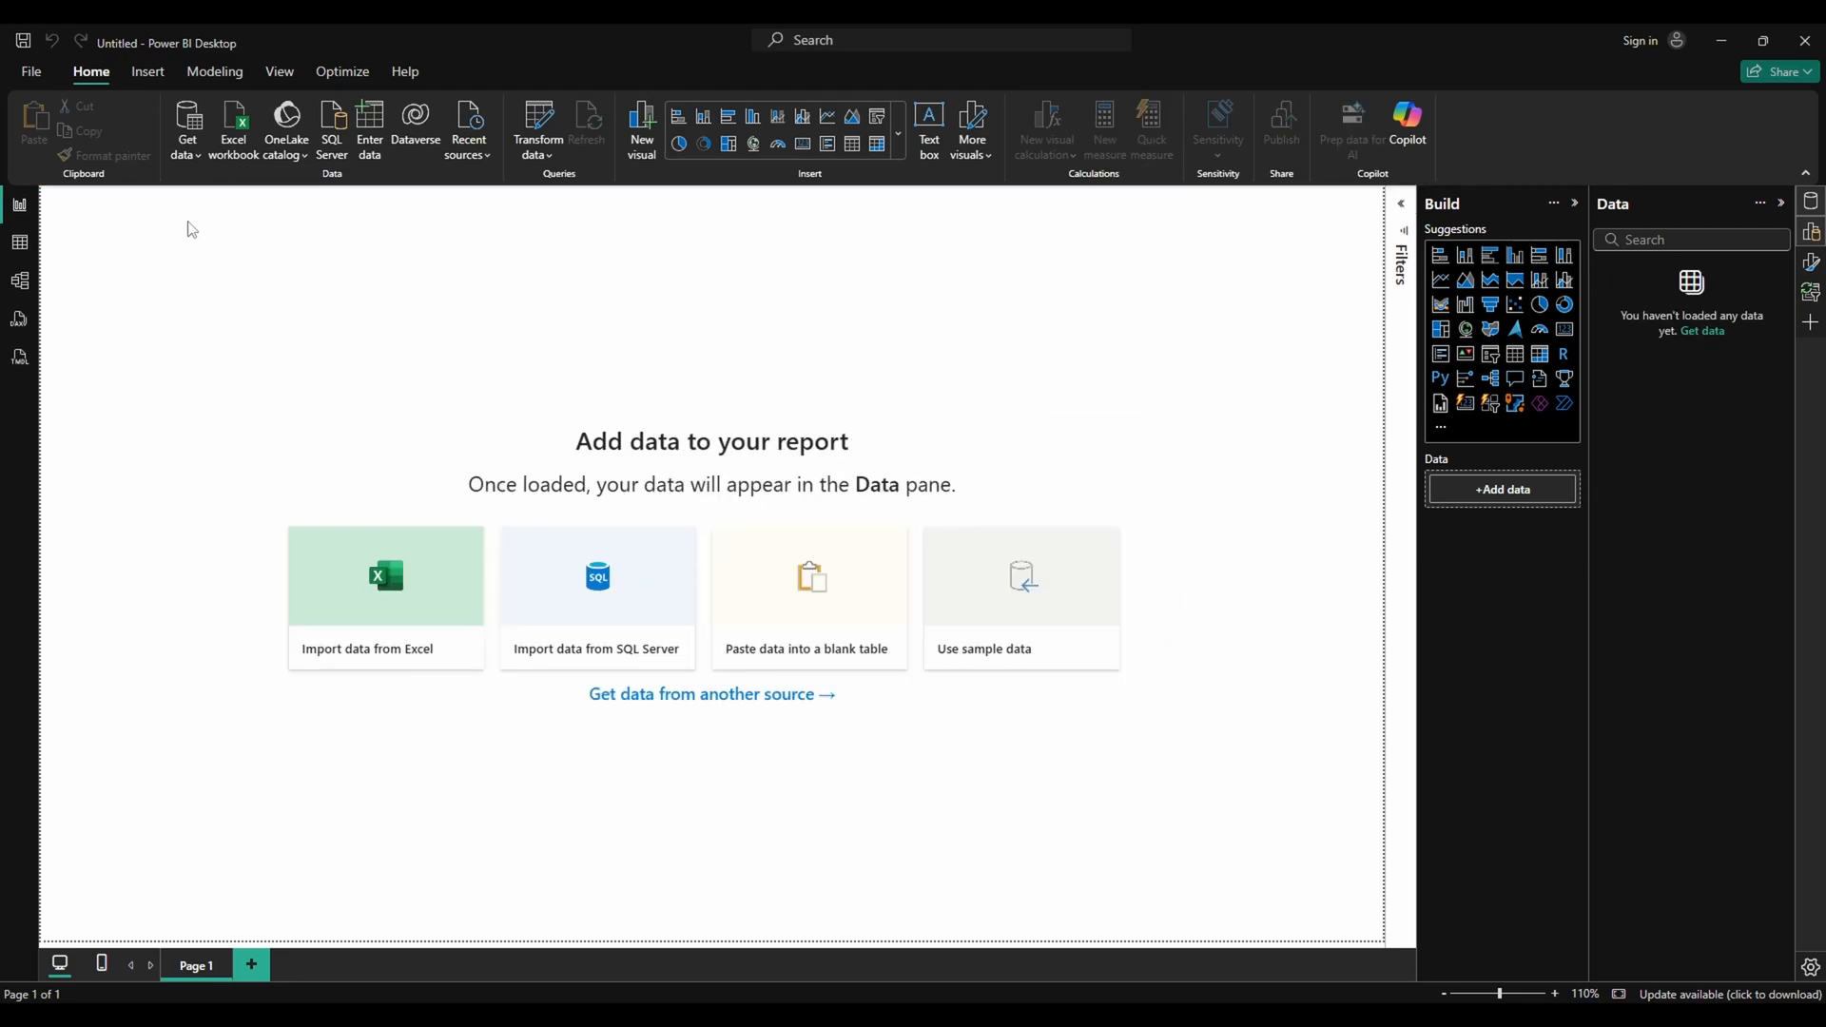
click(528, 136)
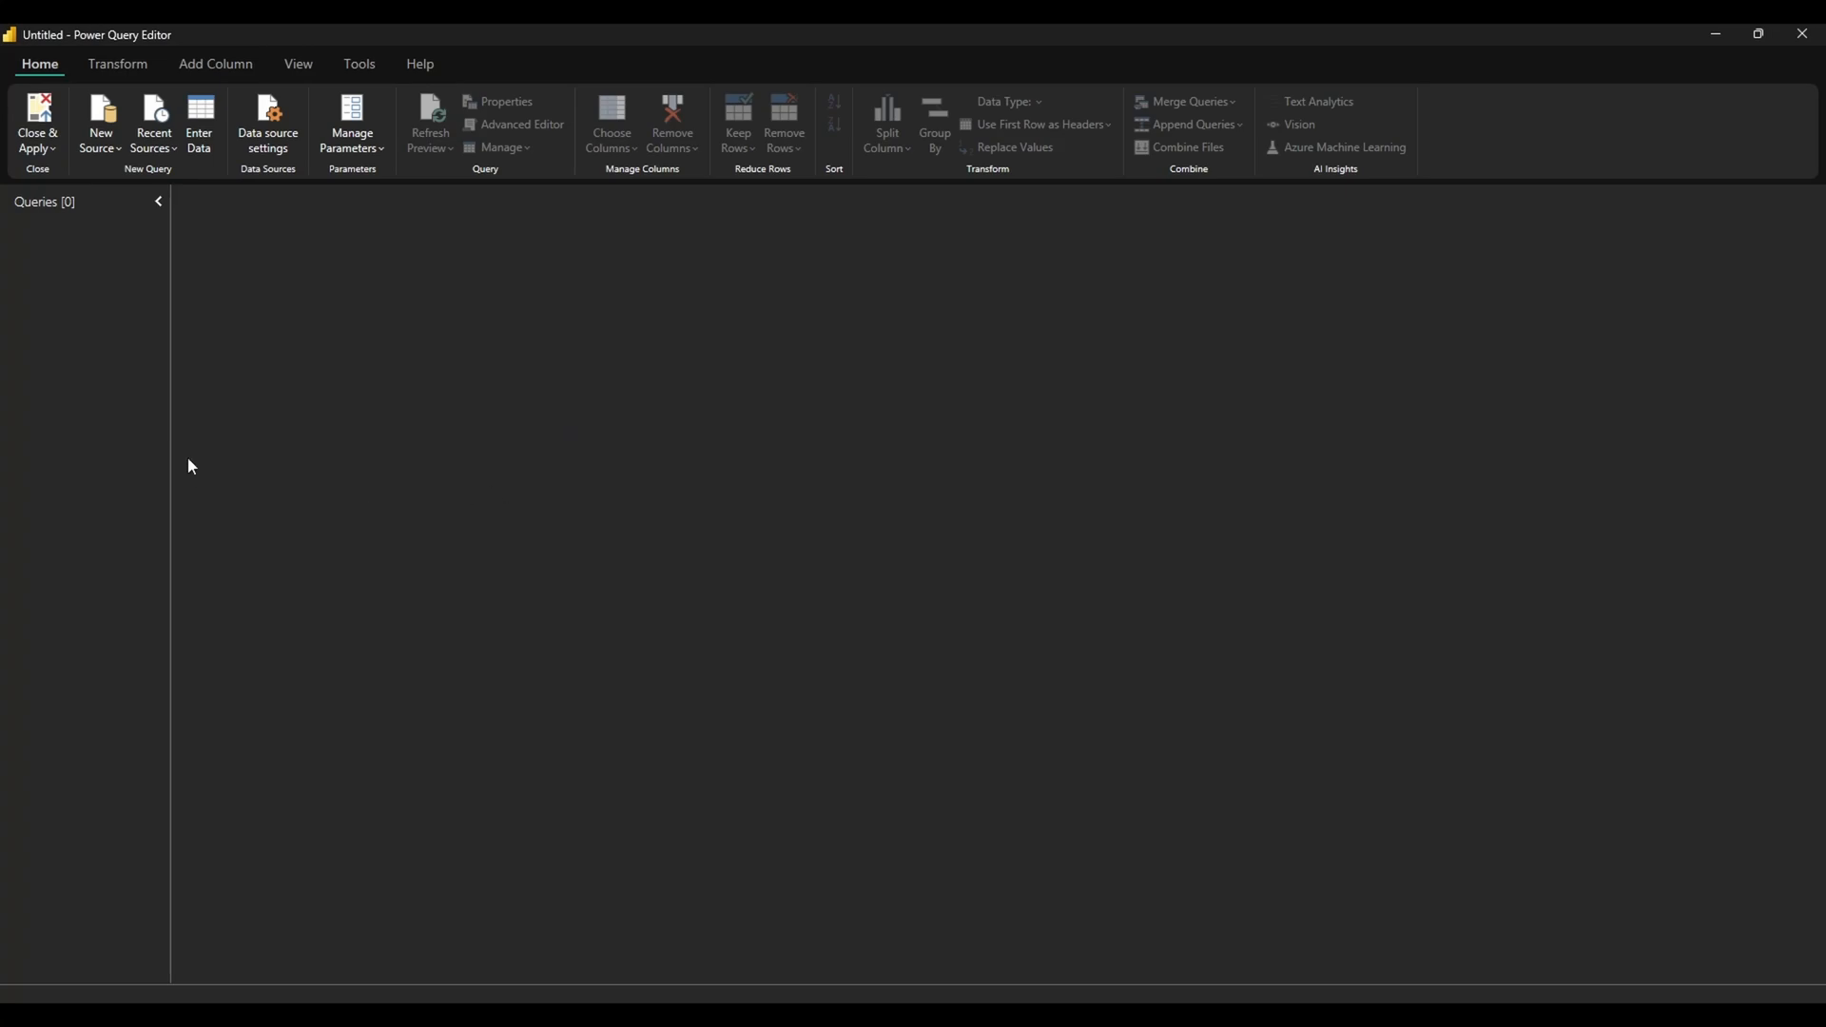
click(1802, 33)
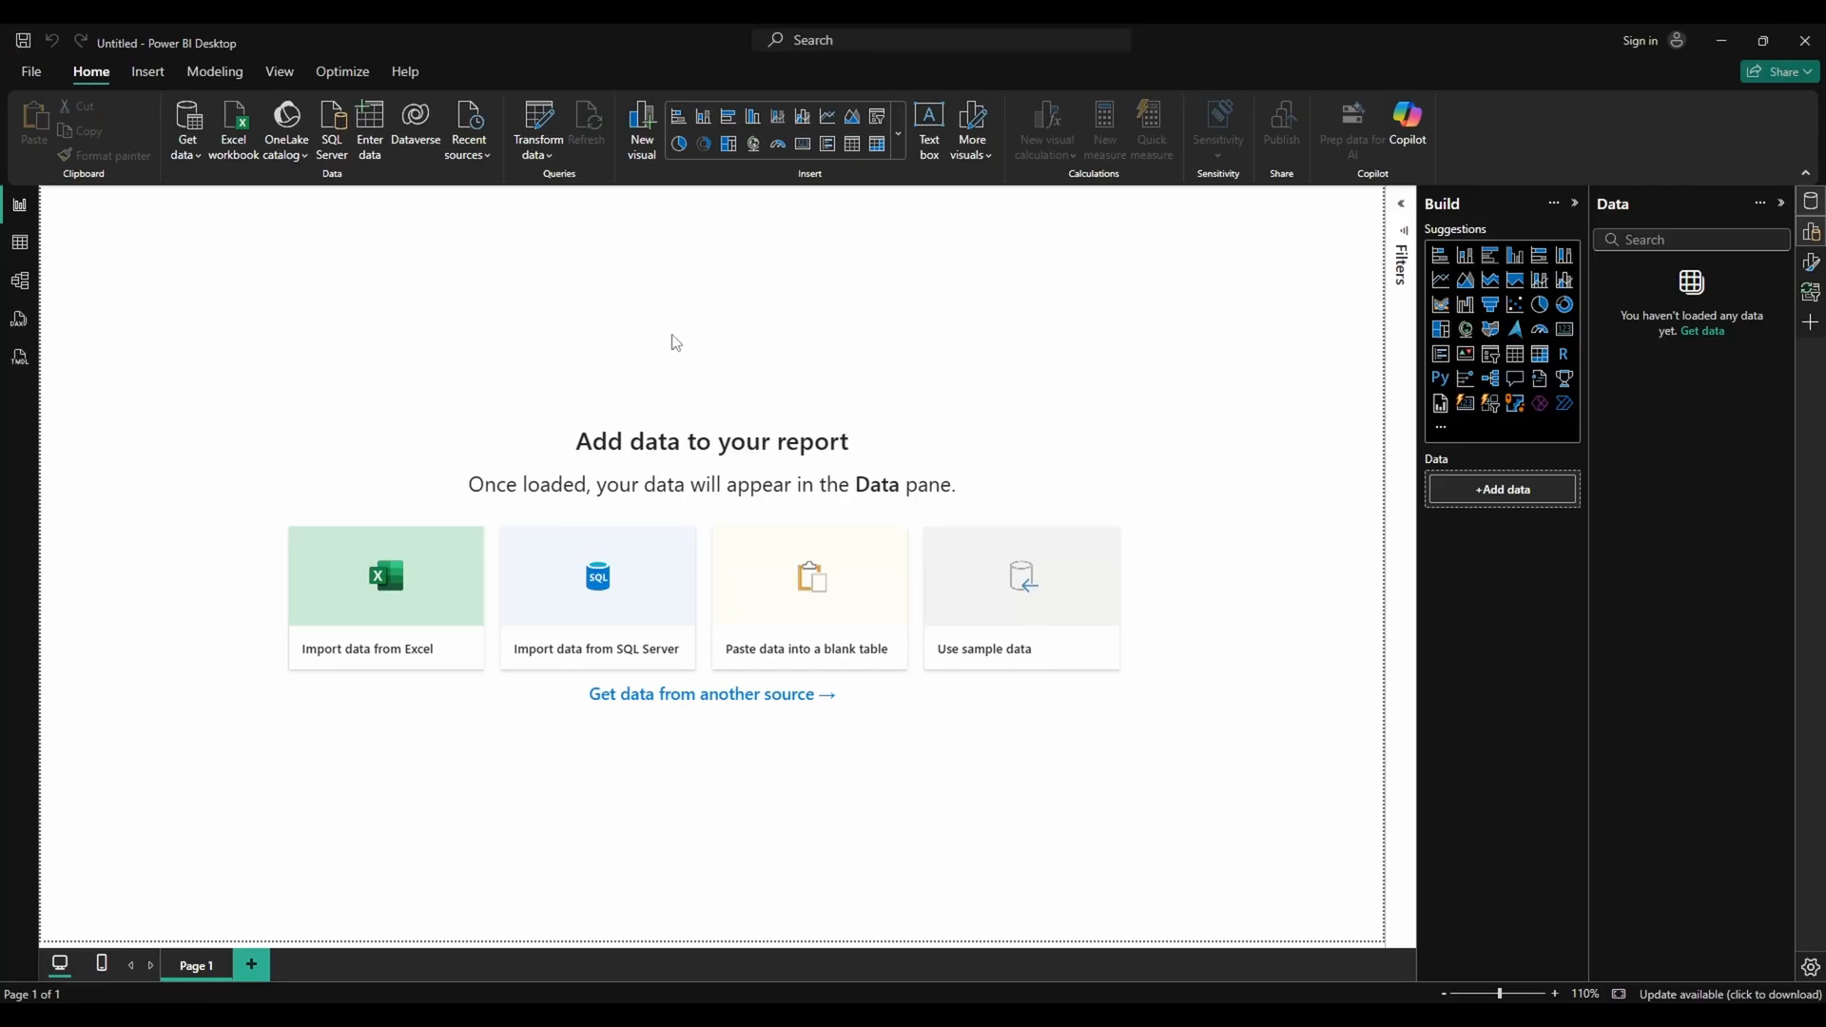
Connect to ny_propery_sales.csv on the Desktop as a Text/CSV source and open it for transformation in Power Query Editor
click(202, 118)
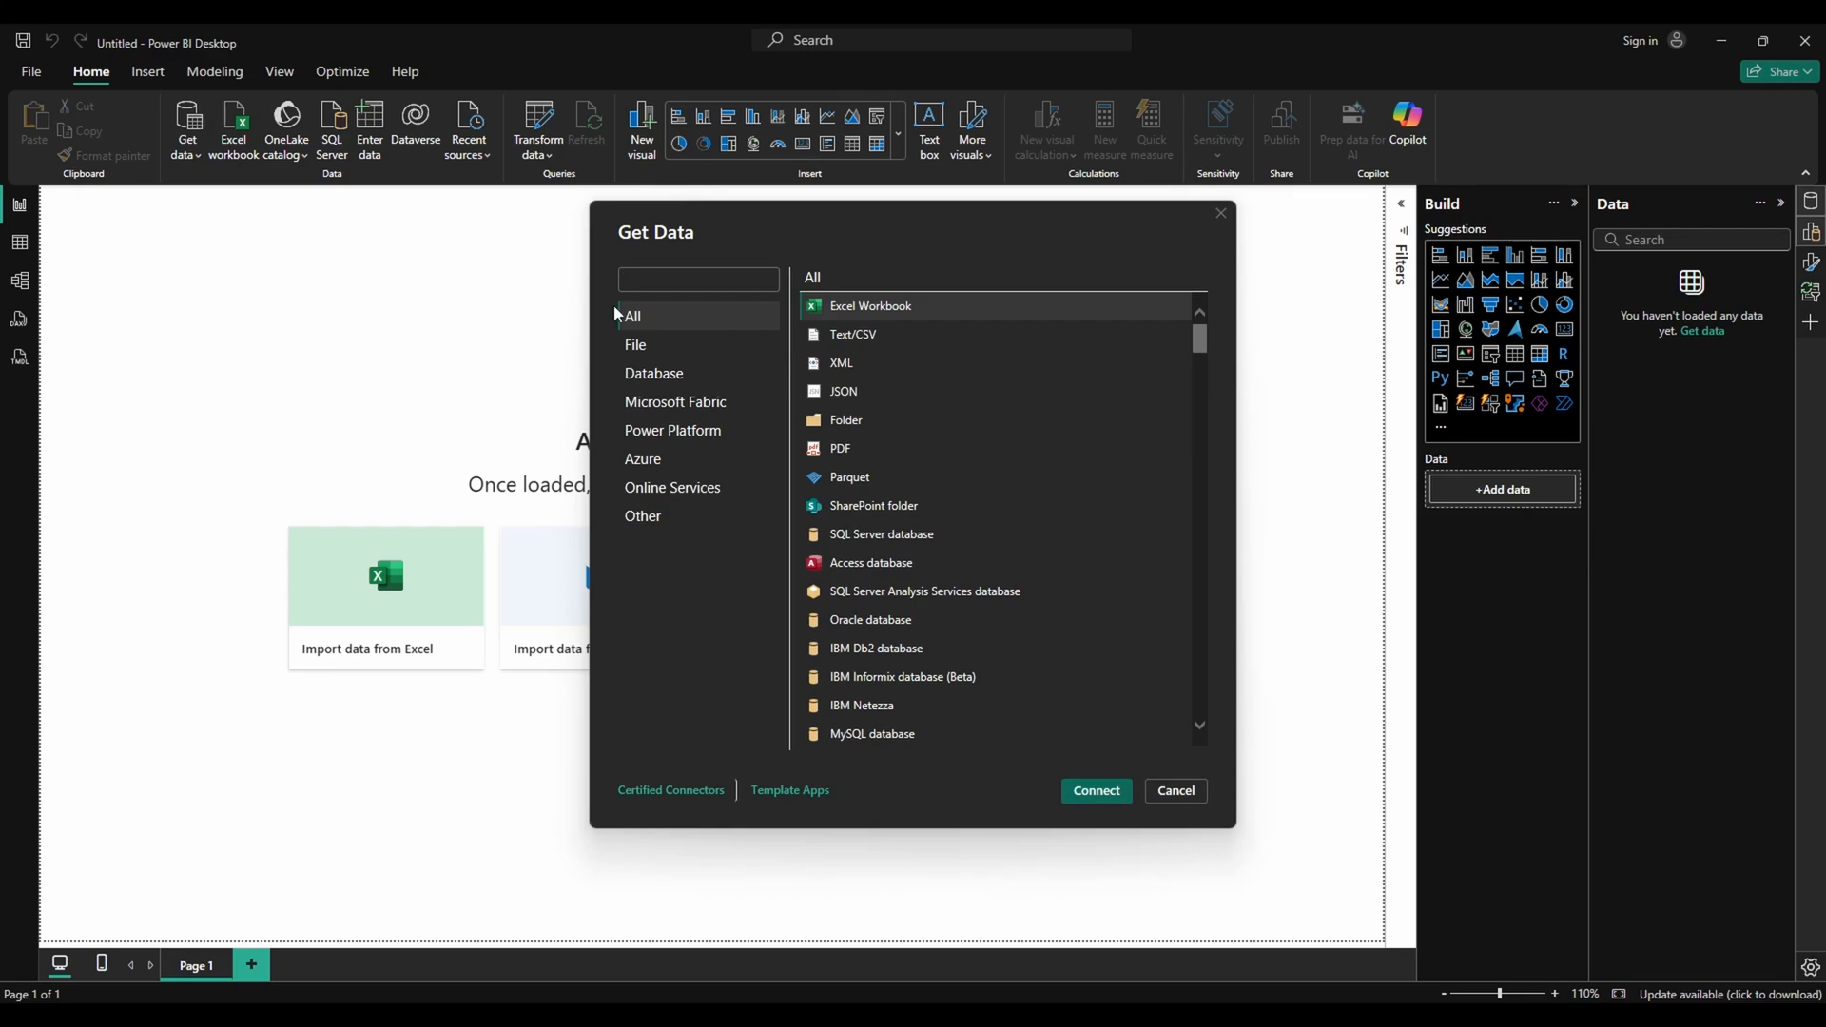
click(903, 333)
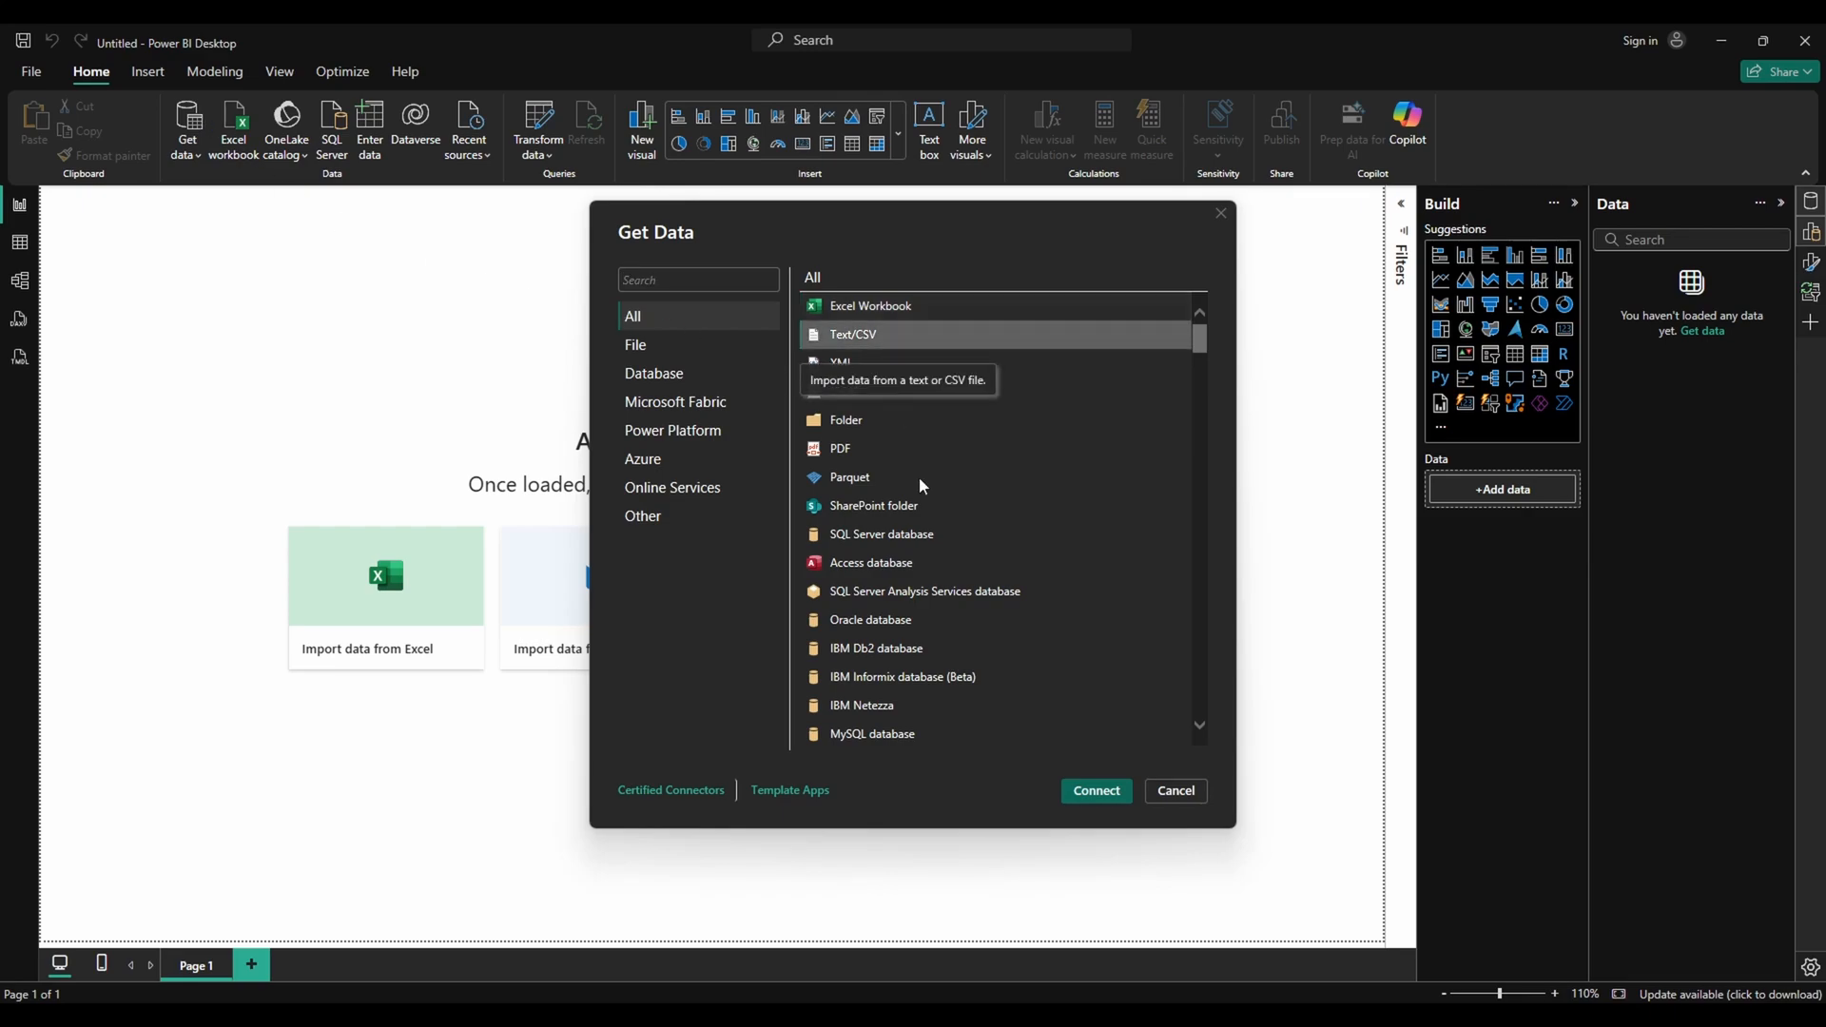
click(1095, 792)
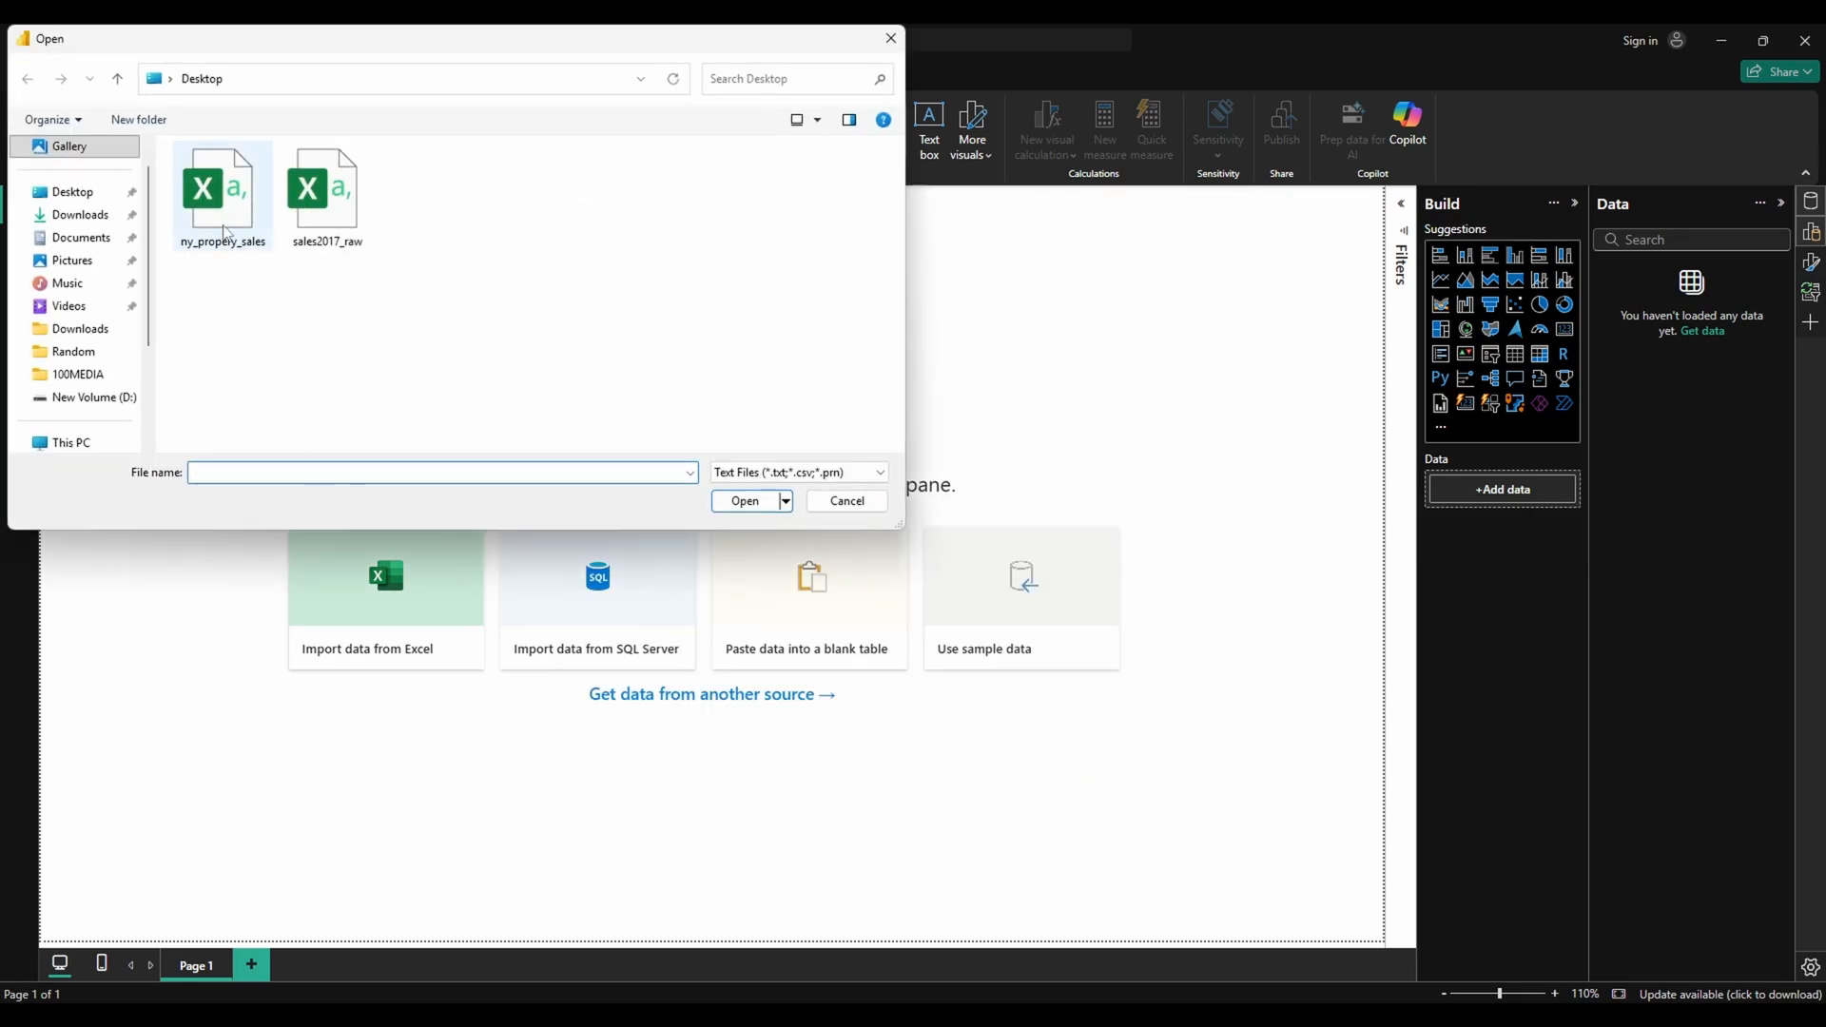
click(226, 232)
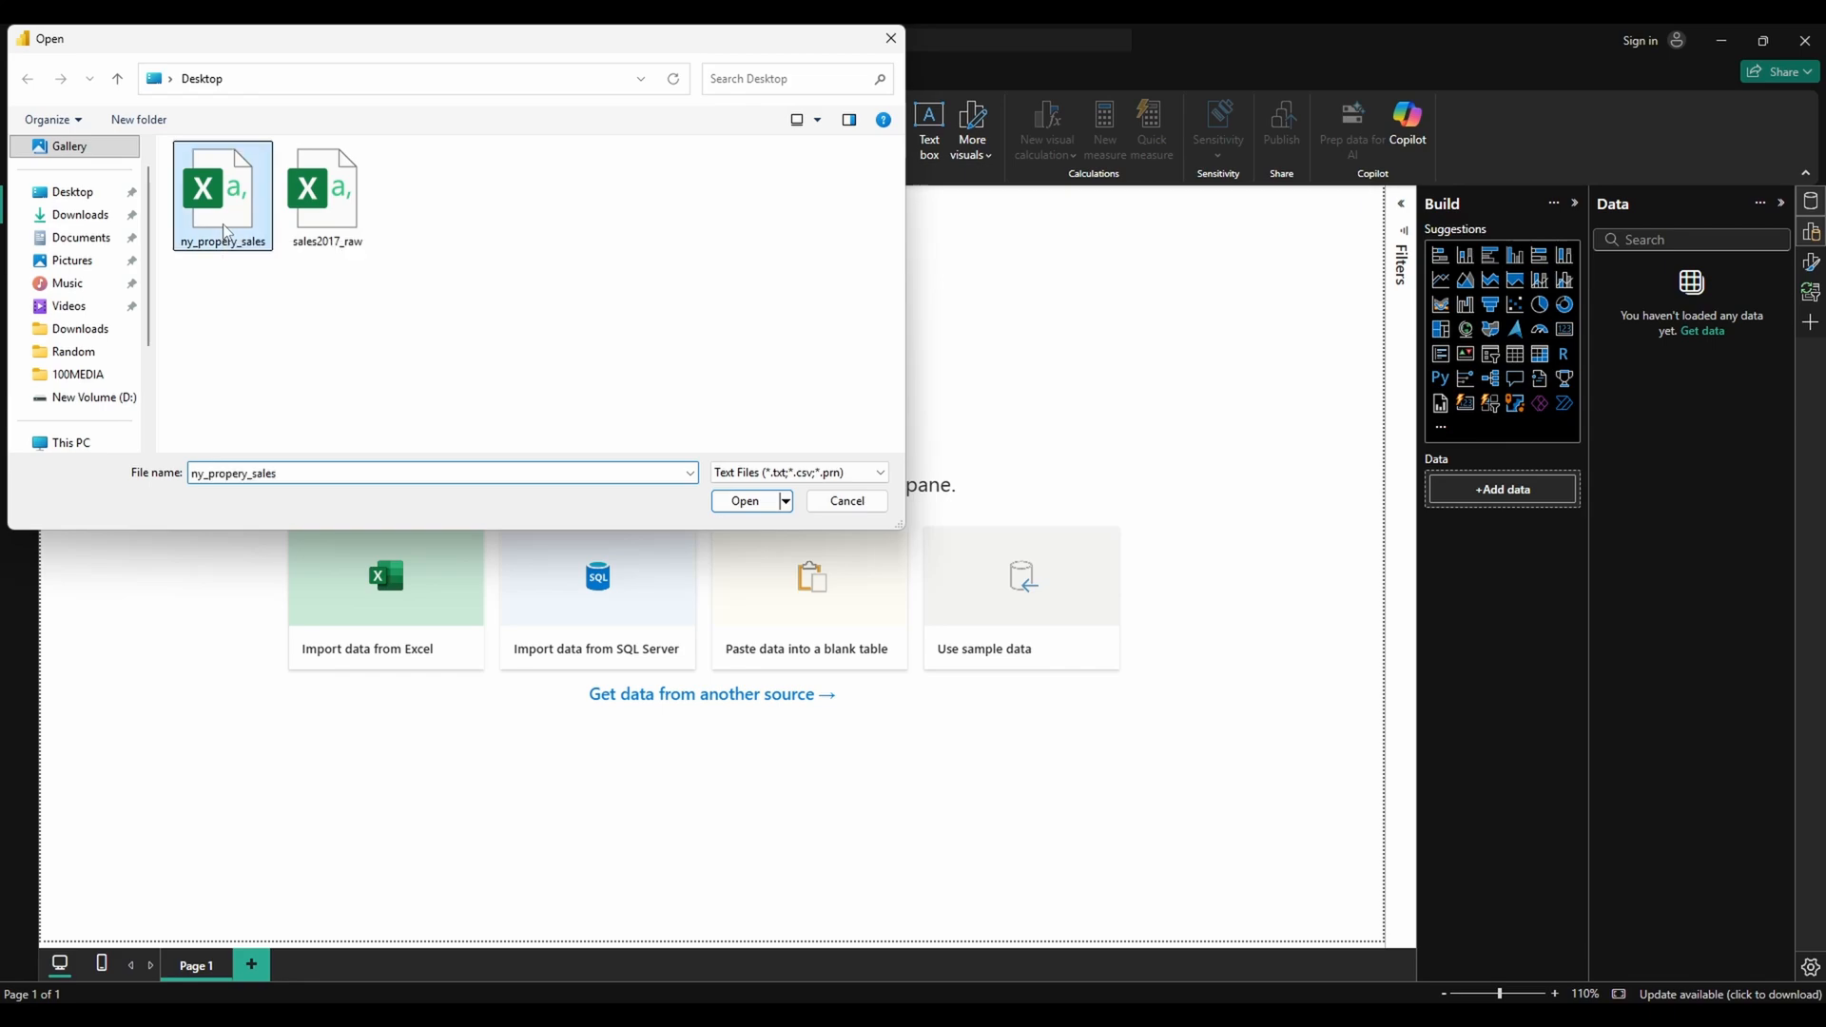
click(752, 504)
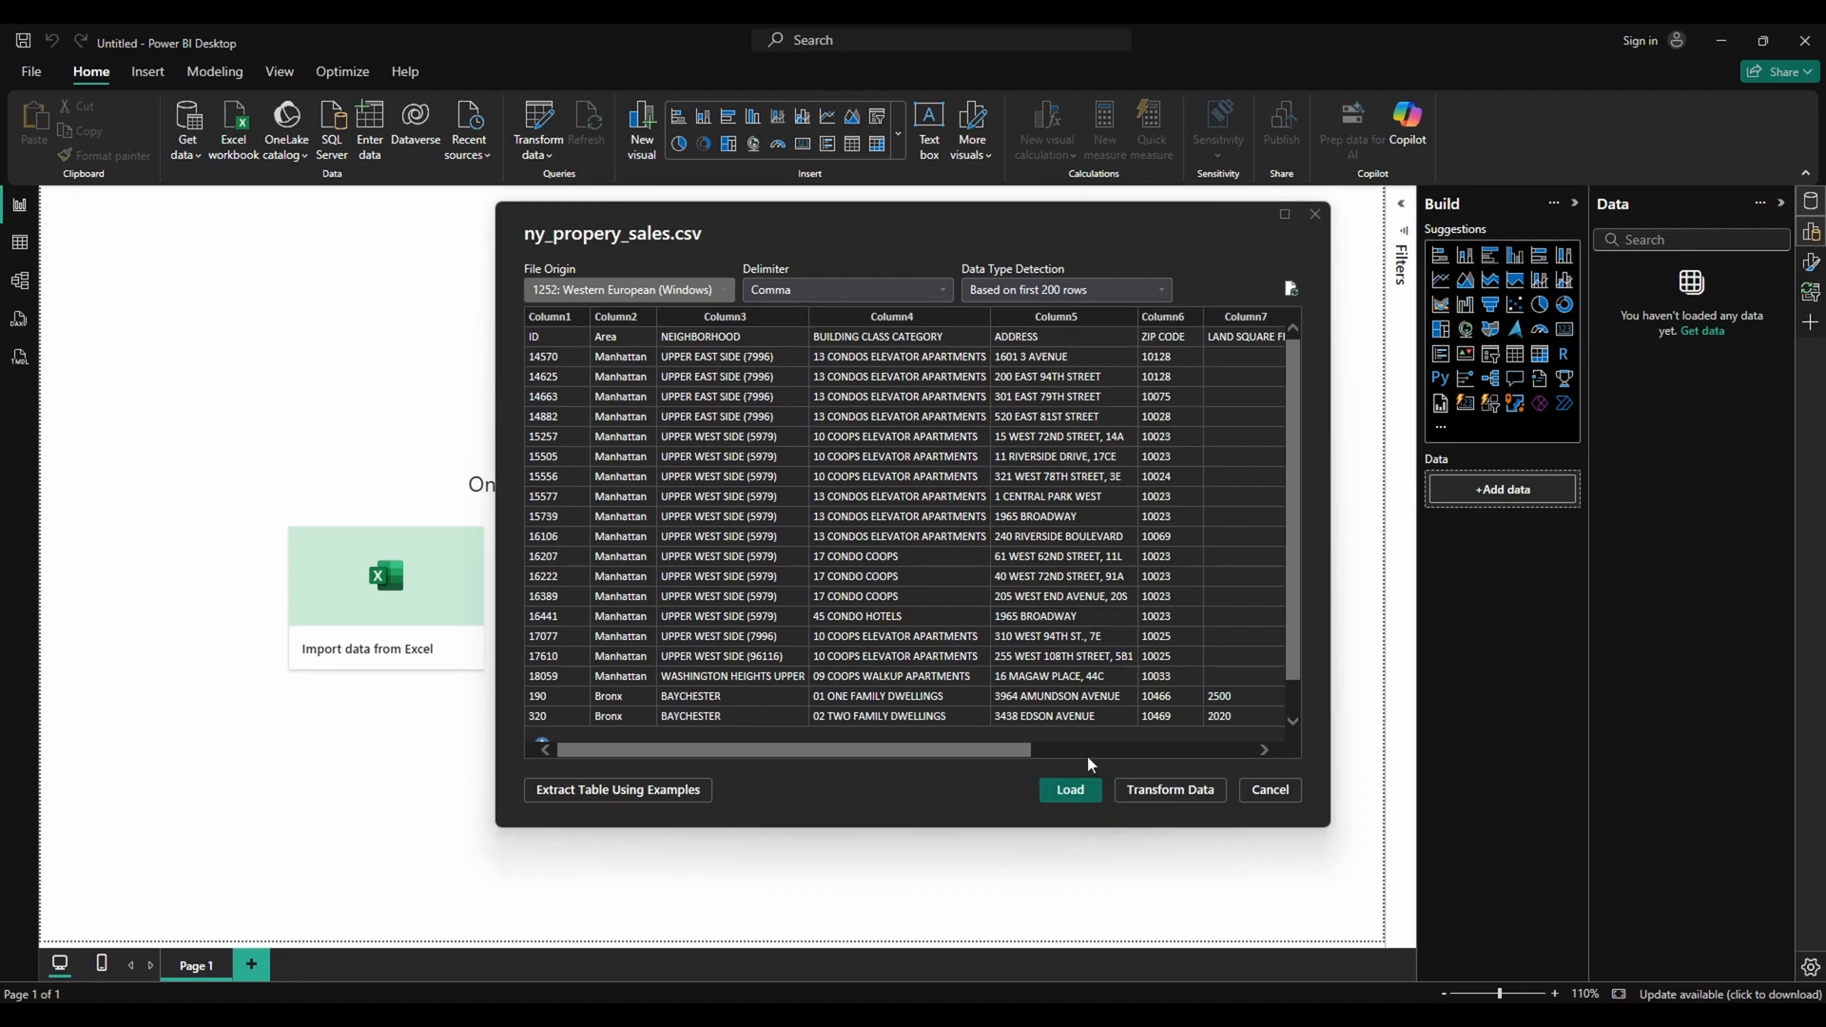
click(1157, 794)
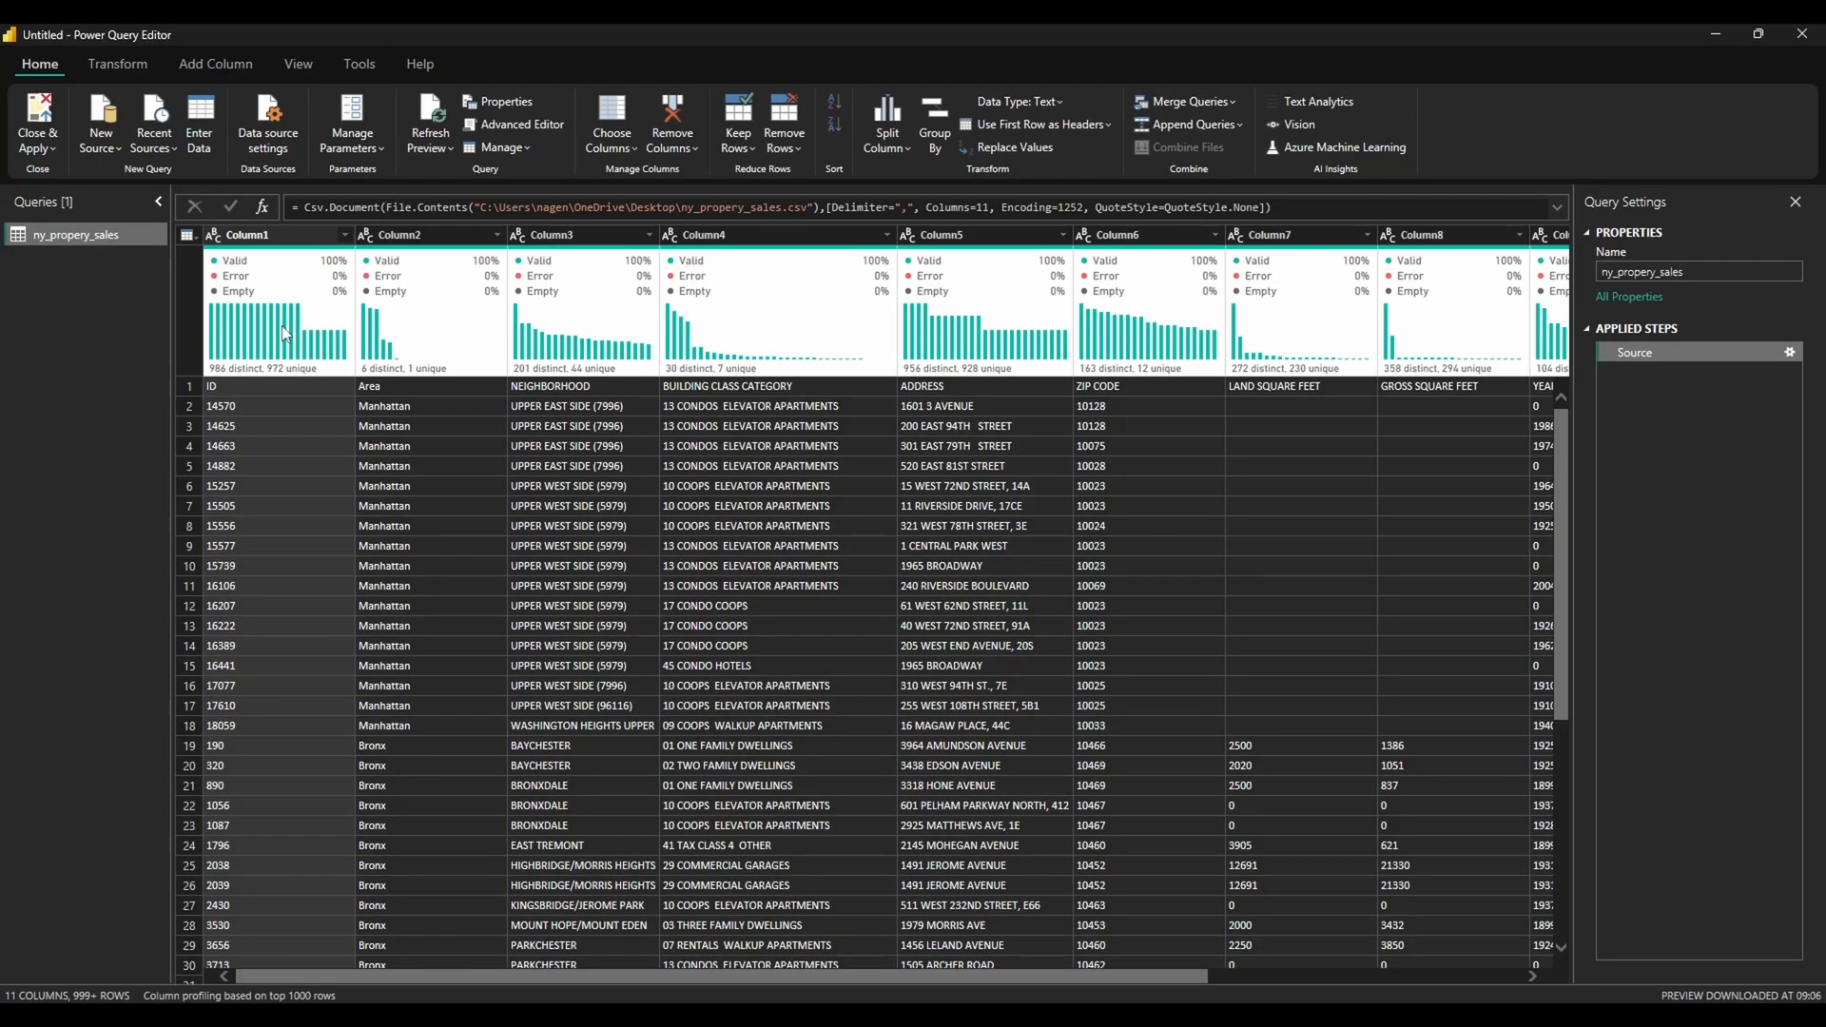
Promote the first row of the ny_propery_sales query to column headers and select the Area column
click(1020, 125)
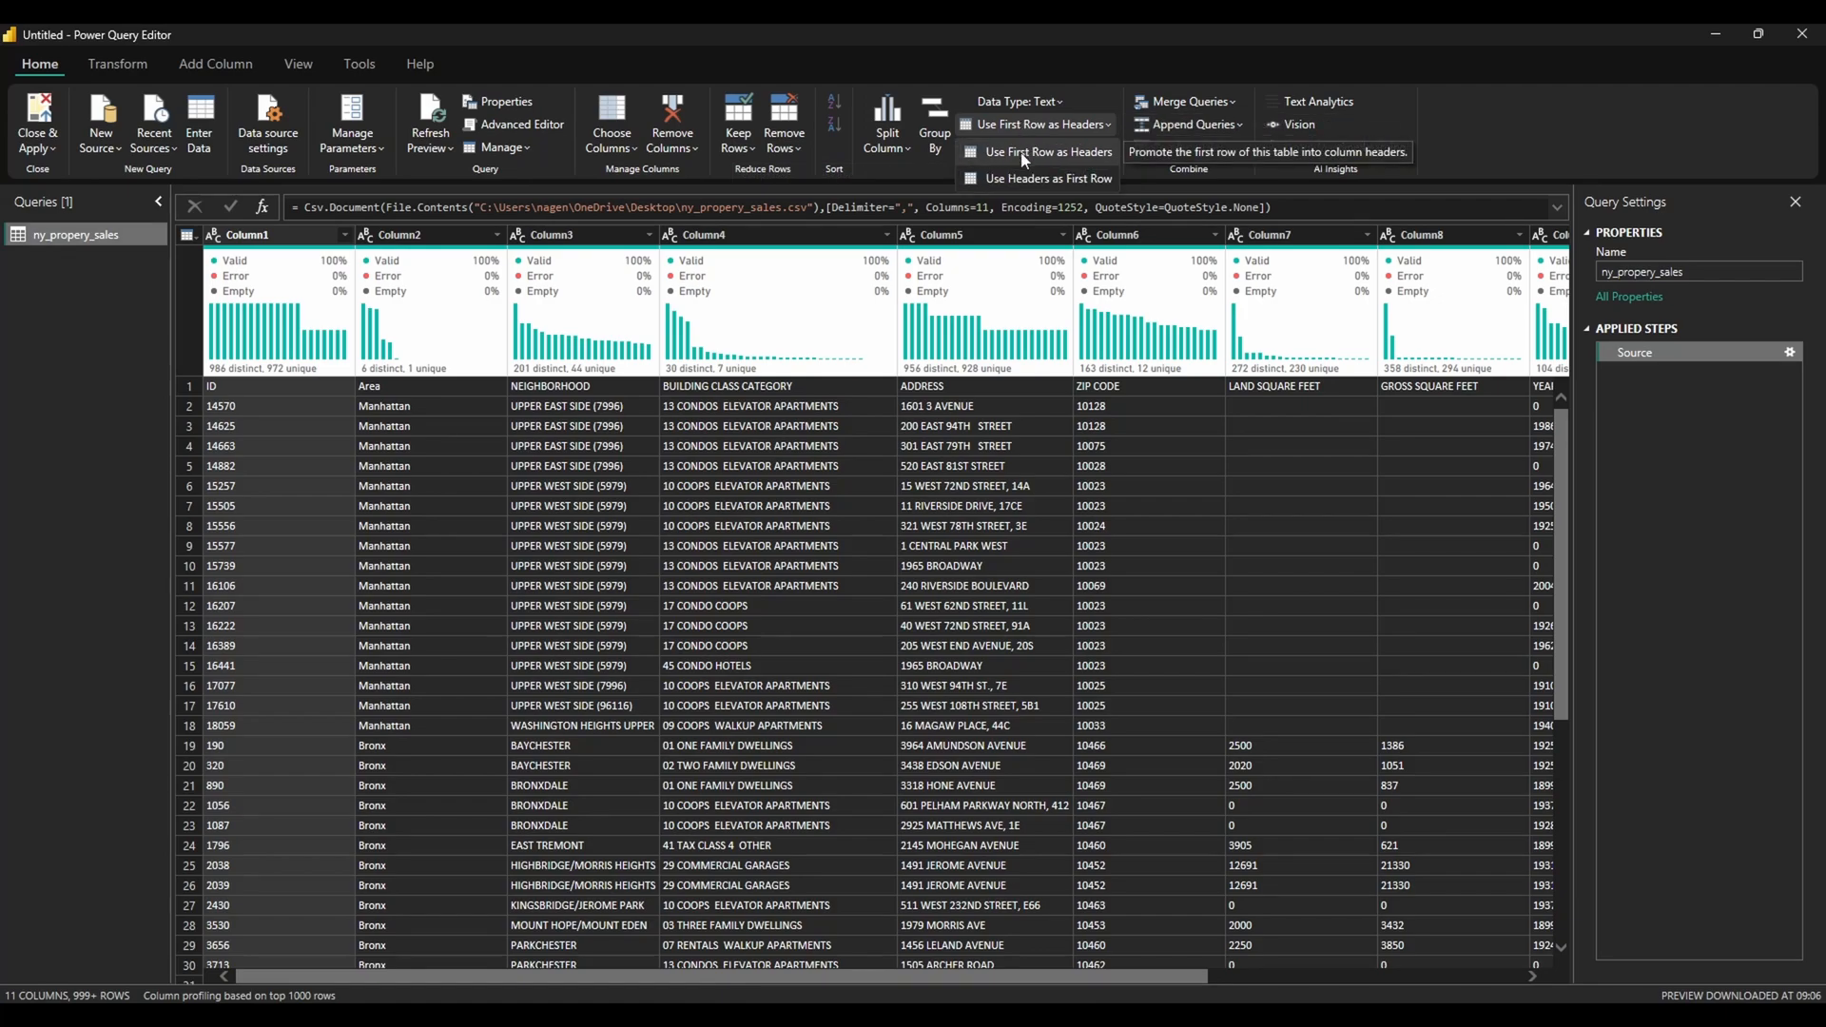
click(1024, 154)
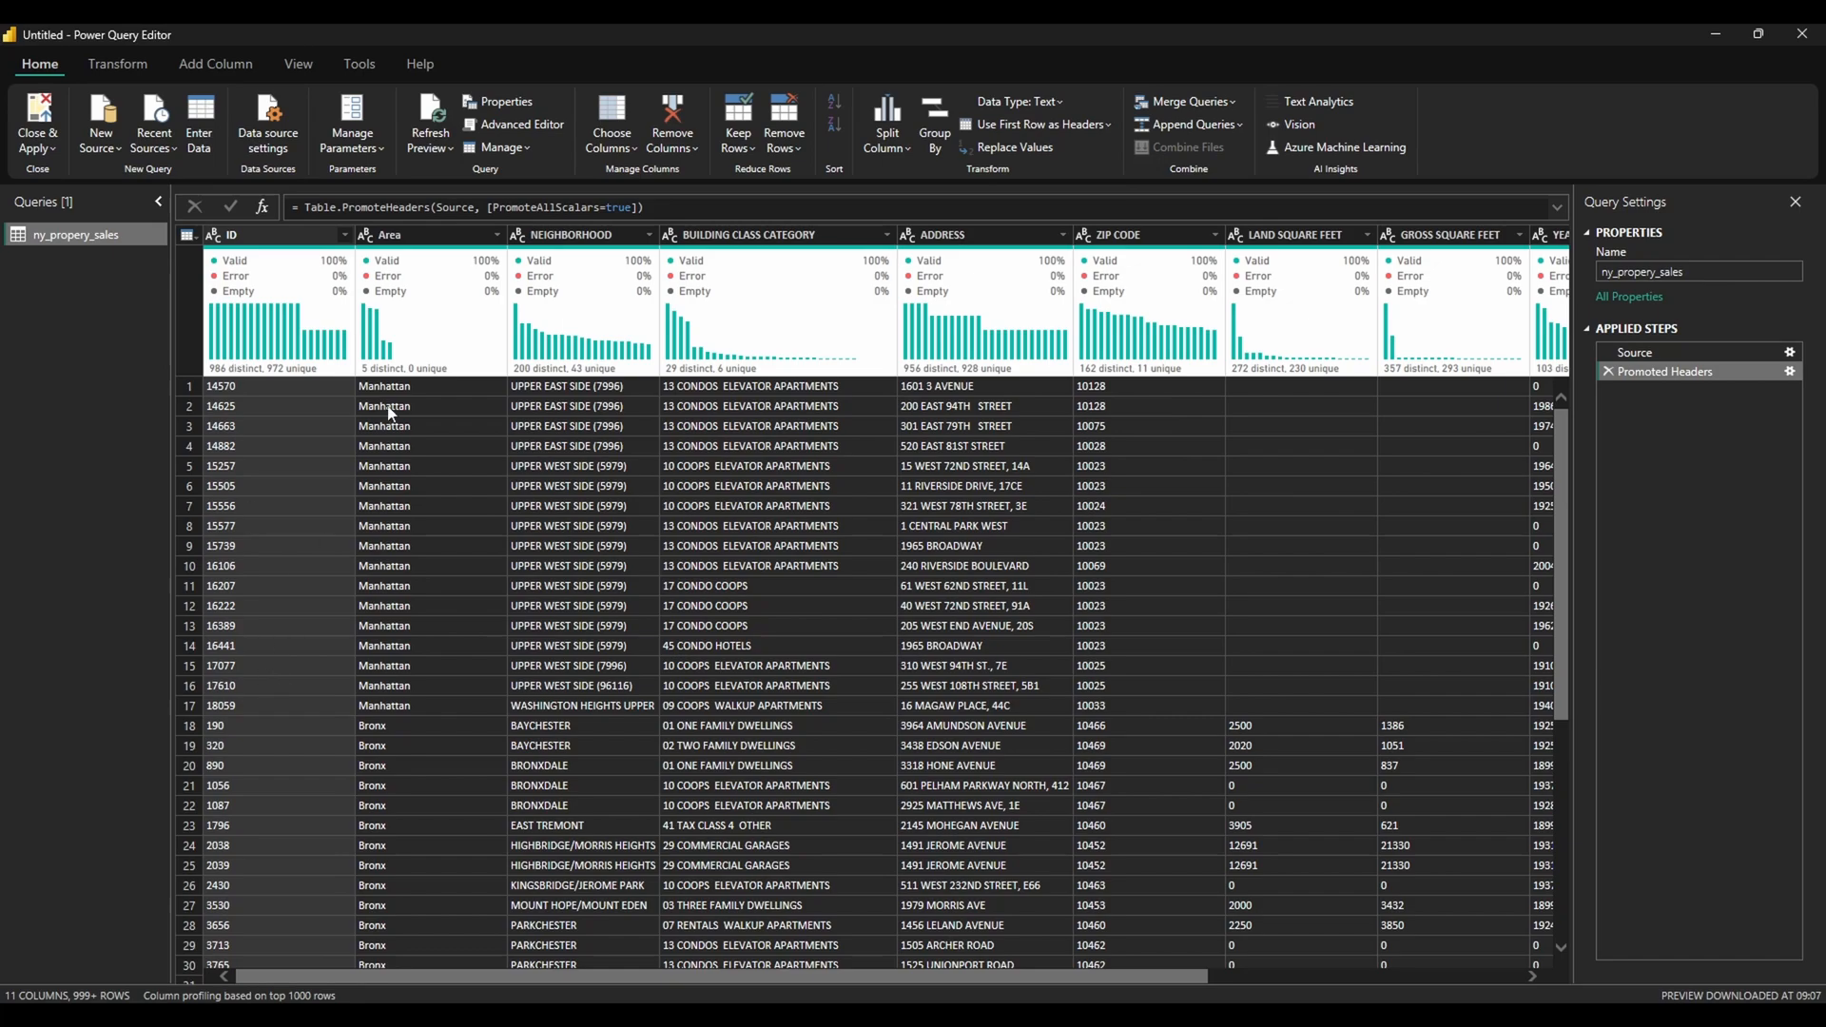
click(419, 237)
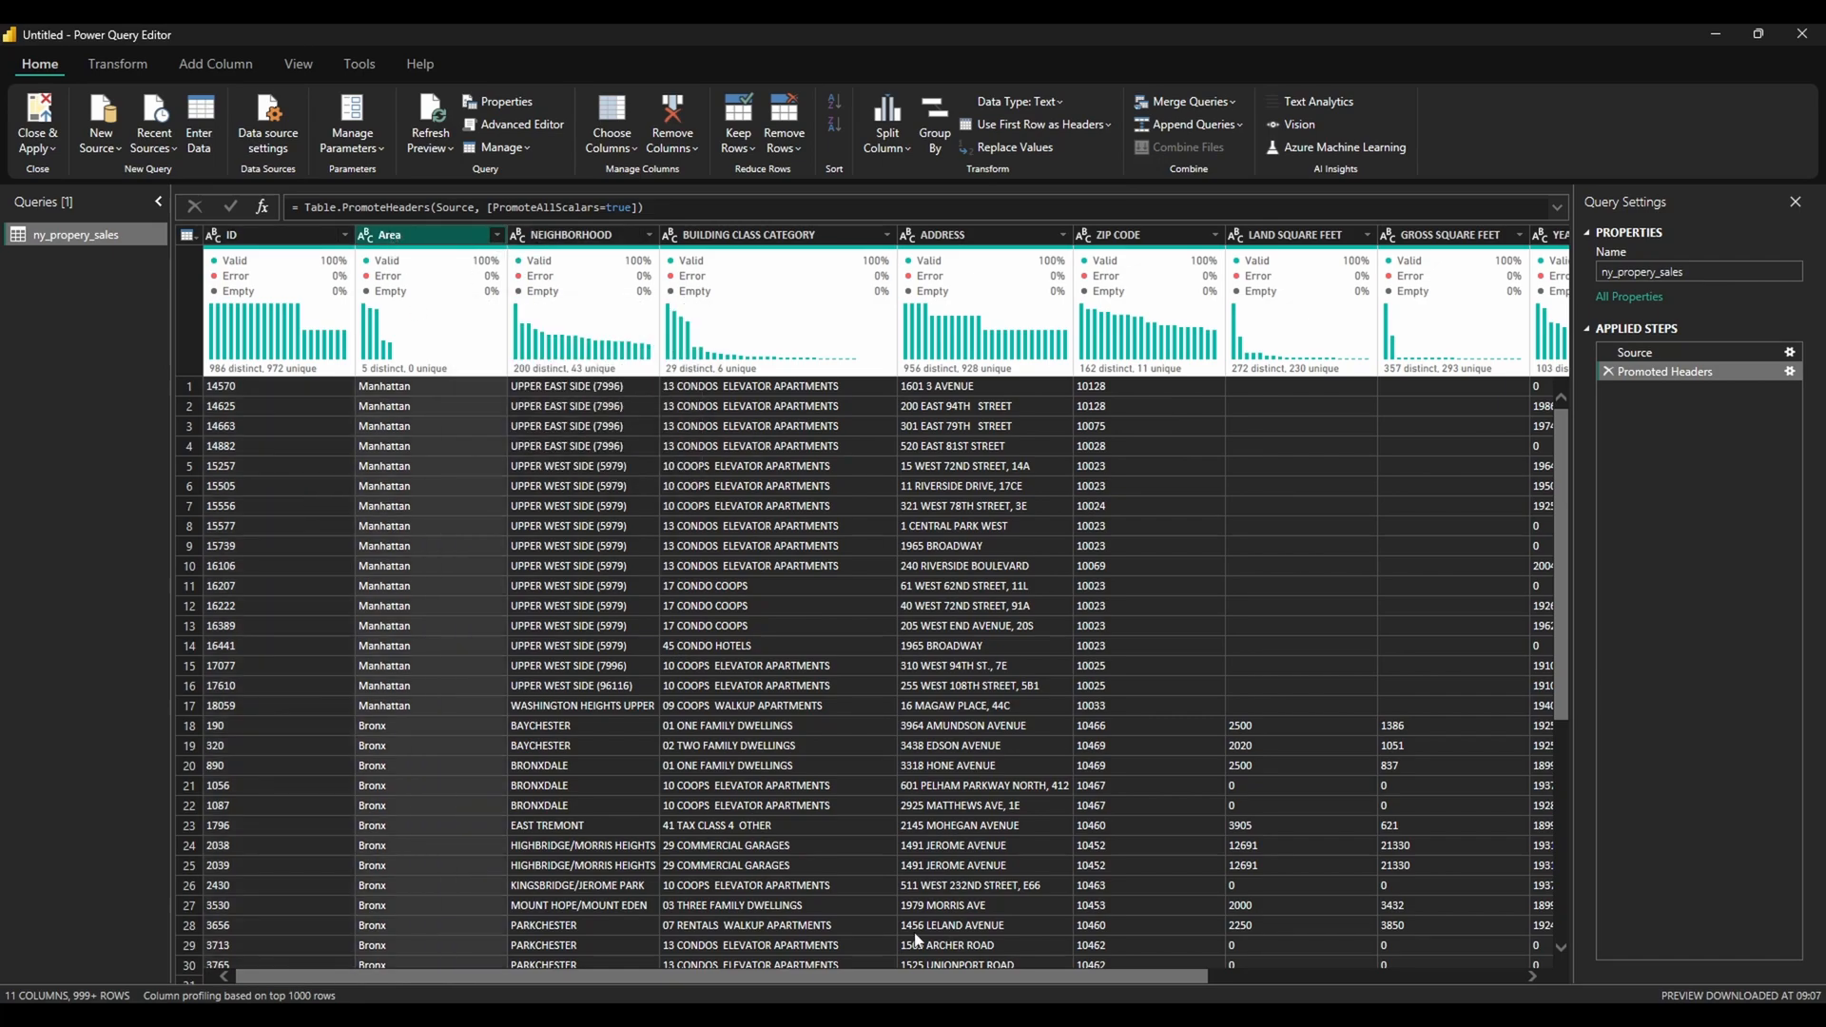
Change the data type of the LAND SQUARE FEET and GROSS SQUARE FEET columns to Decimal Number
drag(924, 978, 1159, 997)
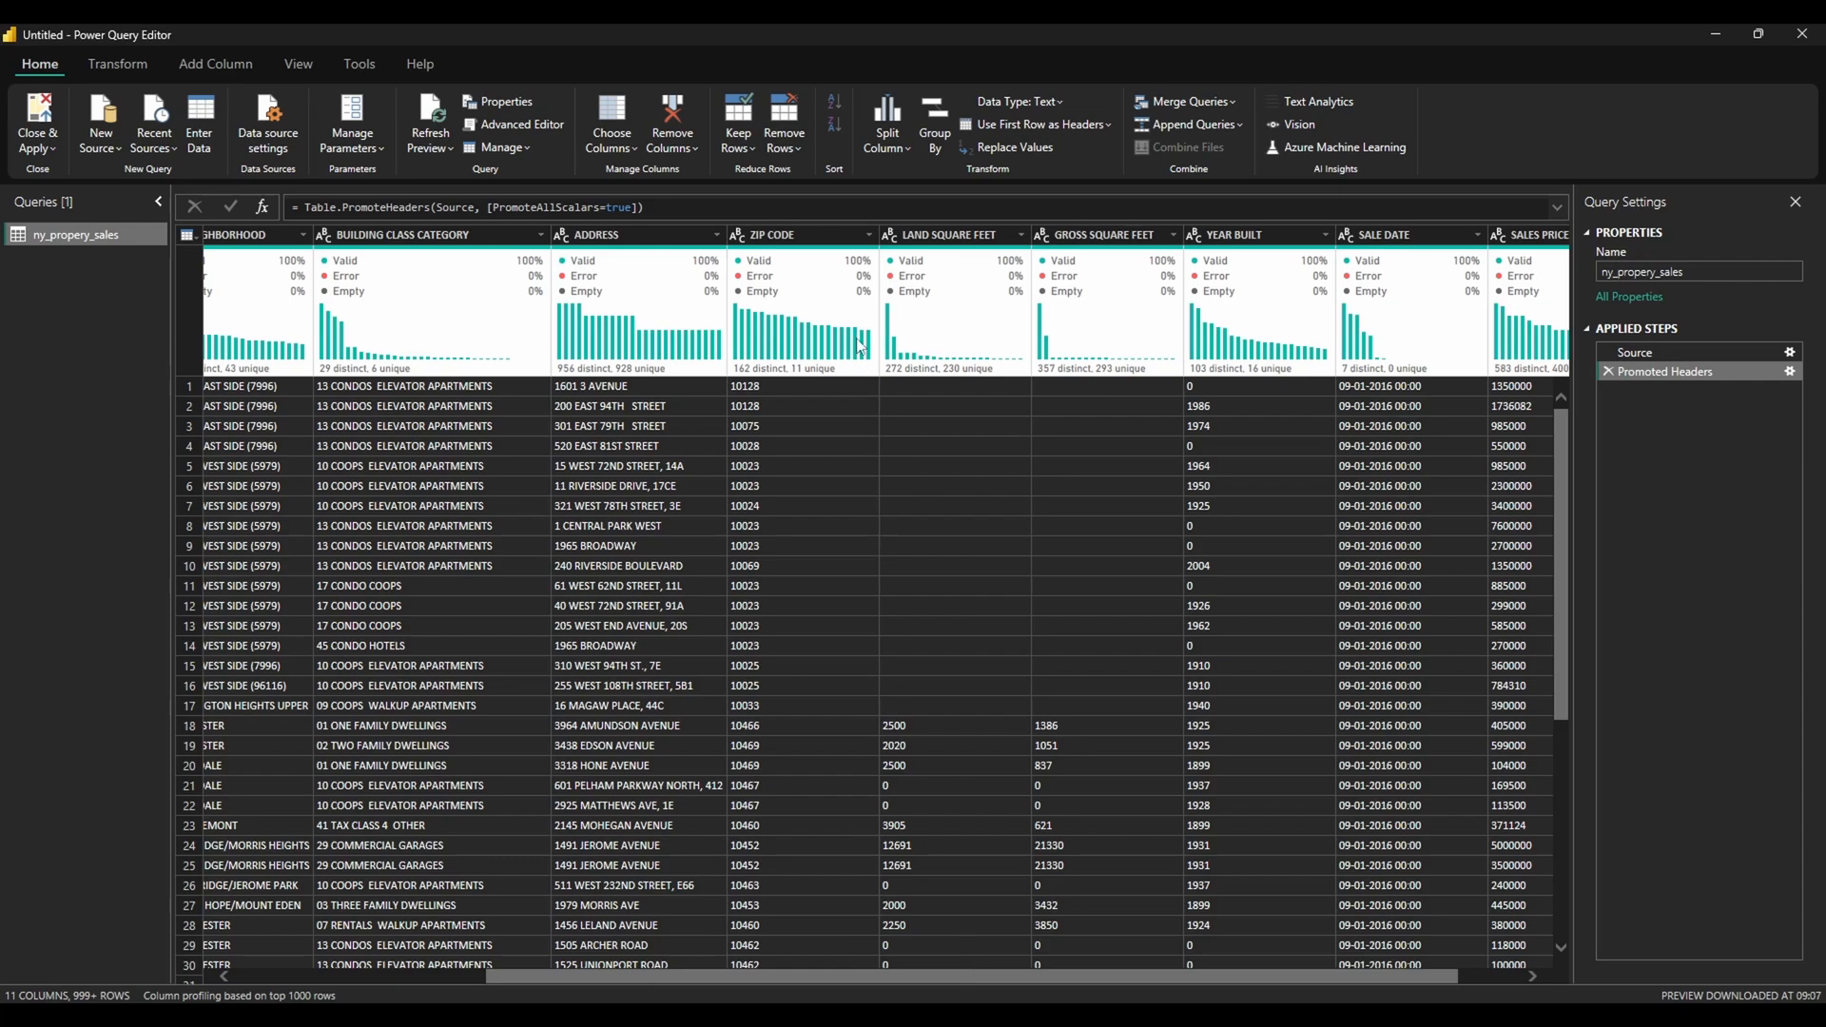
click(889, 235)
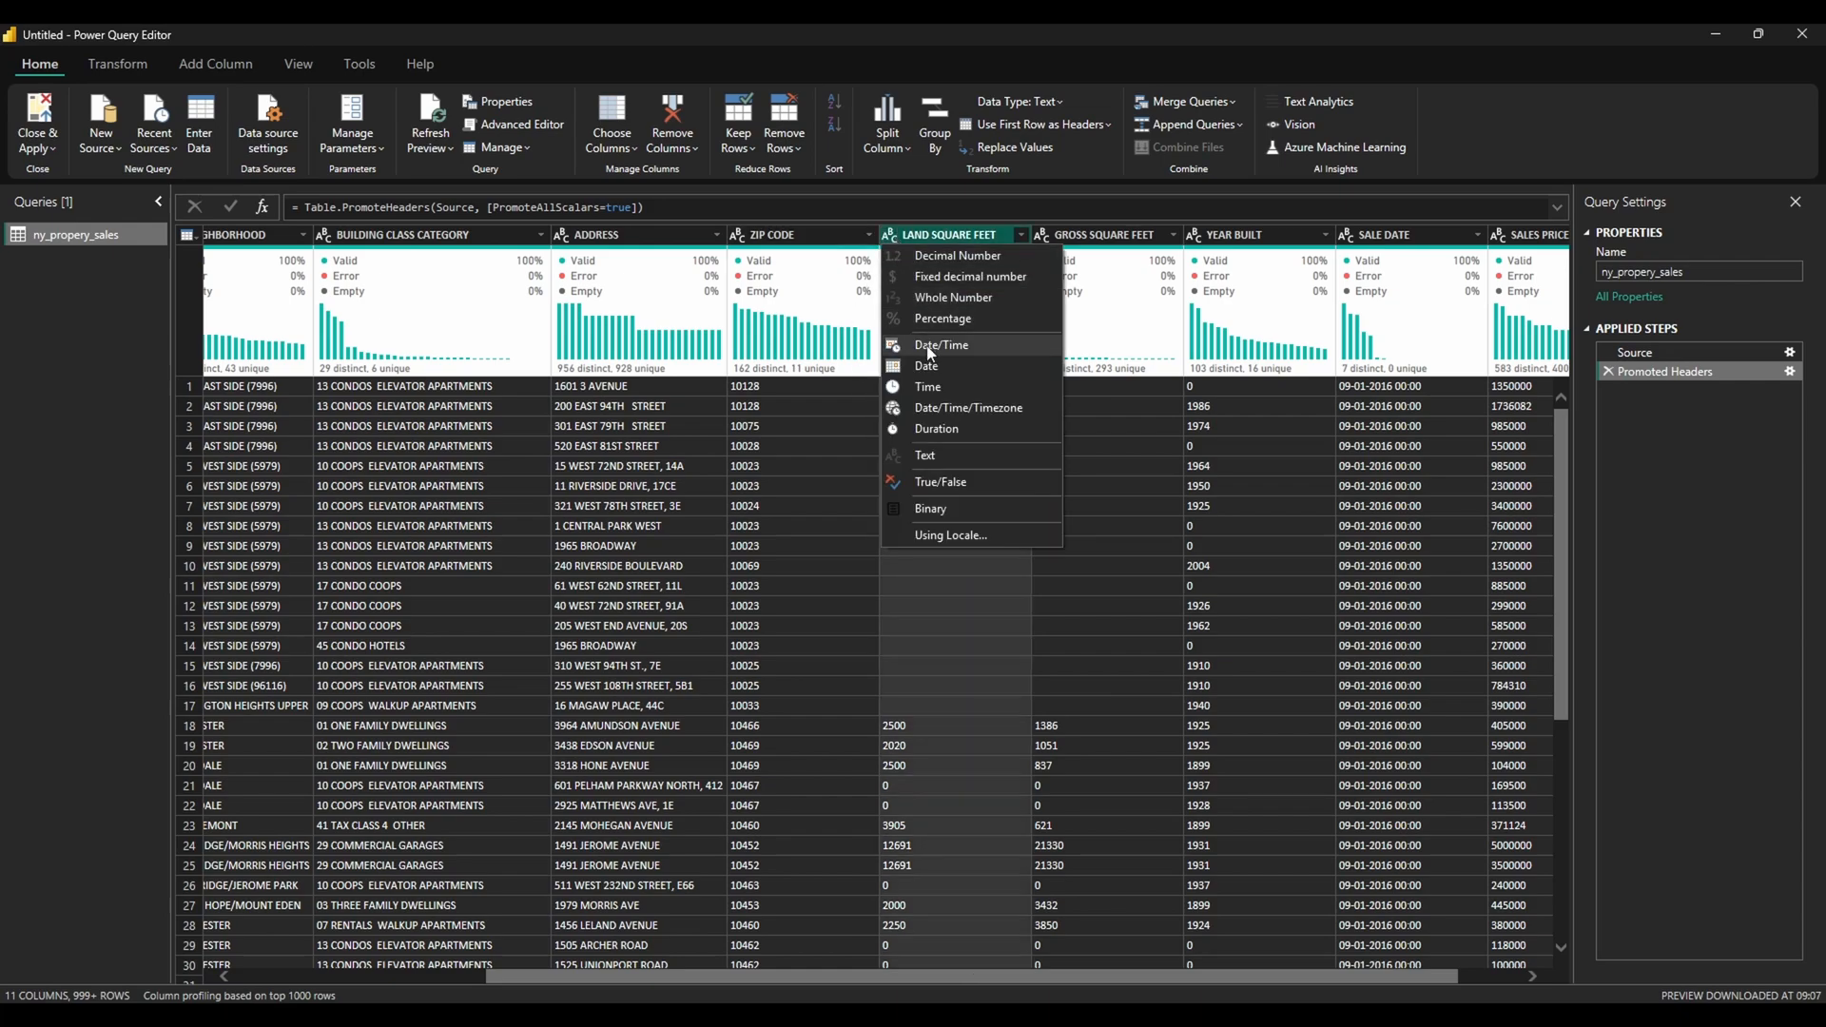
click(944, 262)
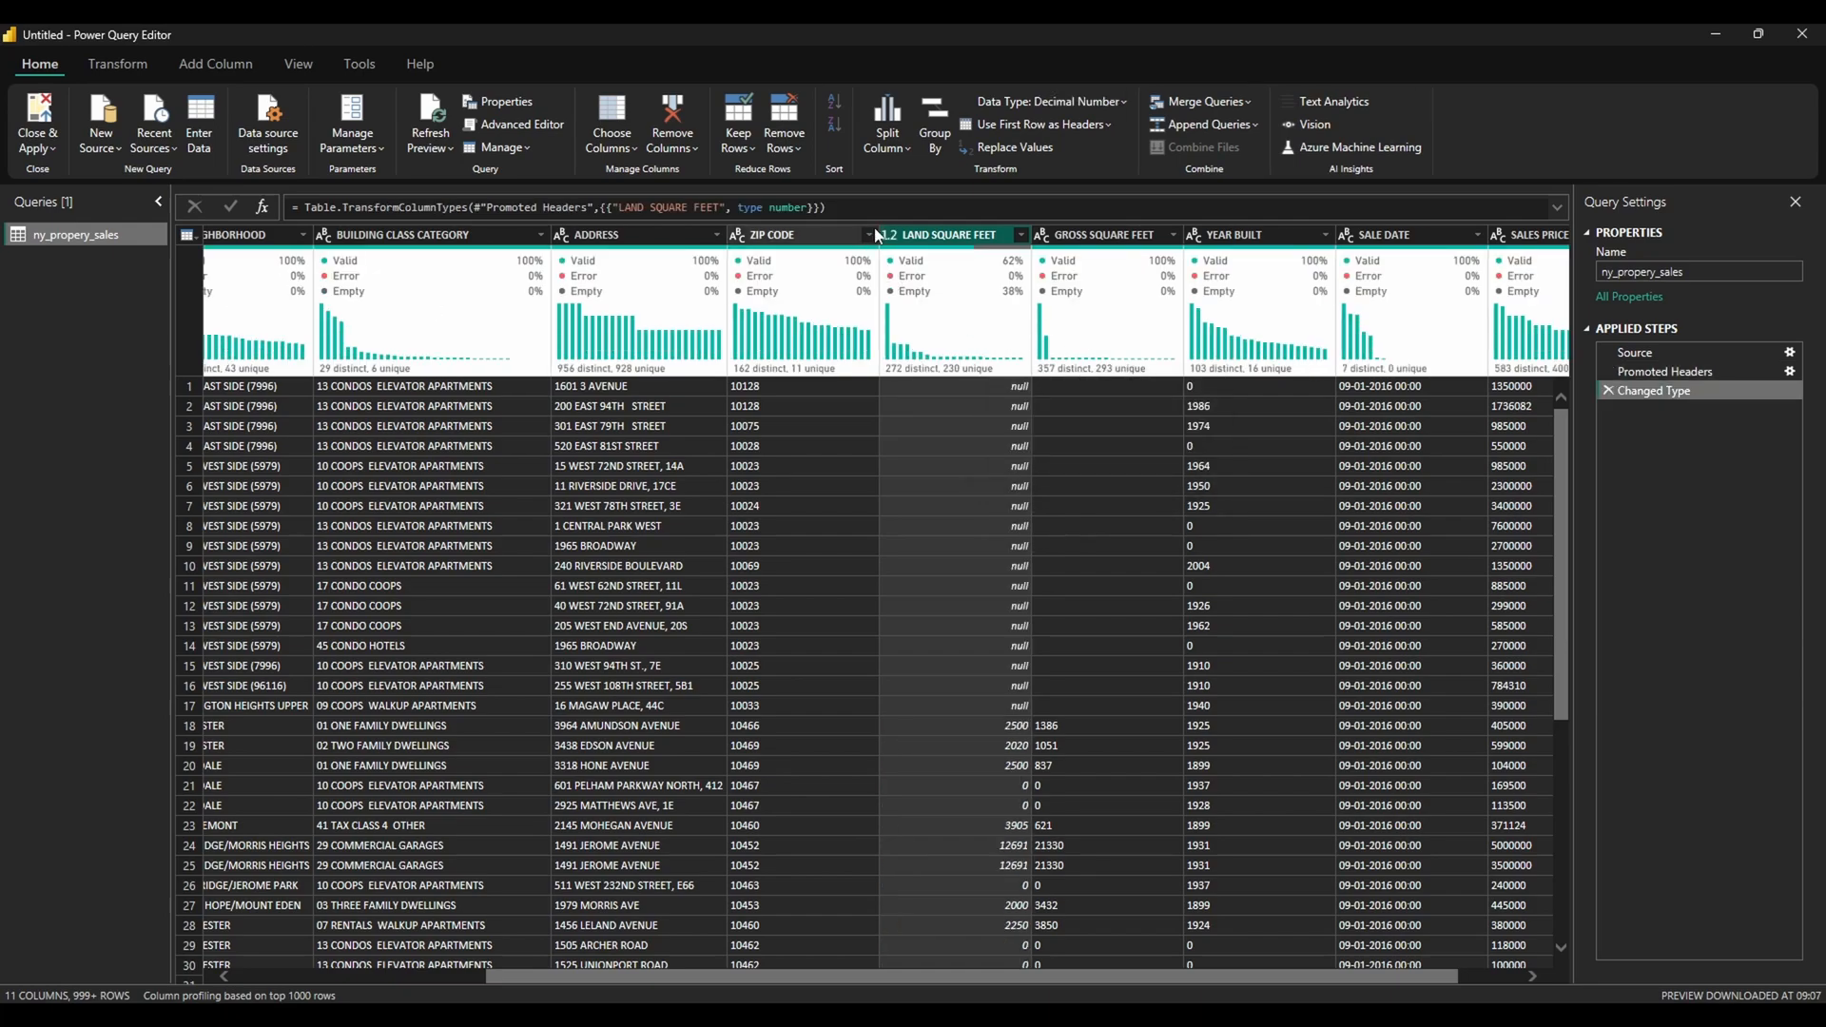
click(1052, 242)
click(1050, 239)
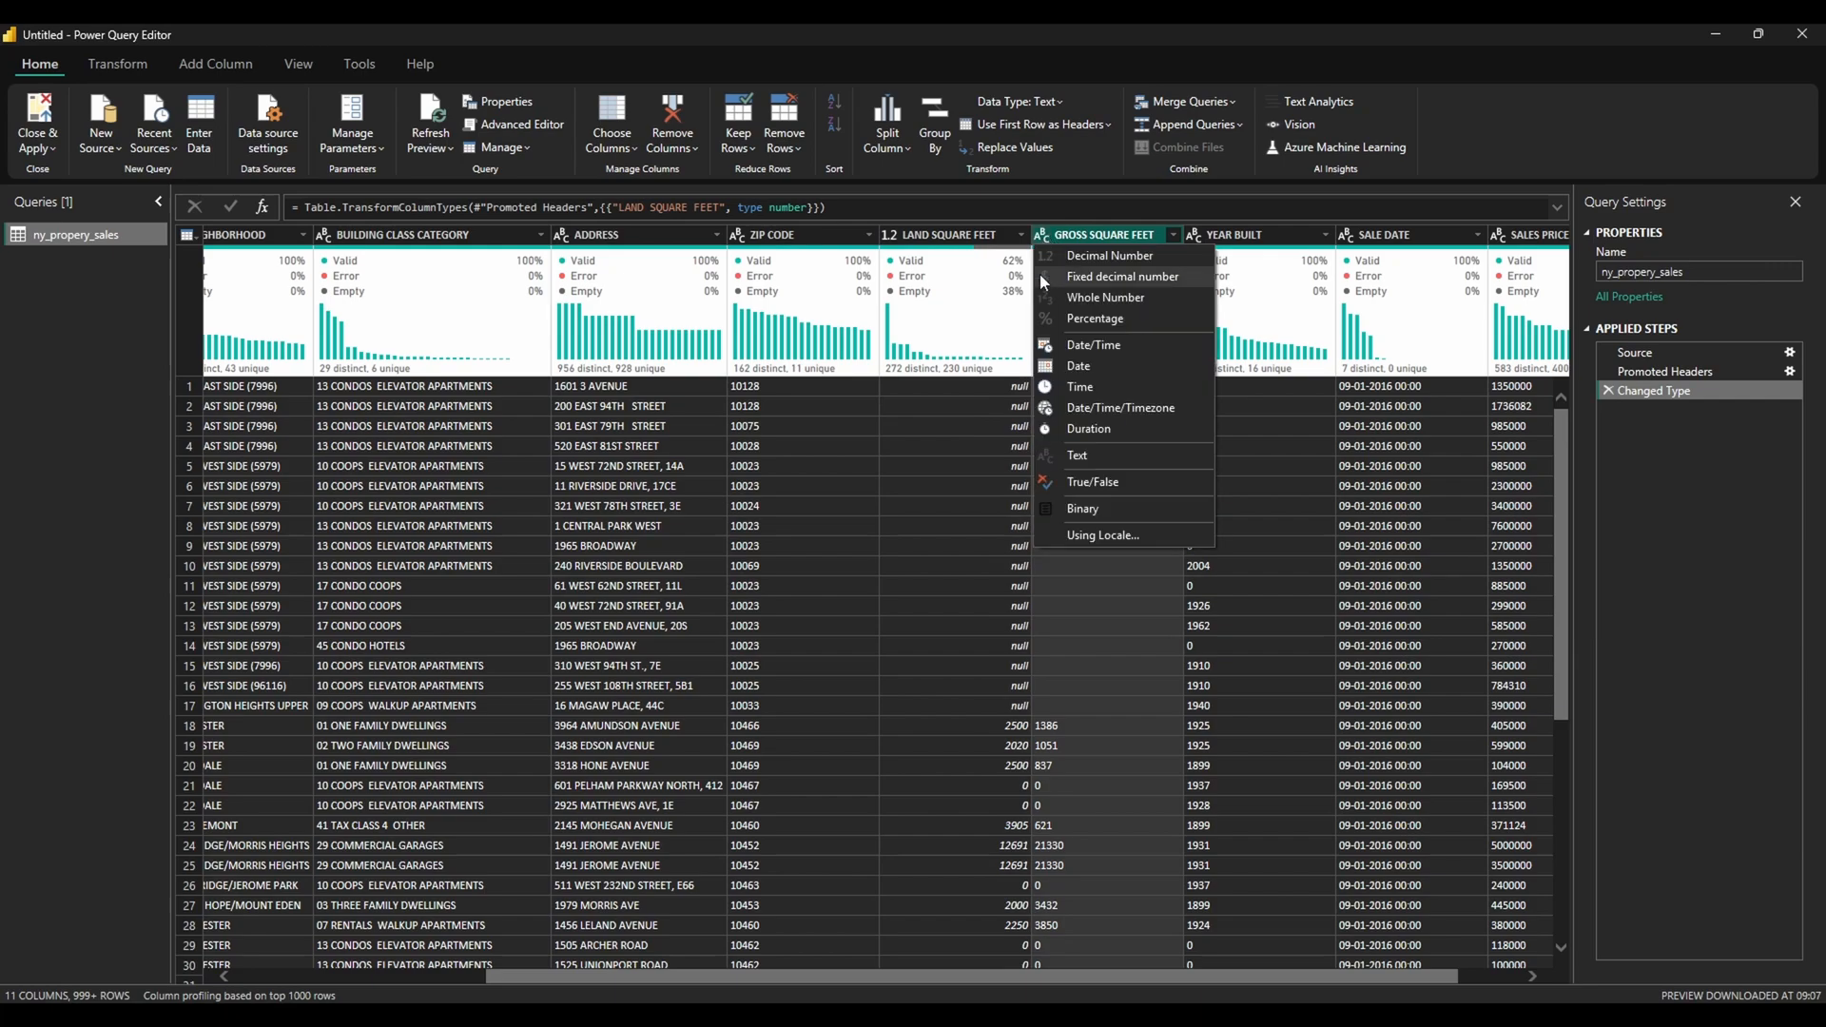
click(1080, 260)
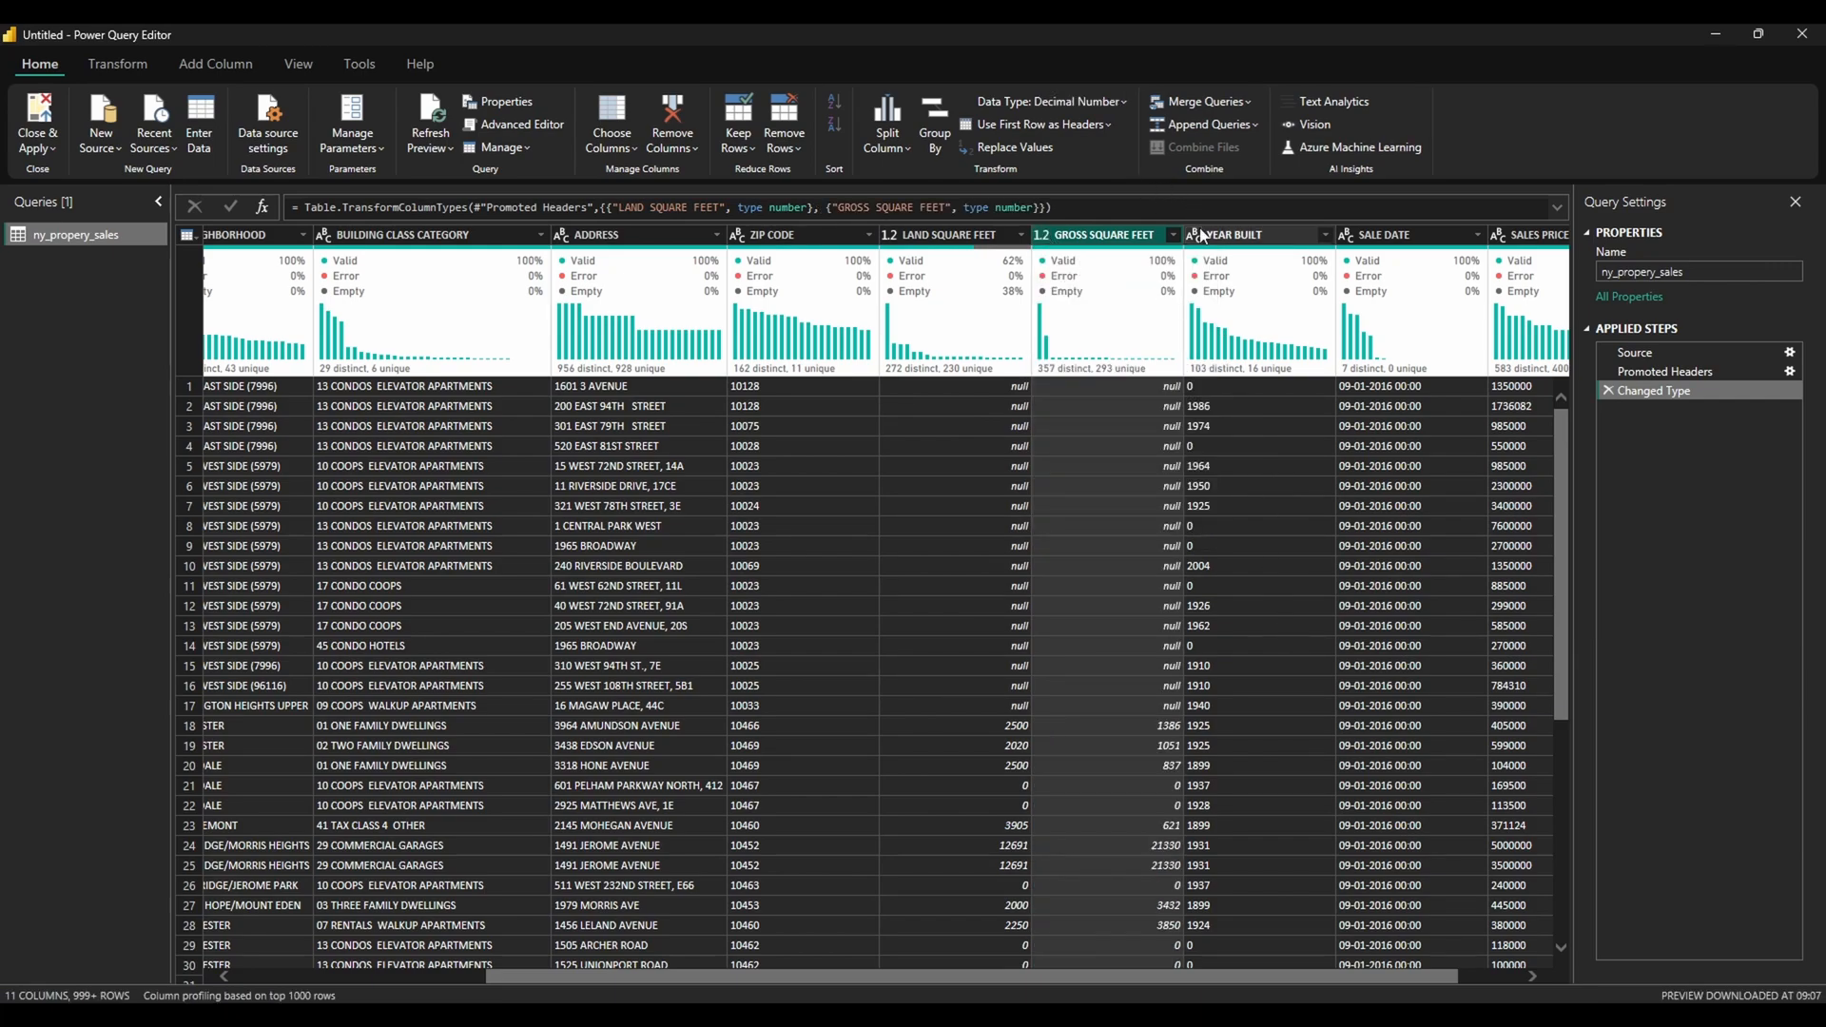
Change the data type of the YEAR BUILT column to Date
right_click(1223, 238)
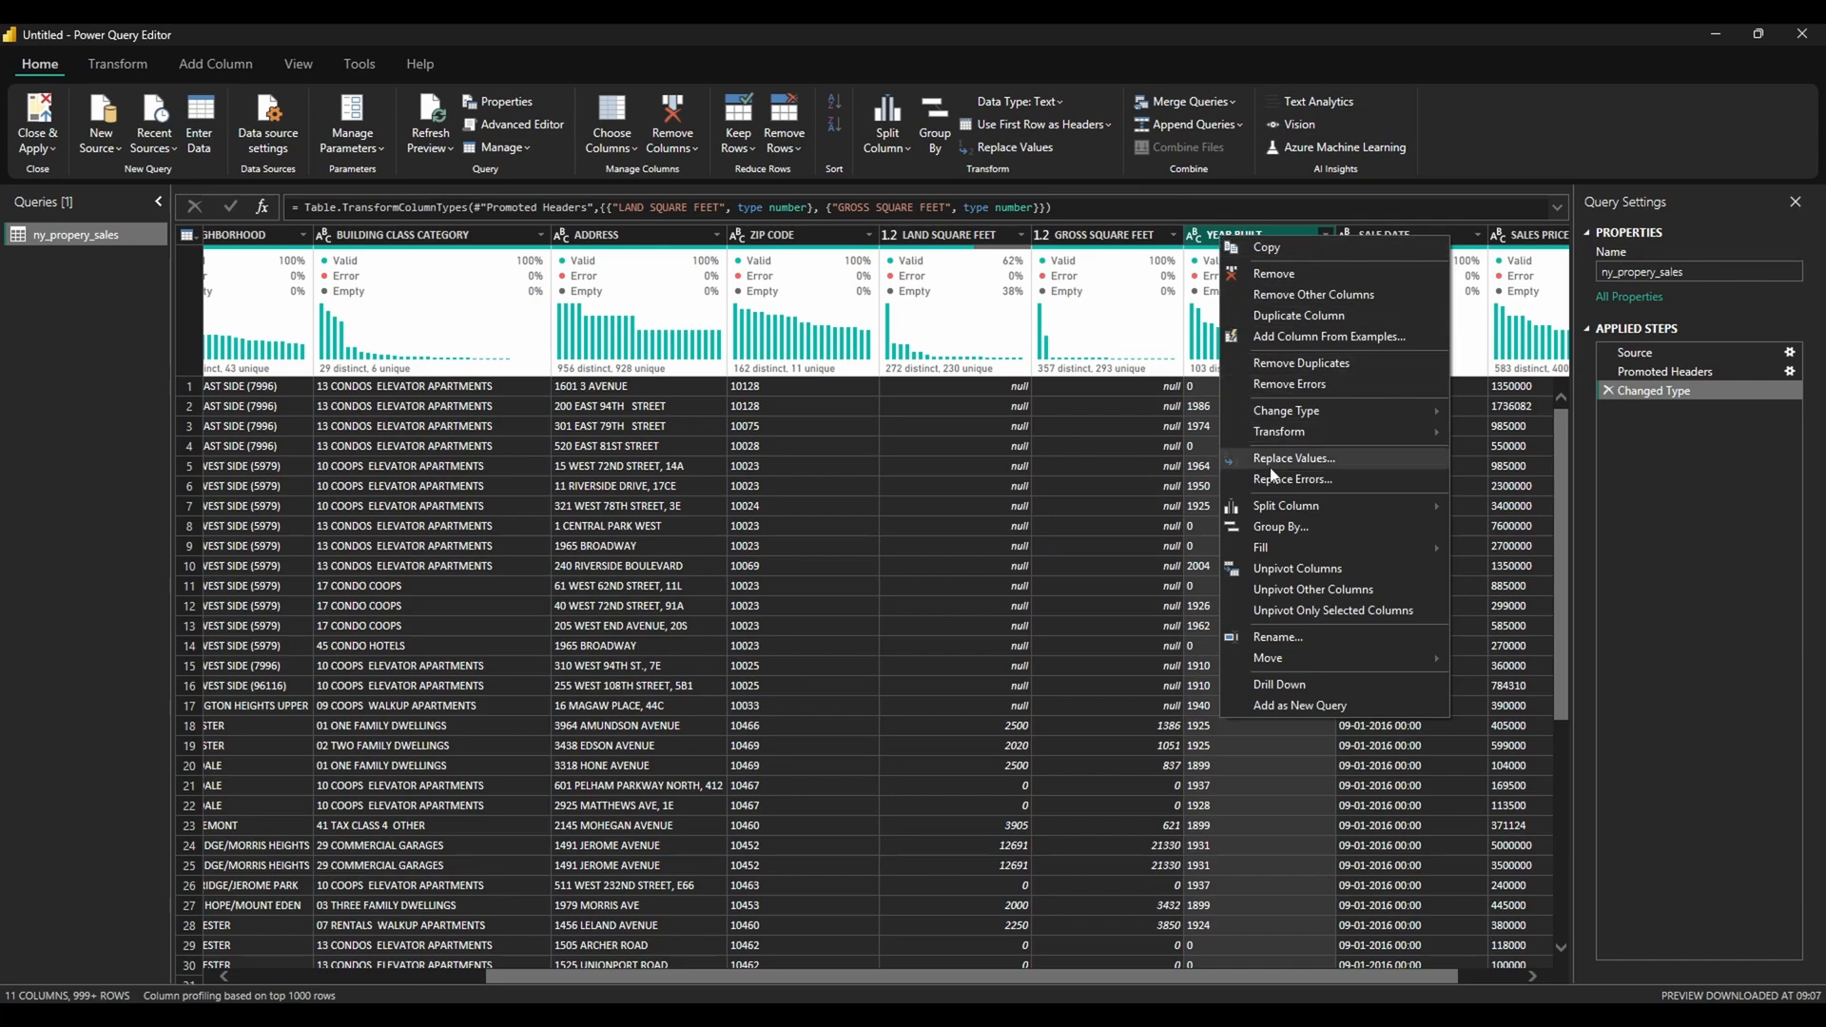
mouse_move(1313, 418)
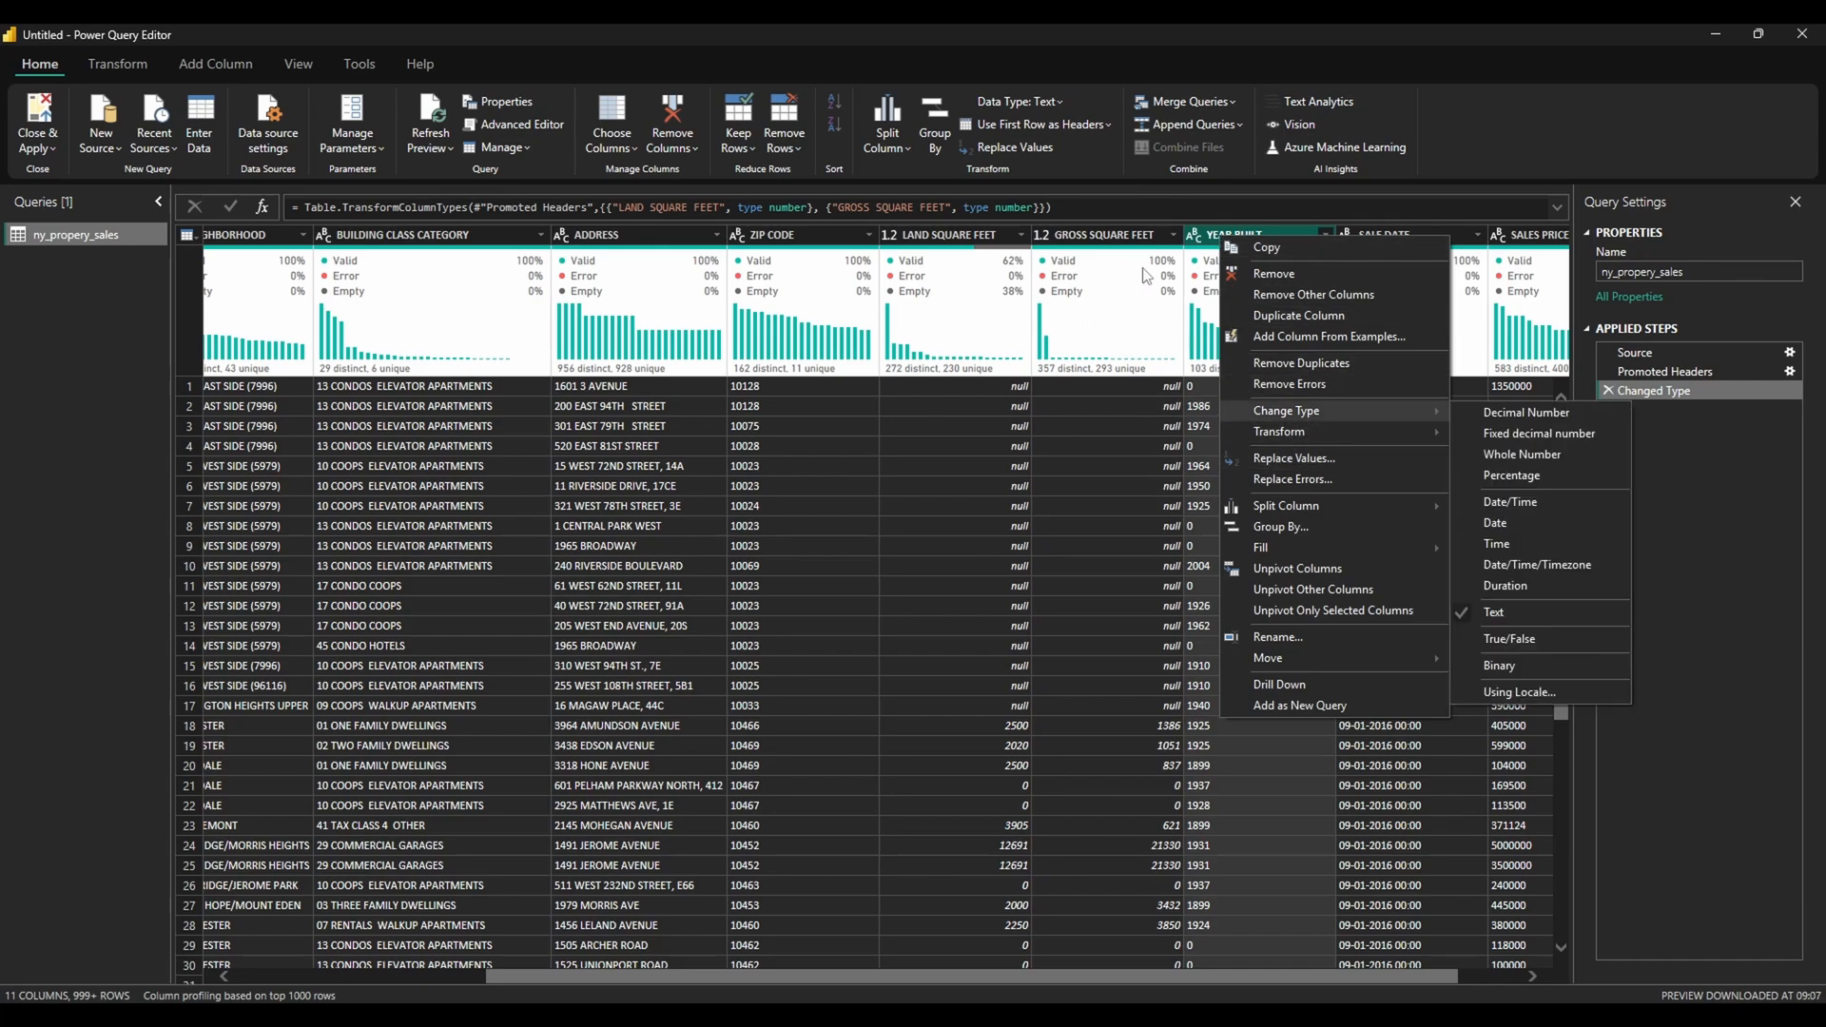
click(1208, 238)
right_click(1206, 237)
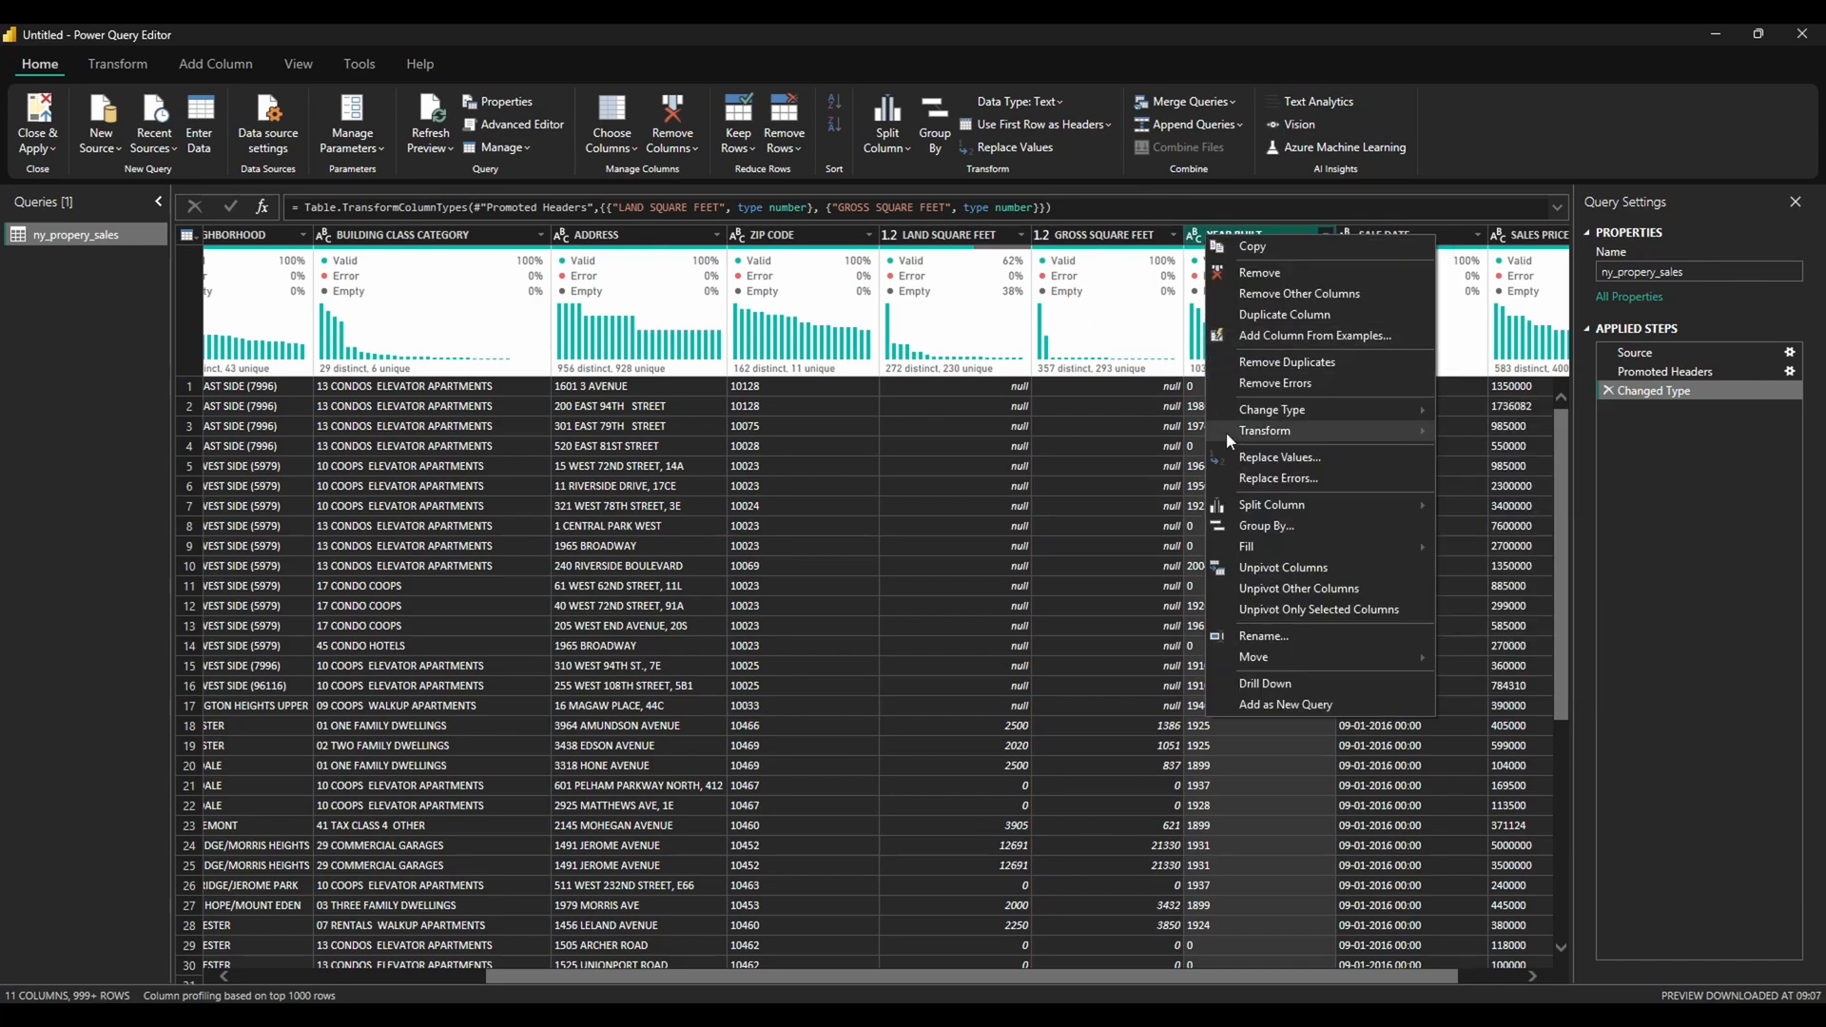
mouse_move(1228, 436)
mouse_move(1337, 409)
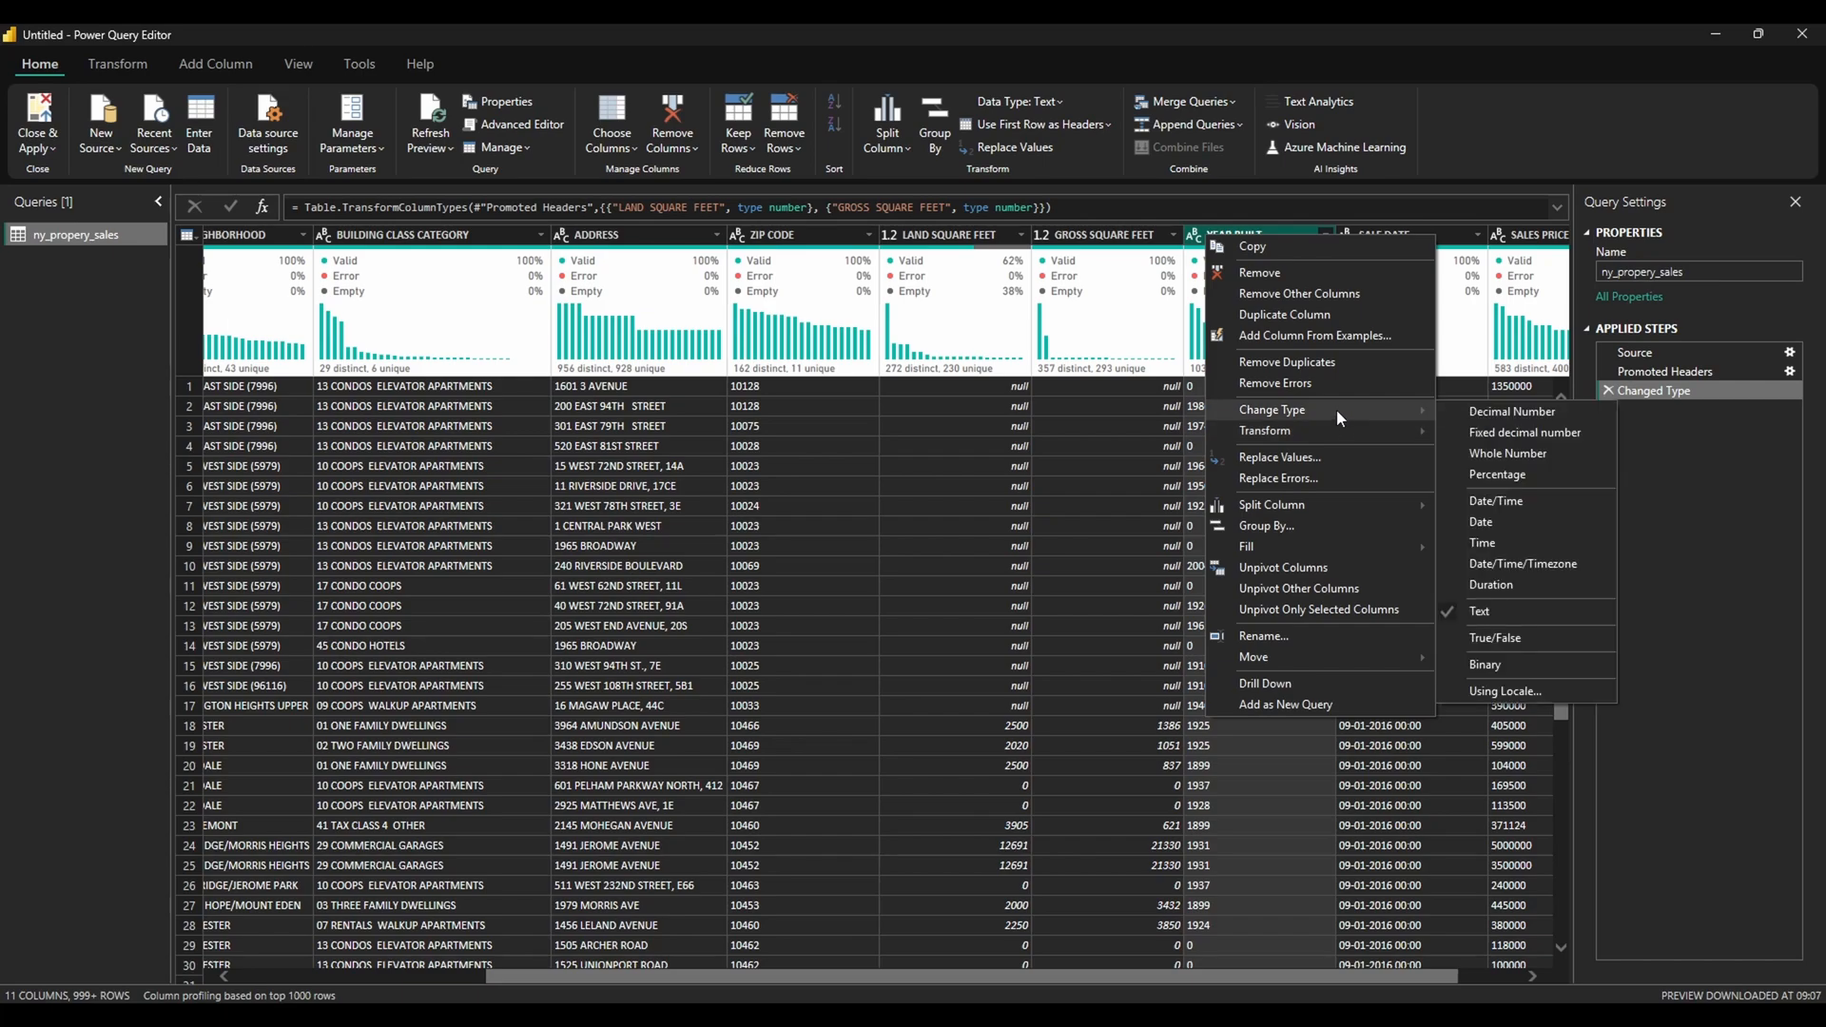
click(1482, 523)
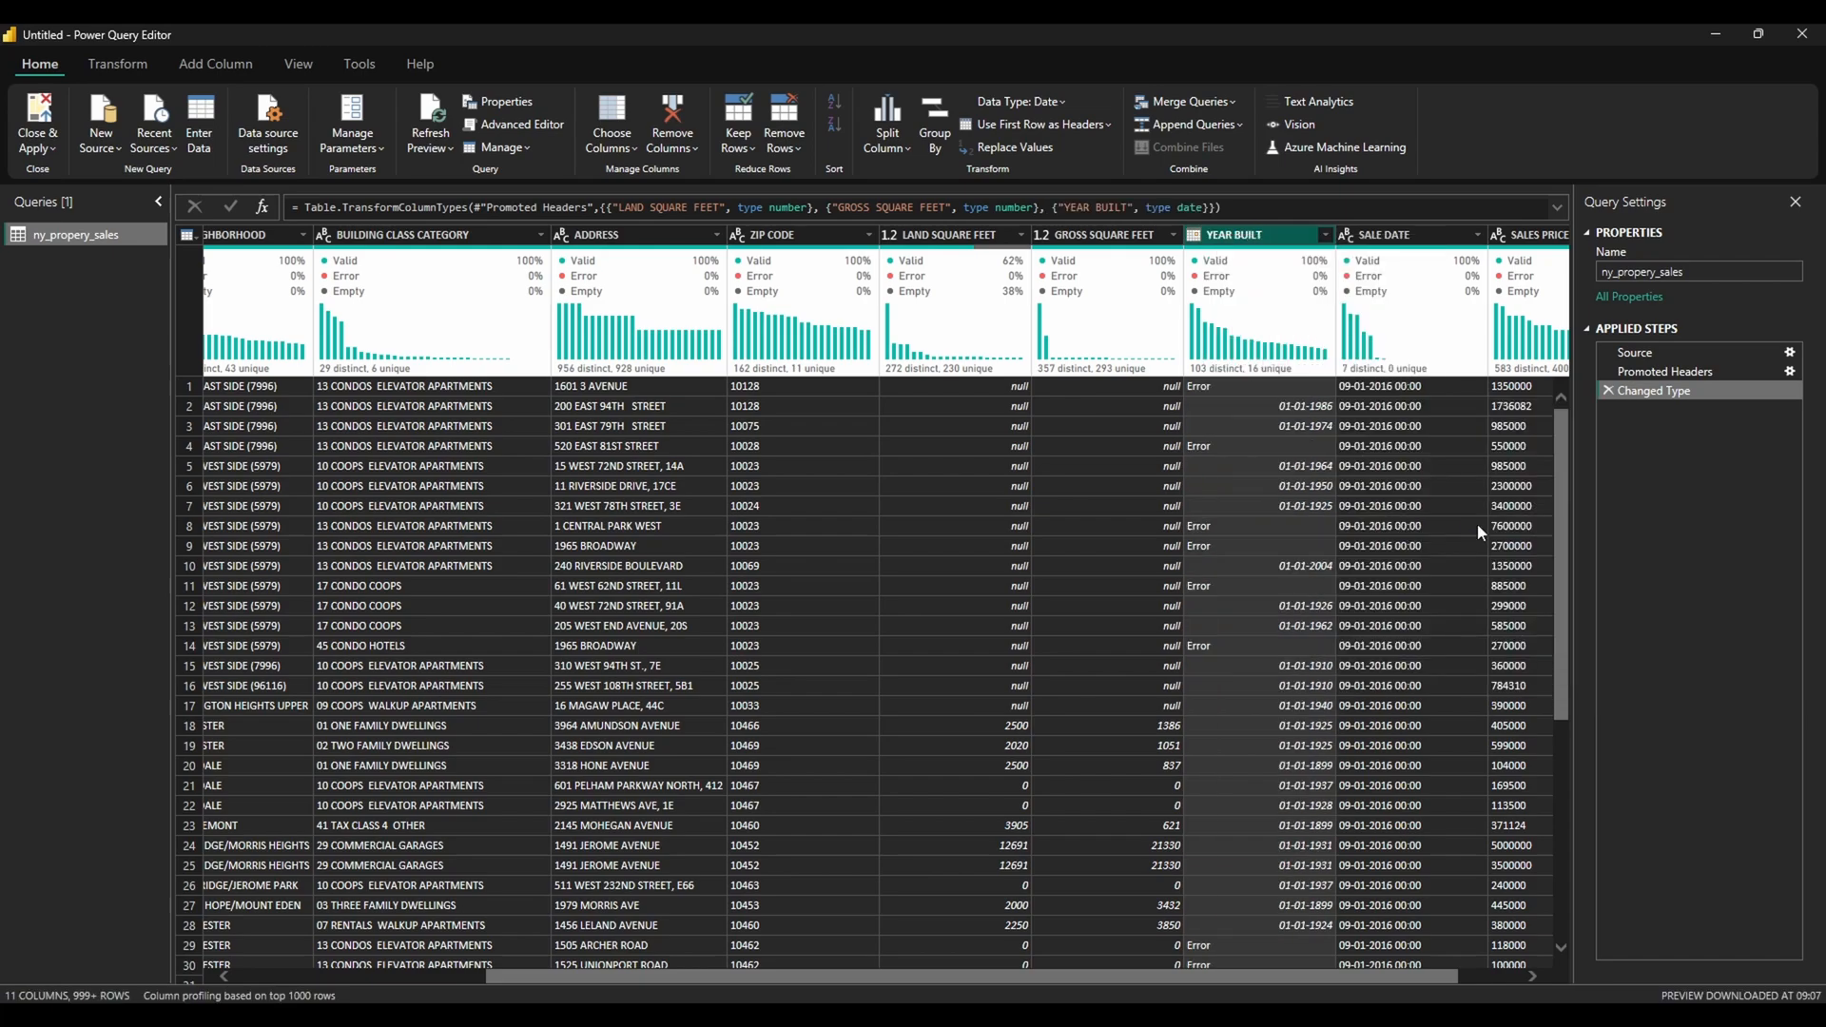
Transform the YEAR BUILT dates to the year only and look through the column's rows
right_click(1195, 234)
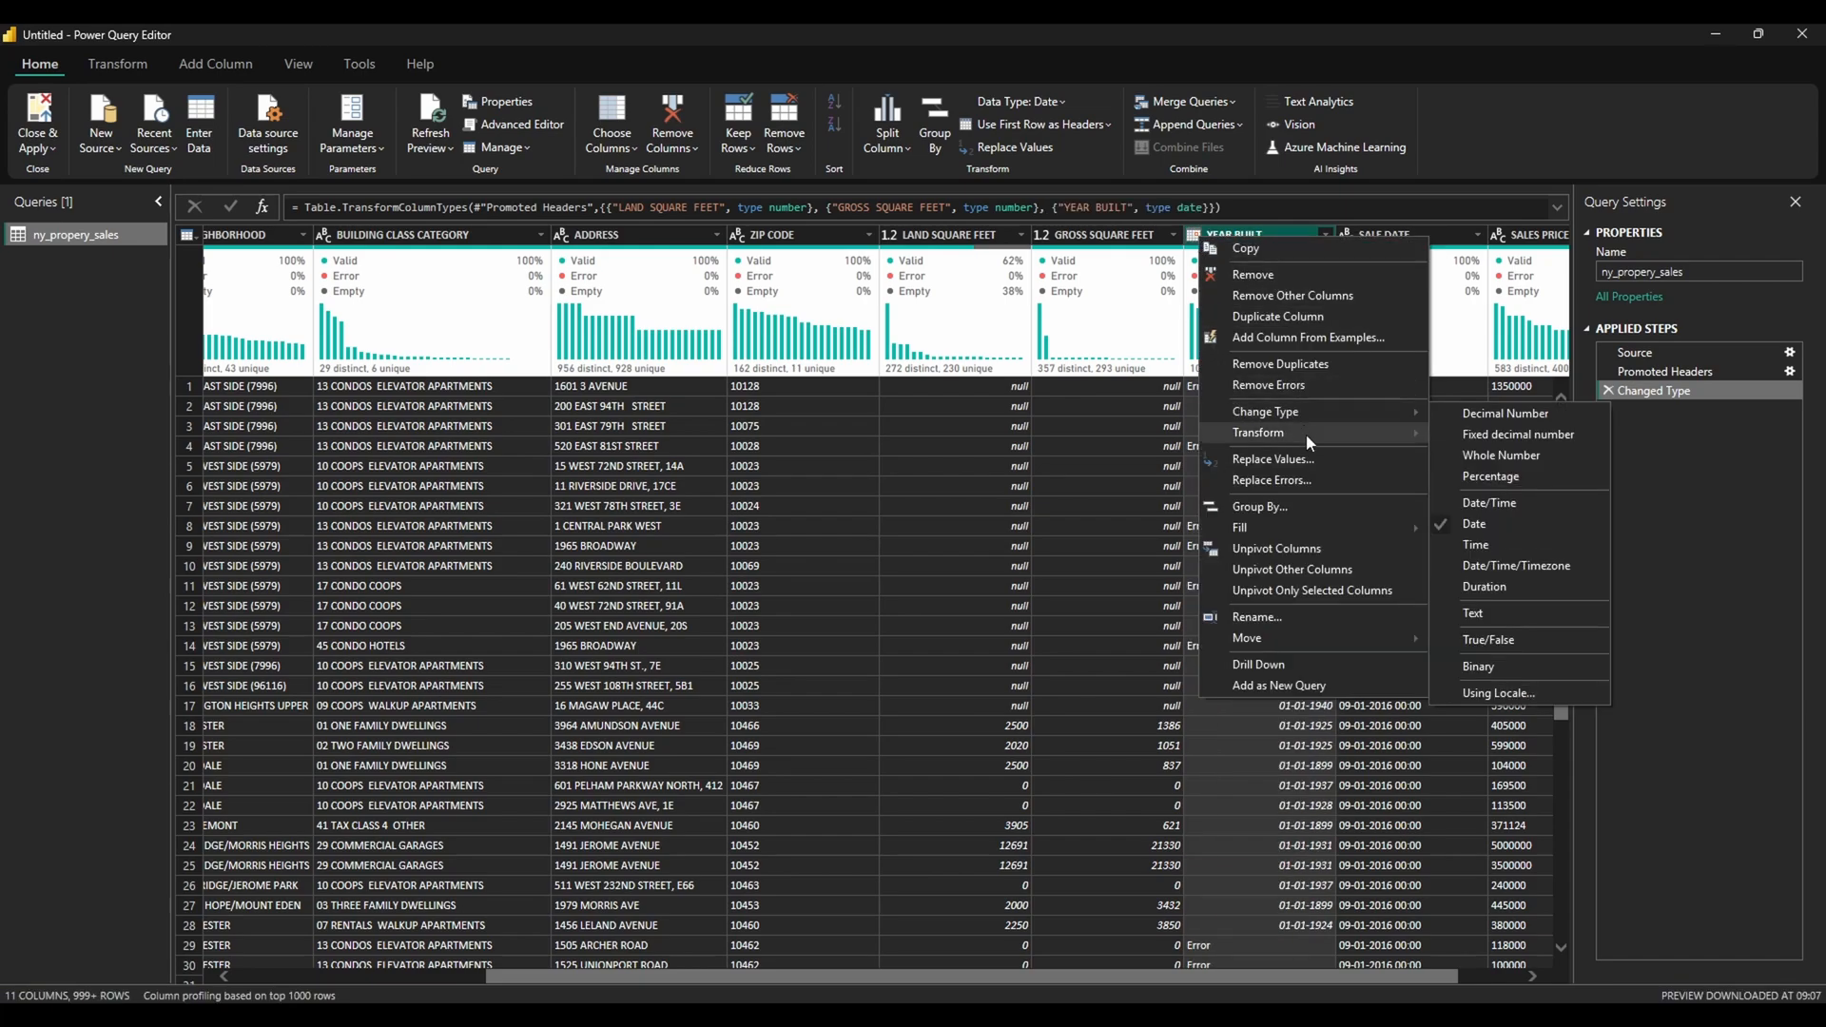
mouse_move(1480, 440)
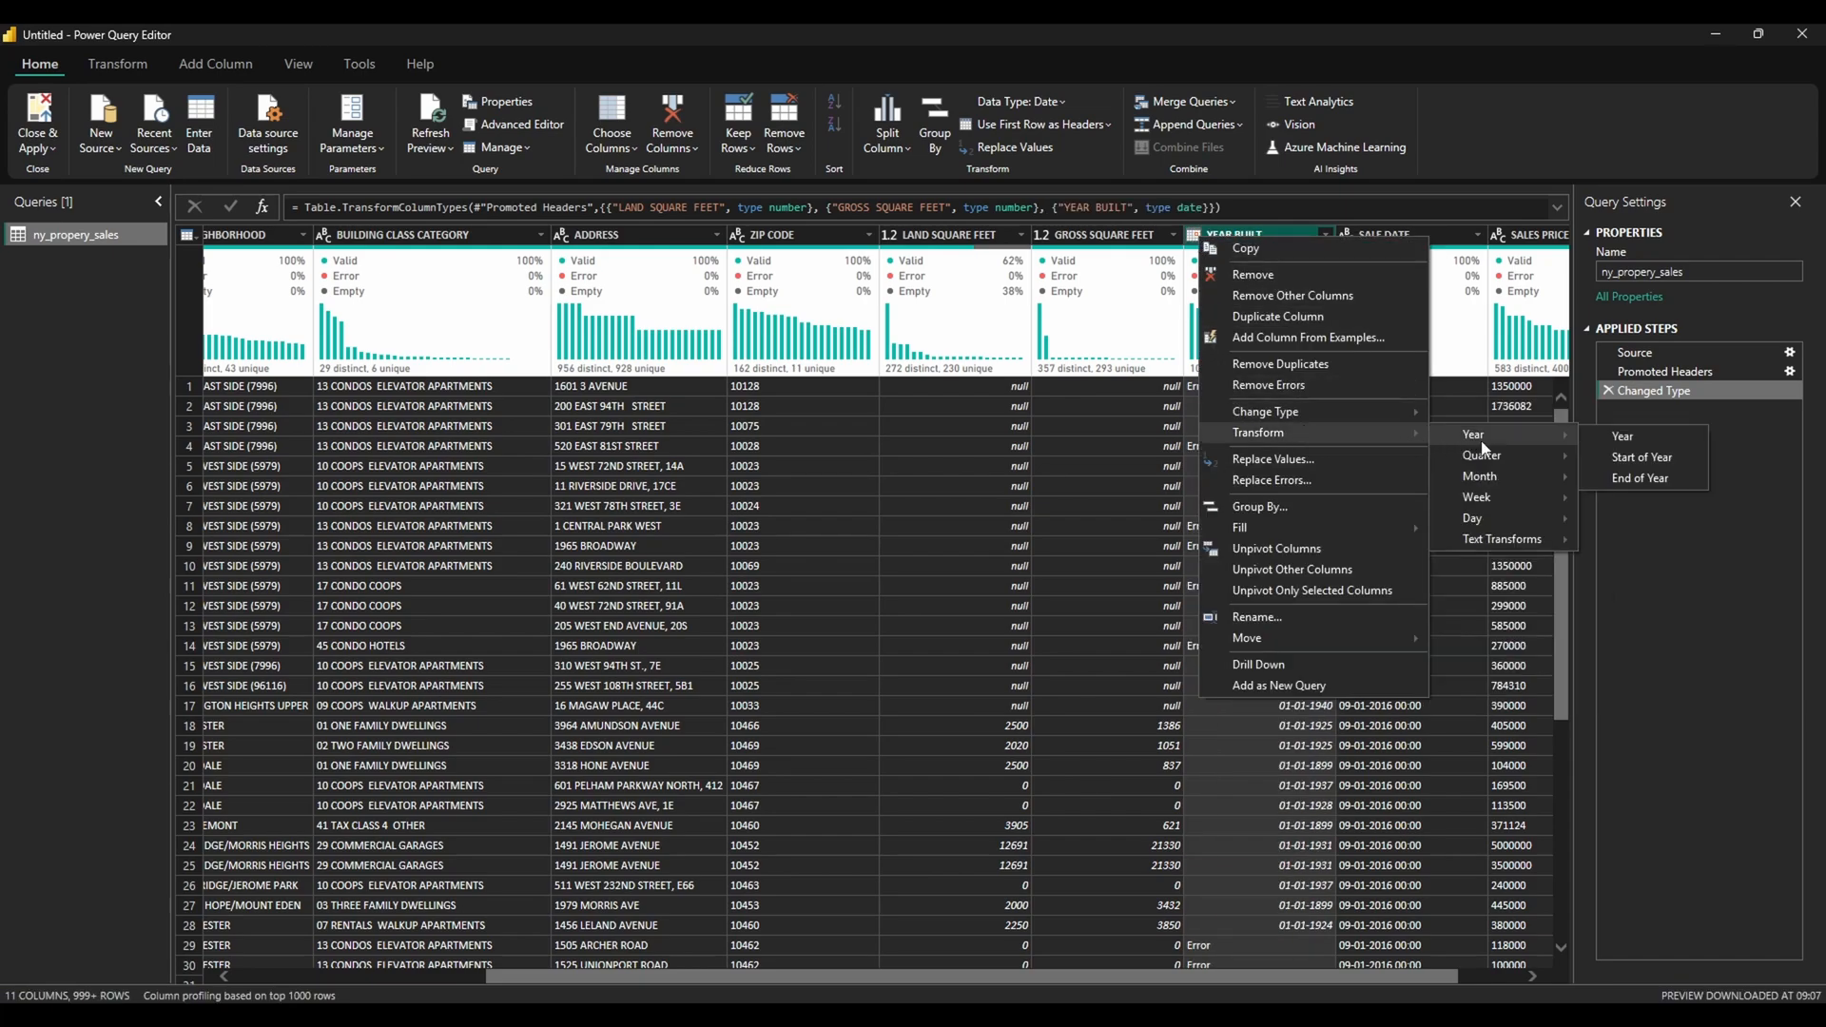
click(1622, 438)
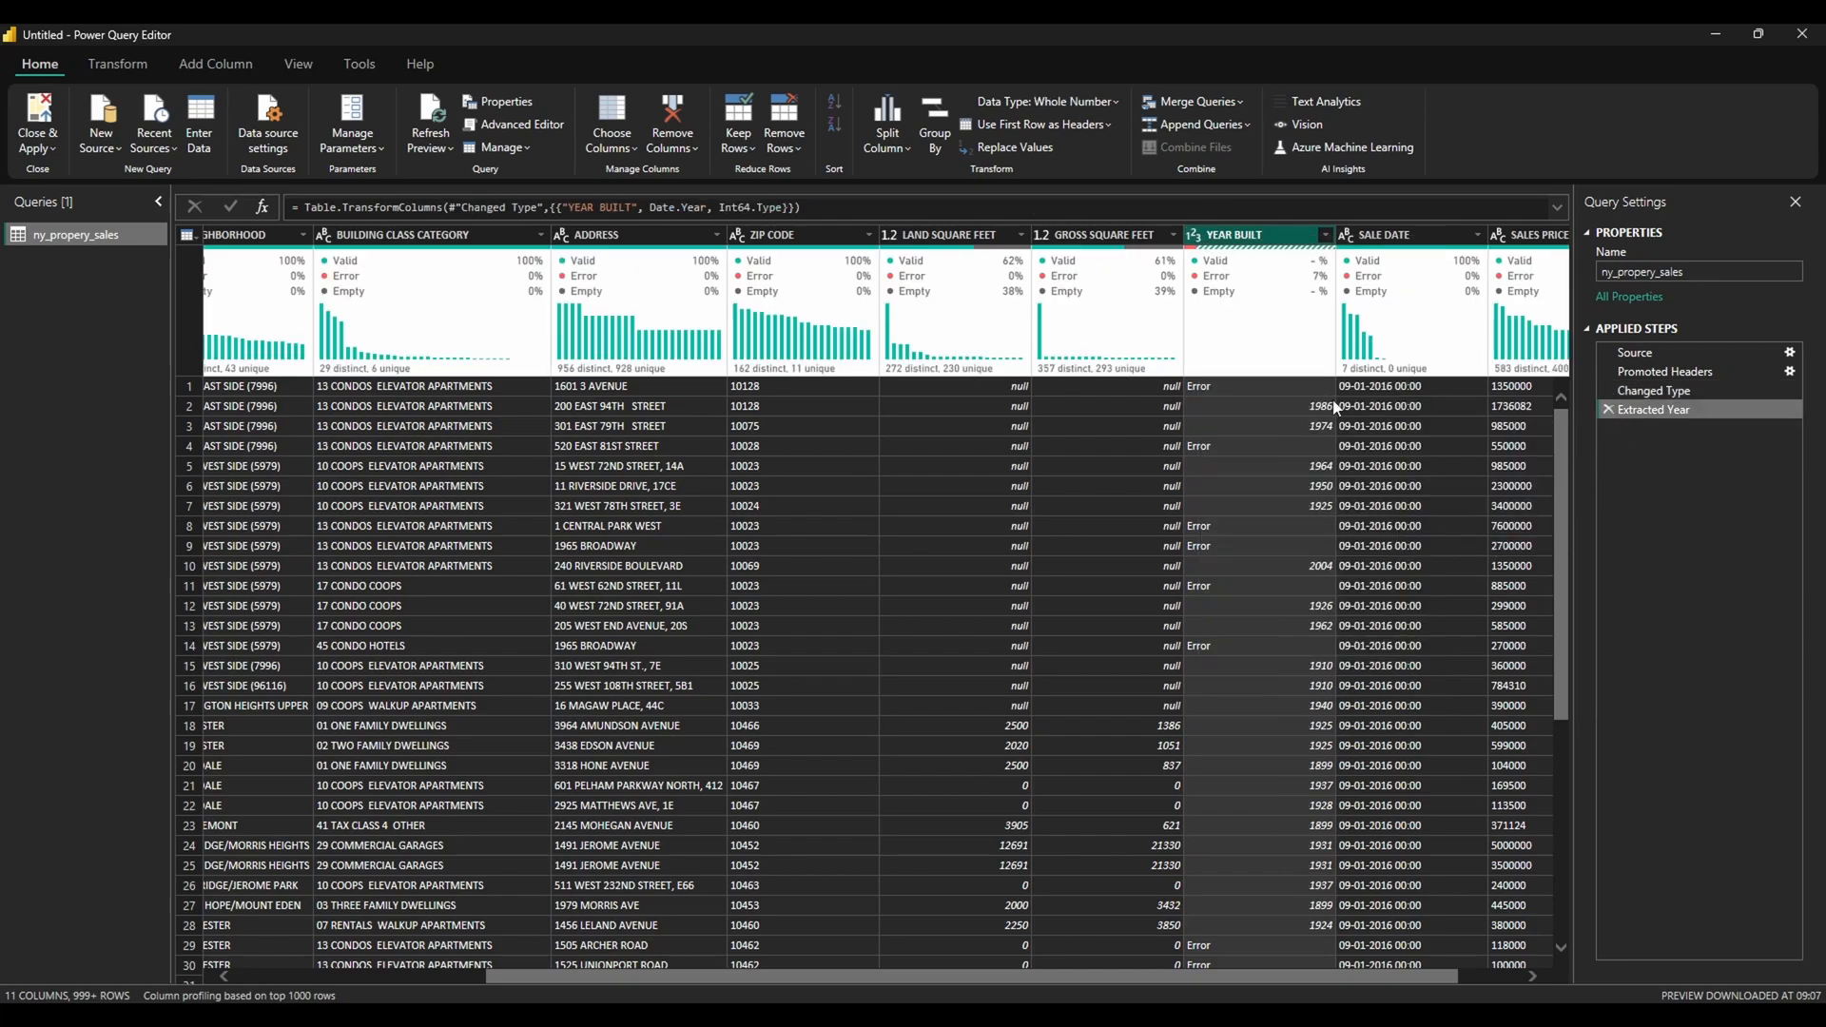
scroll(1251, 569, down, 20)
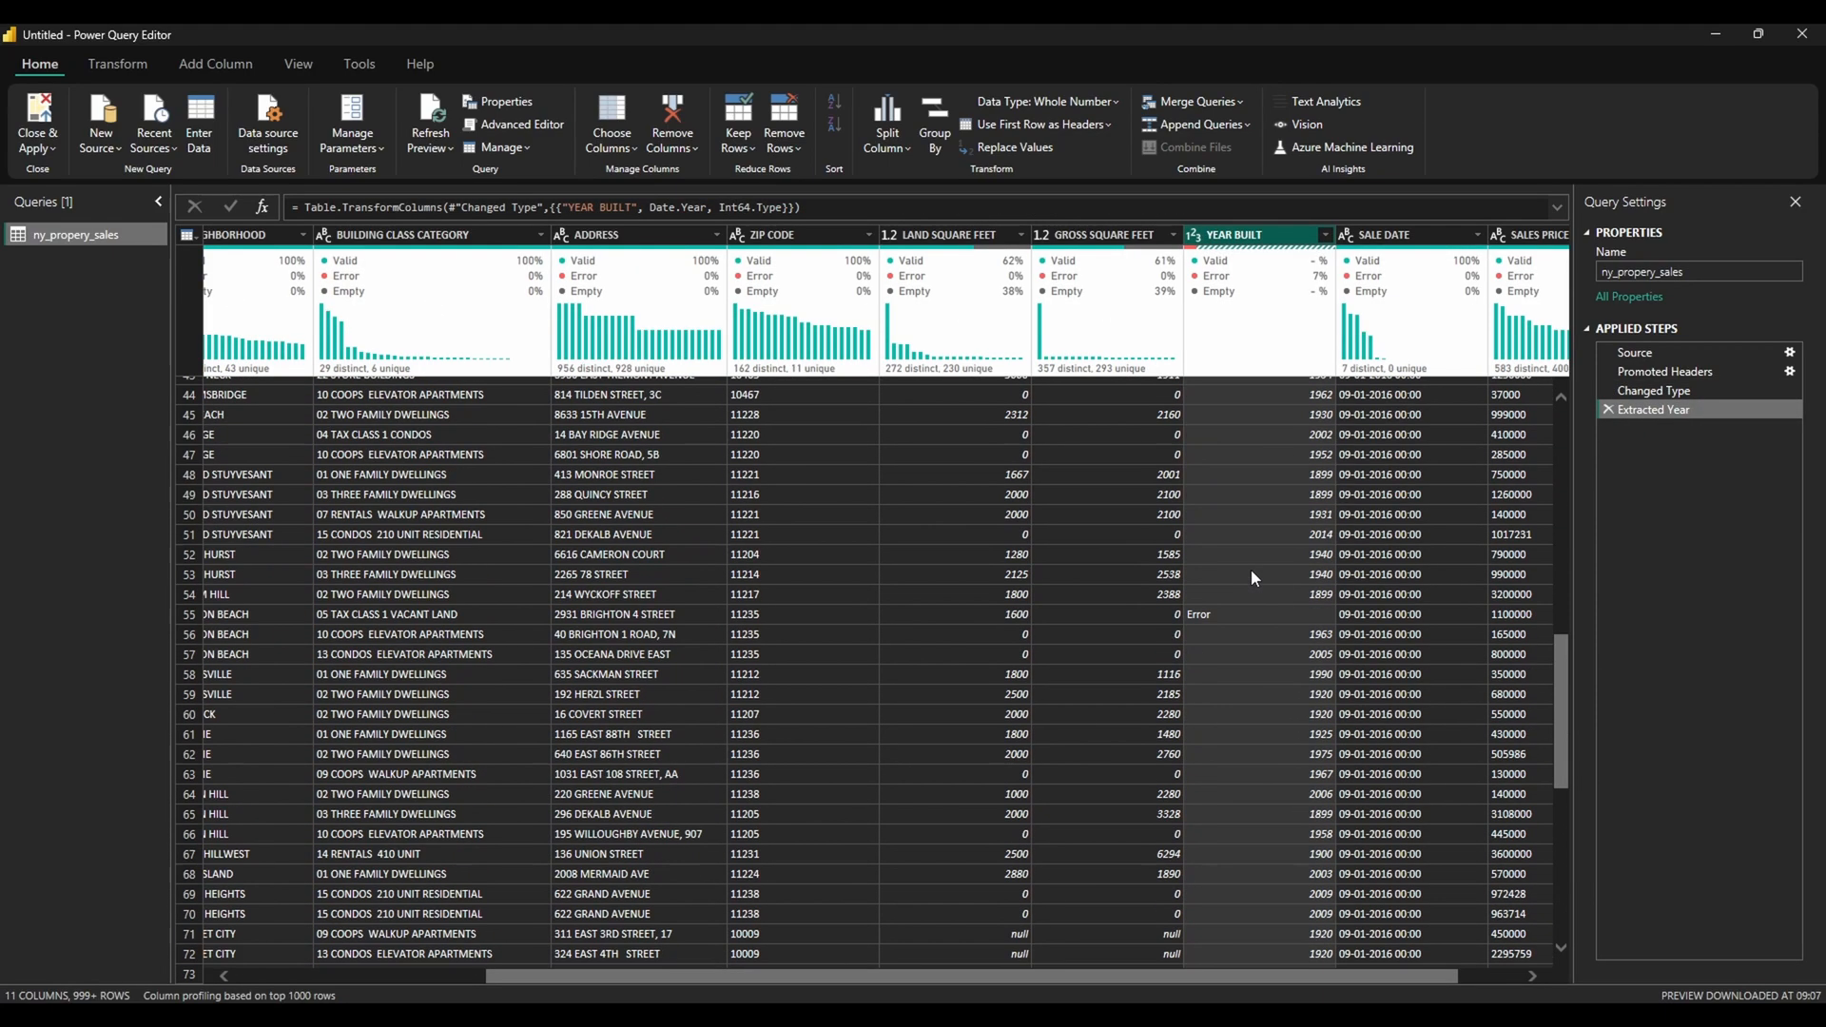
scroll(1252, 569, up, 3)
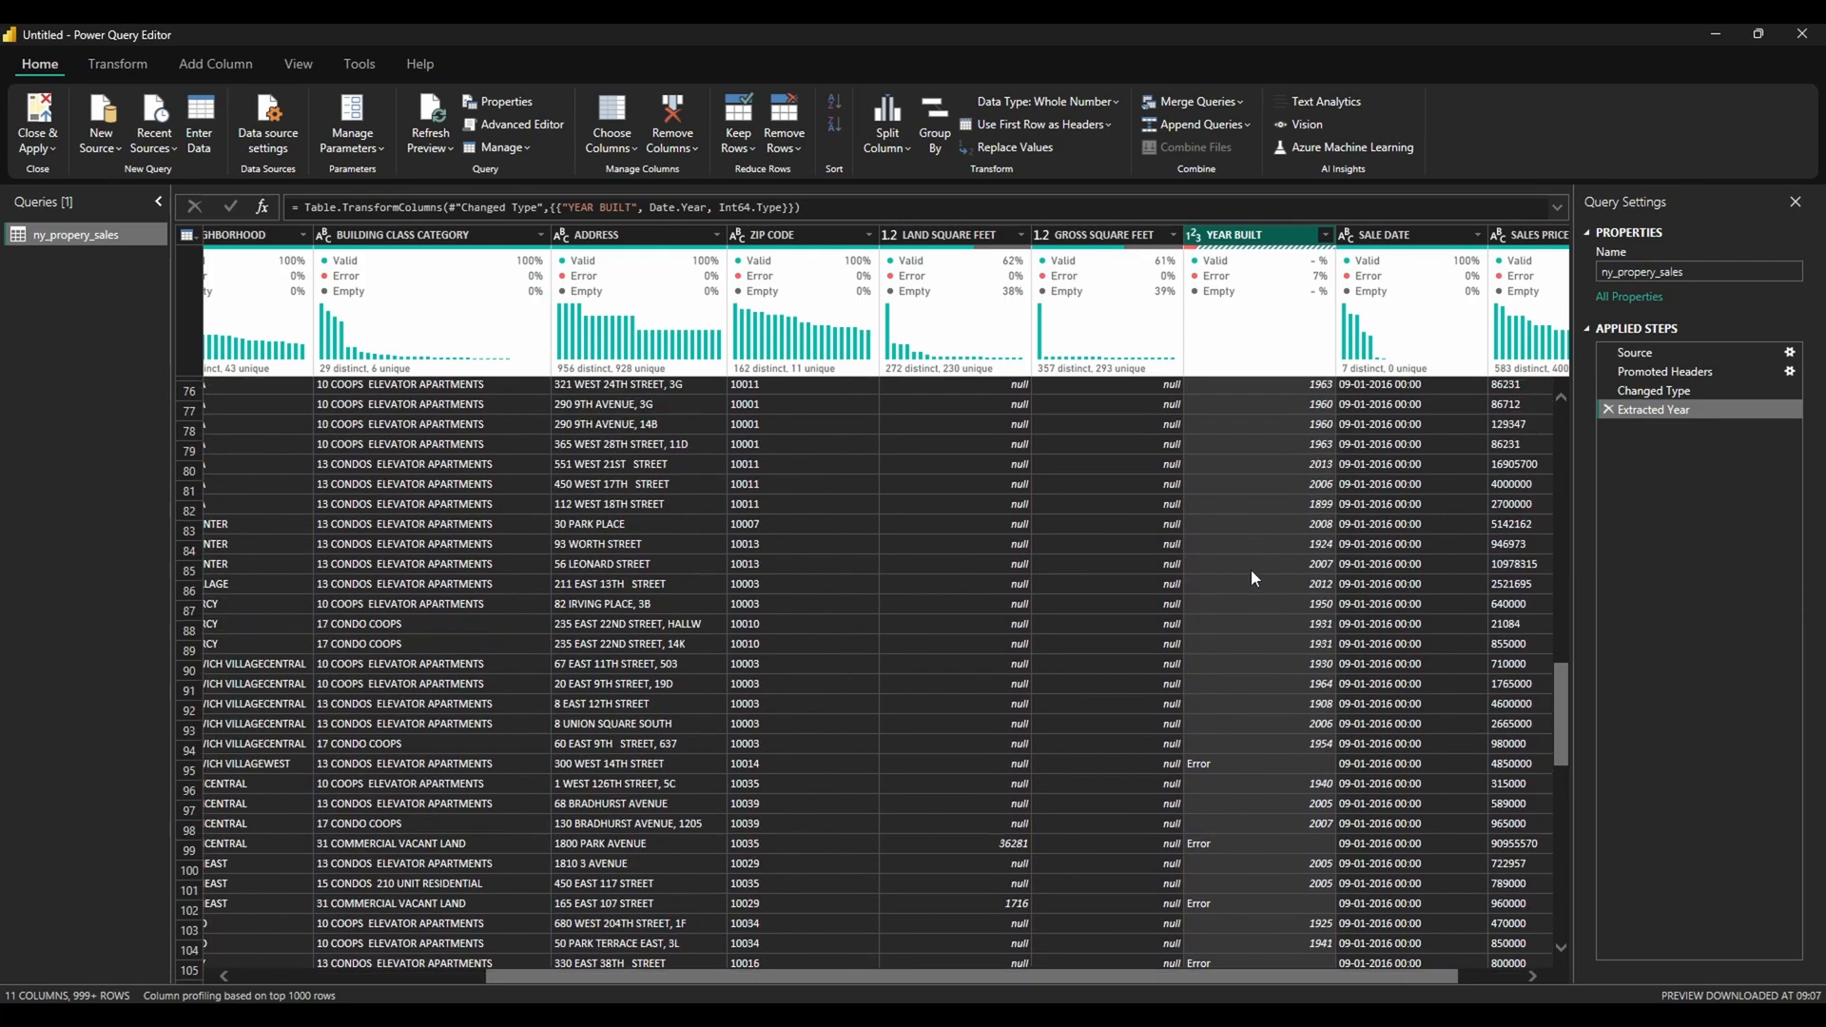
scroll(1252, 569, up, 20)
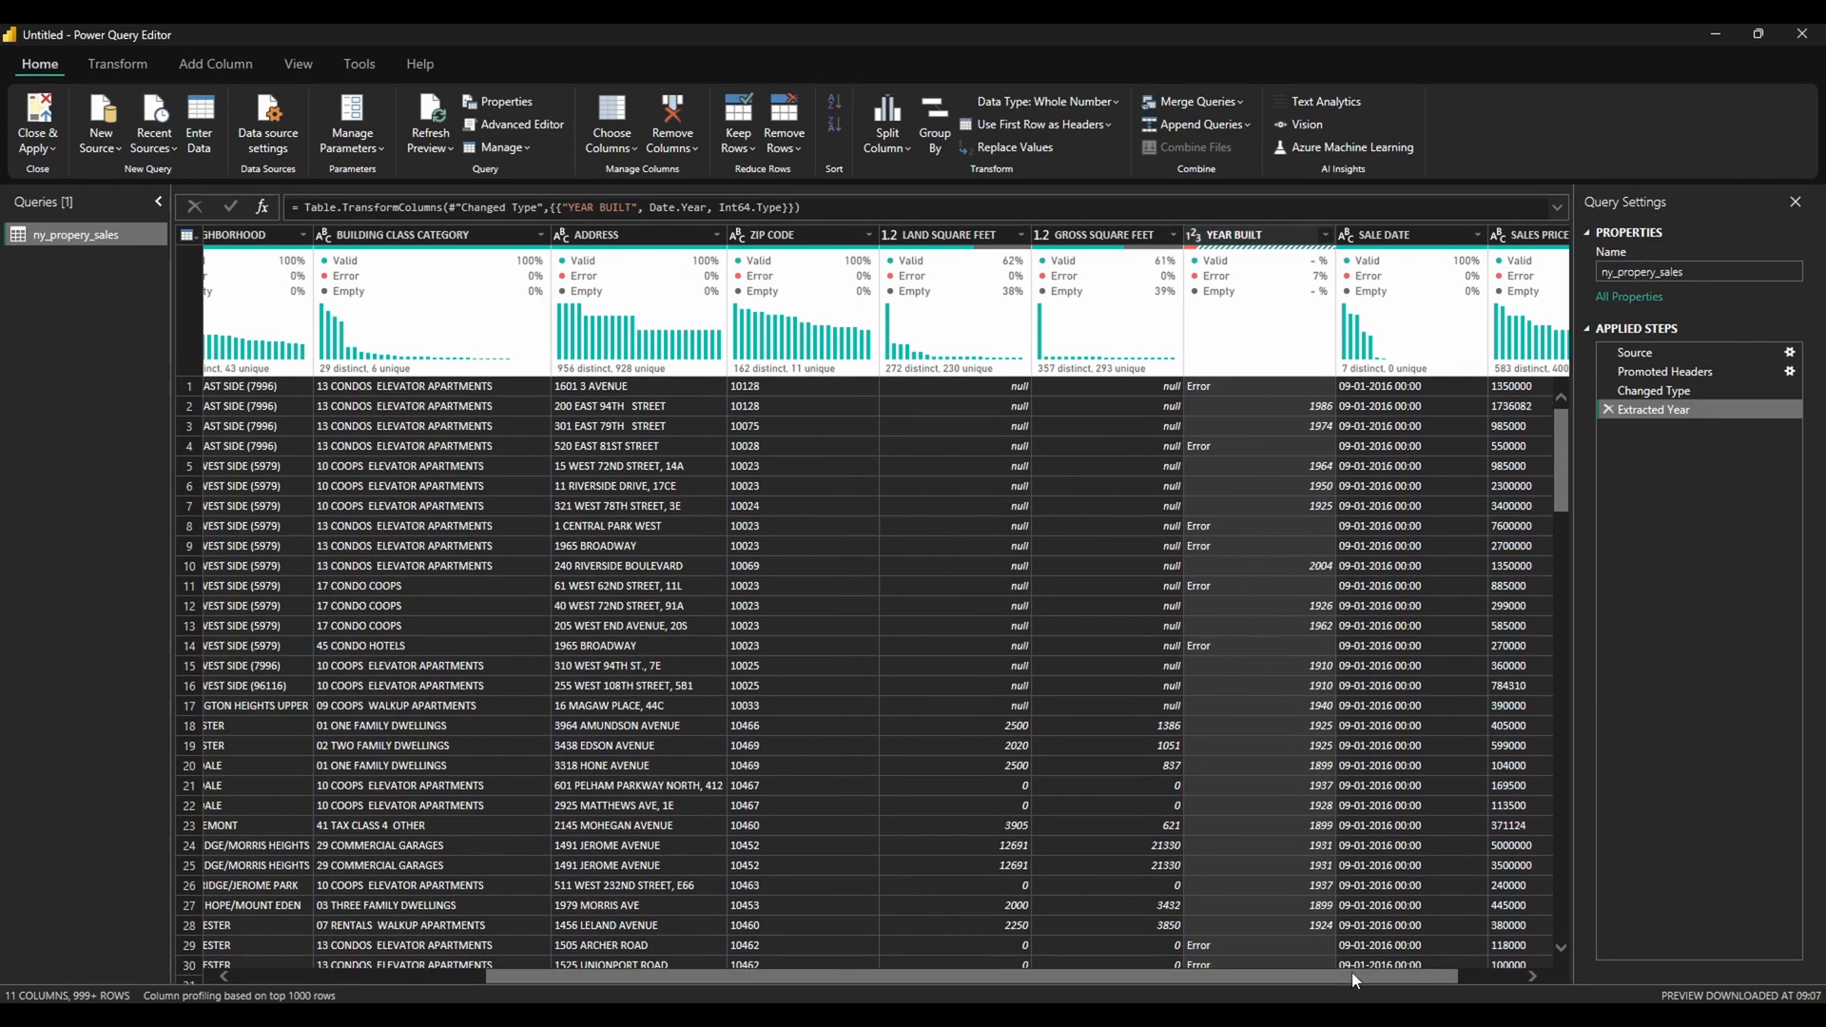
Try to change the data type of the SALE DATE column to Date, and remove that type change
drag(1351, 972, 1477, 973)
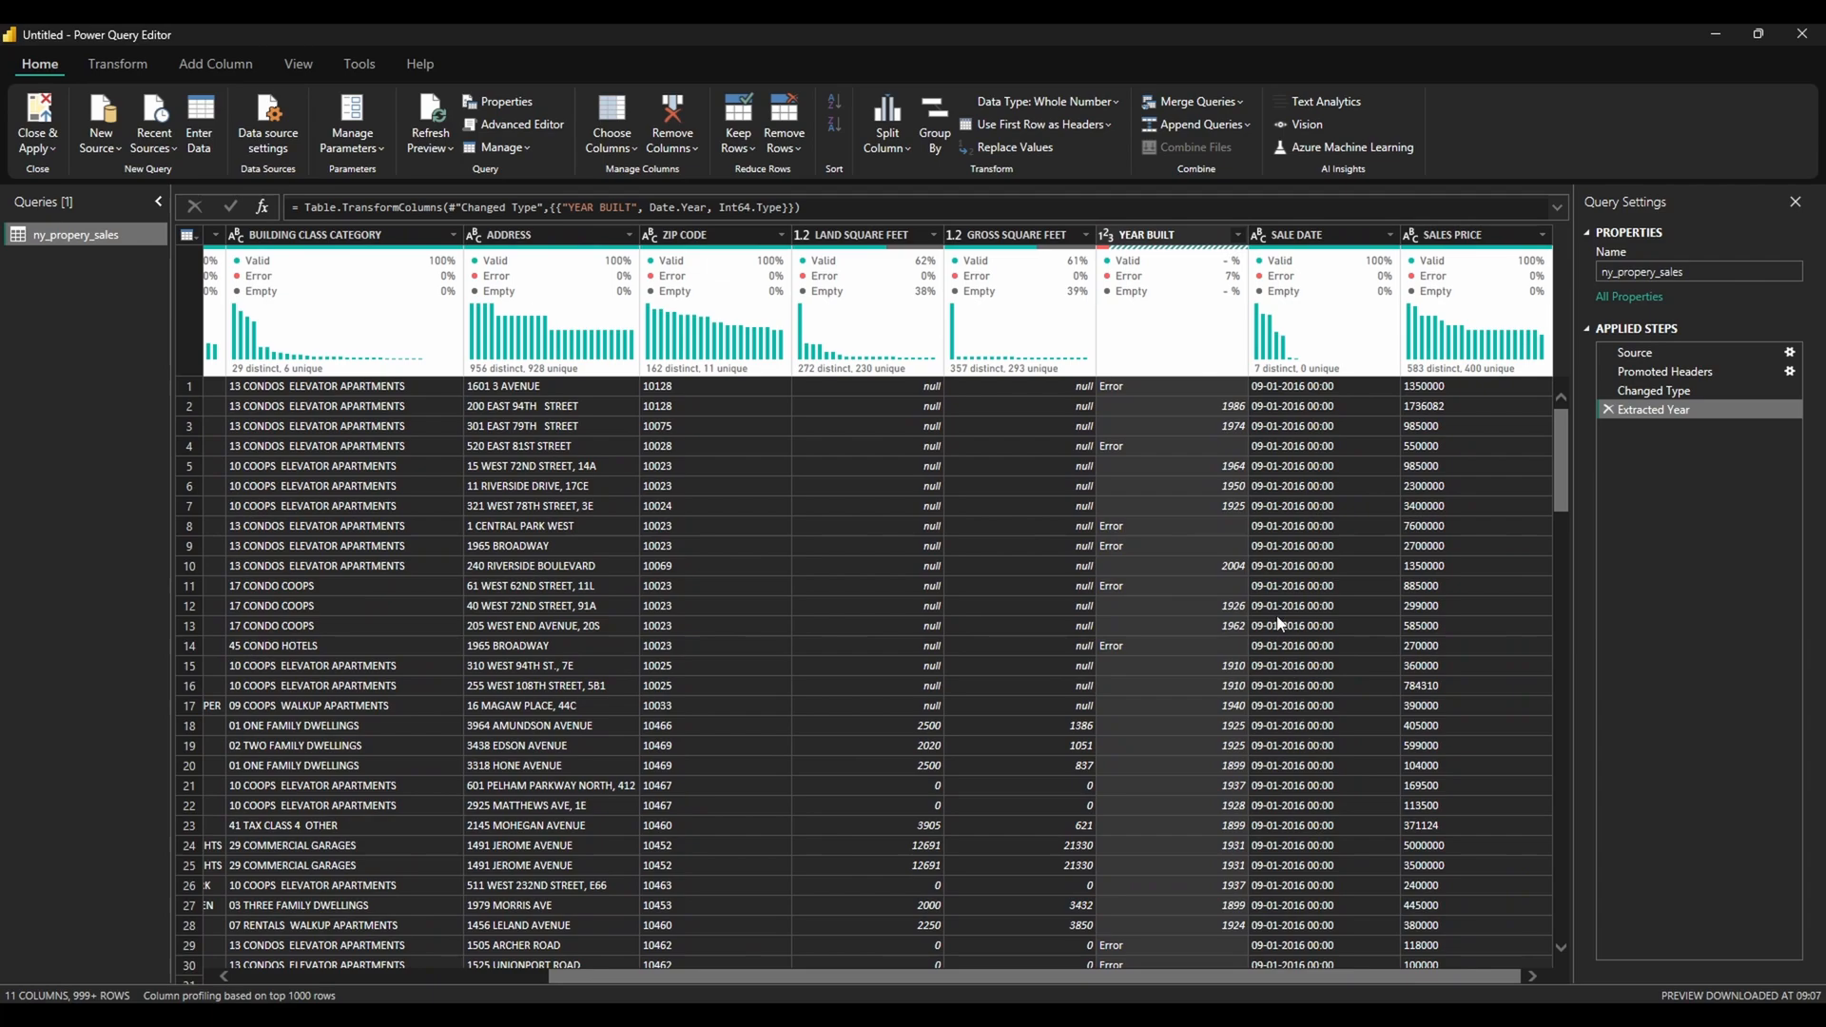
right_click(1302, 238)
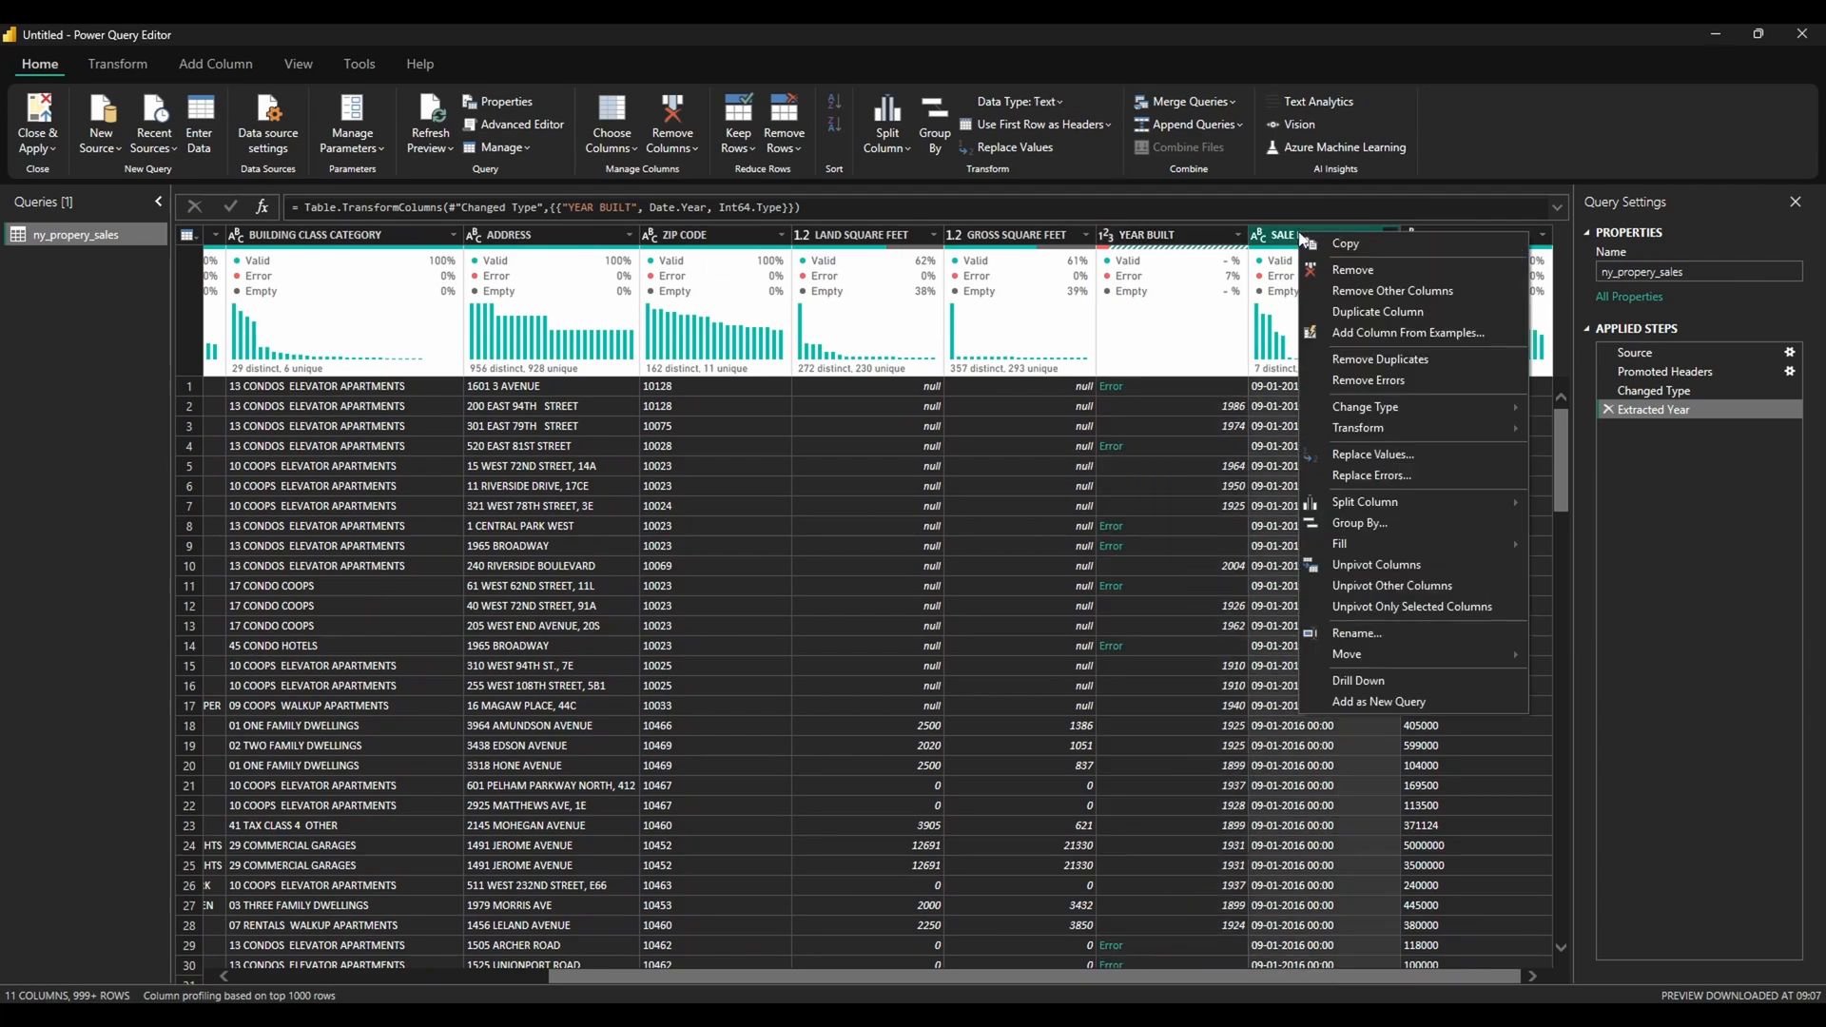
mouse_move(1446, 407)
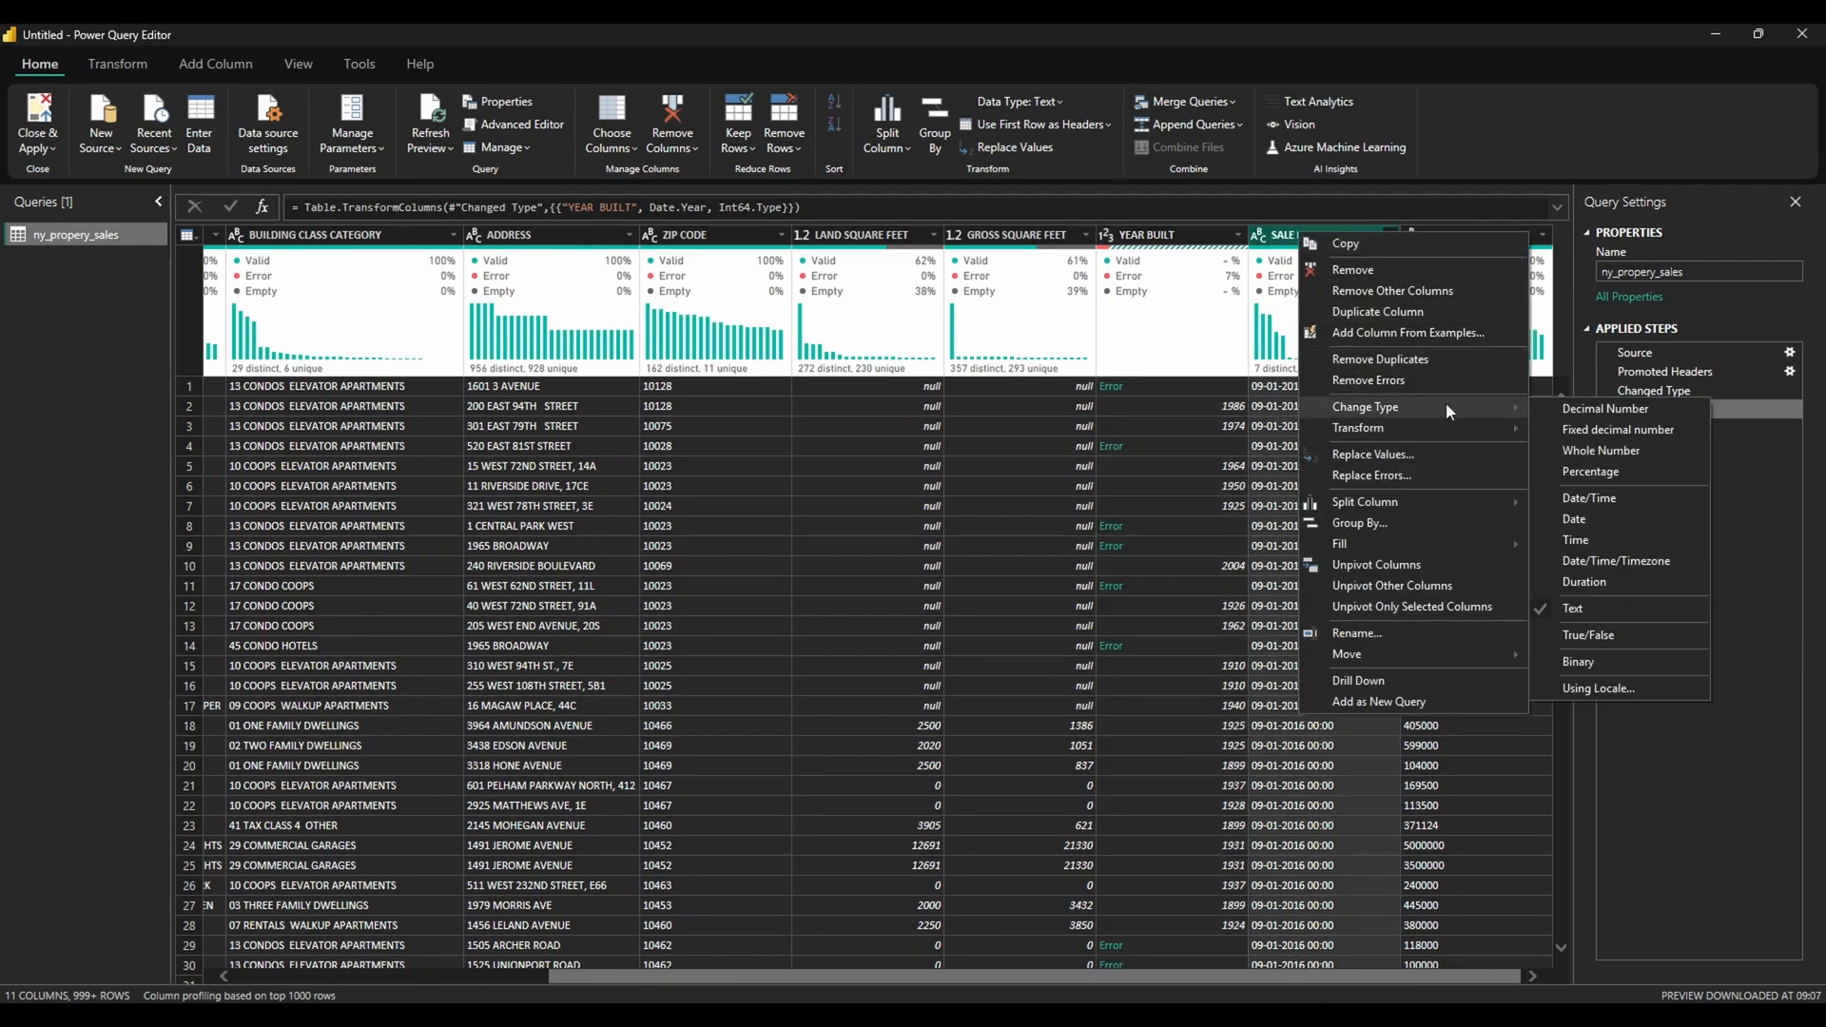
click(1590, 518)
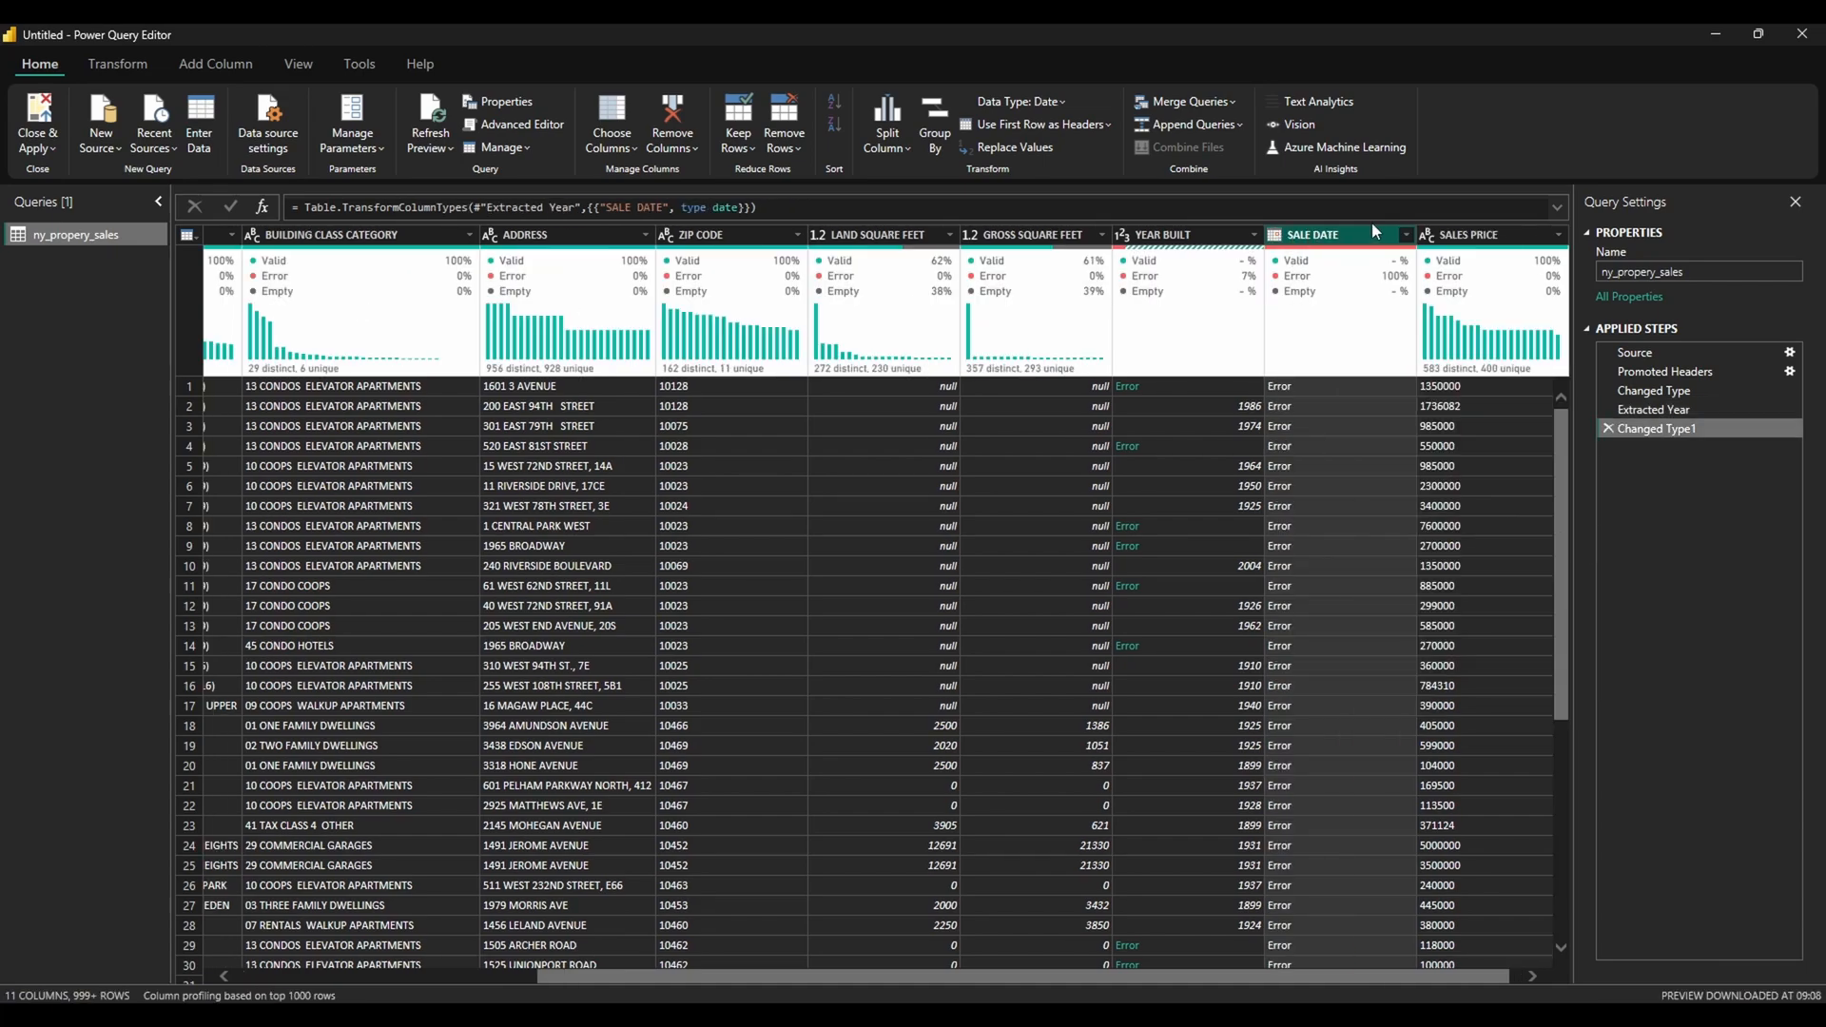
click(1406, 236)
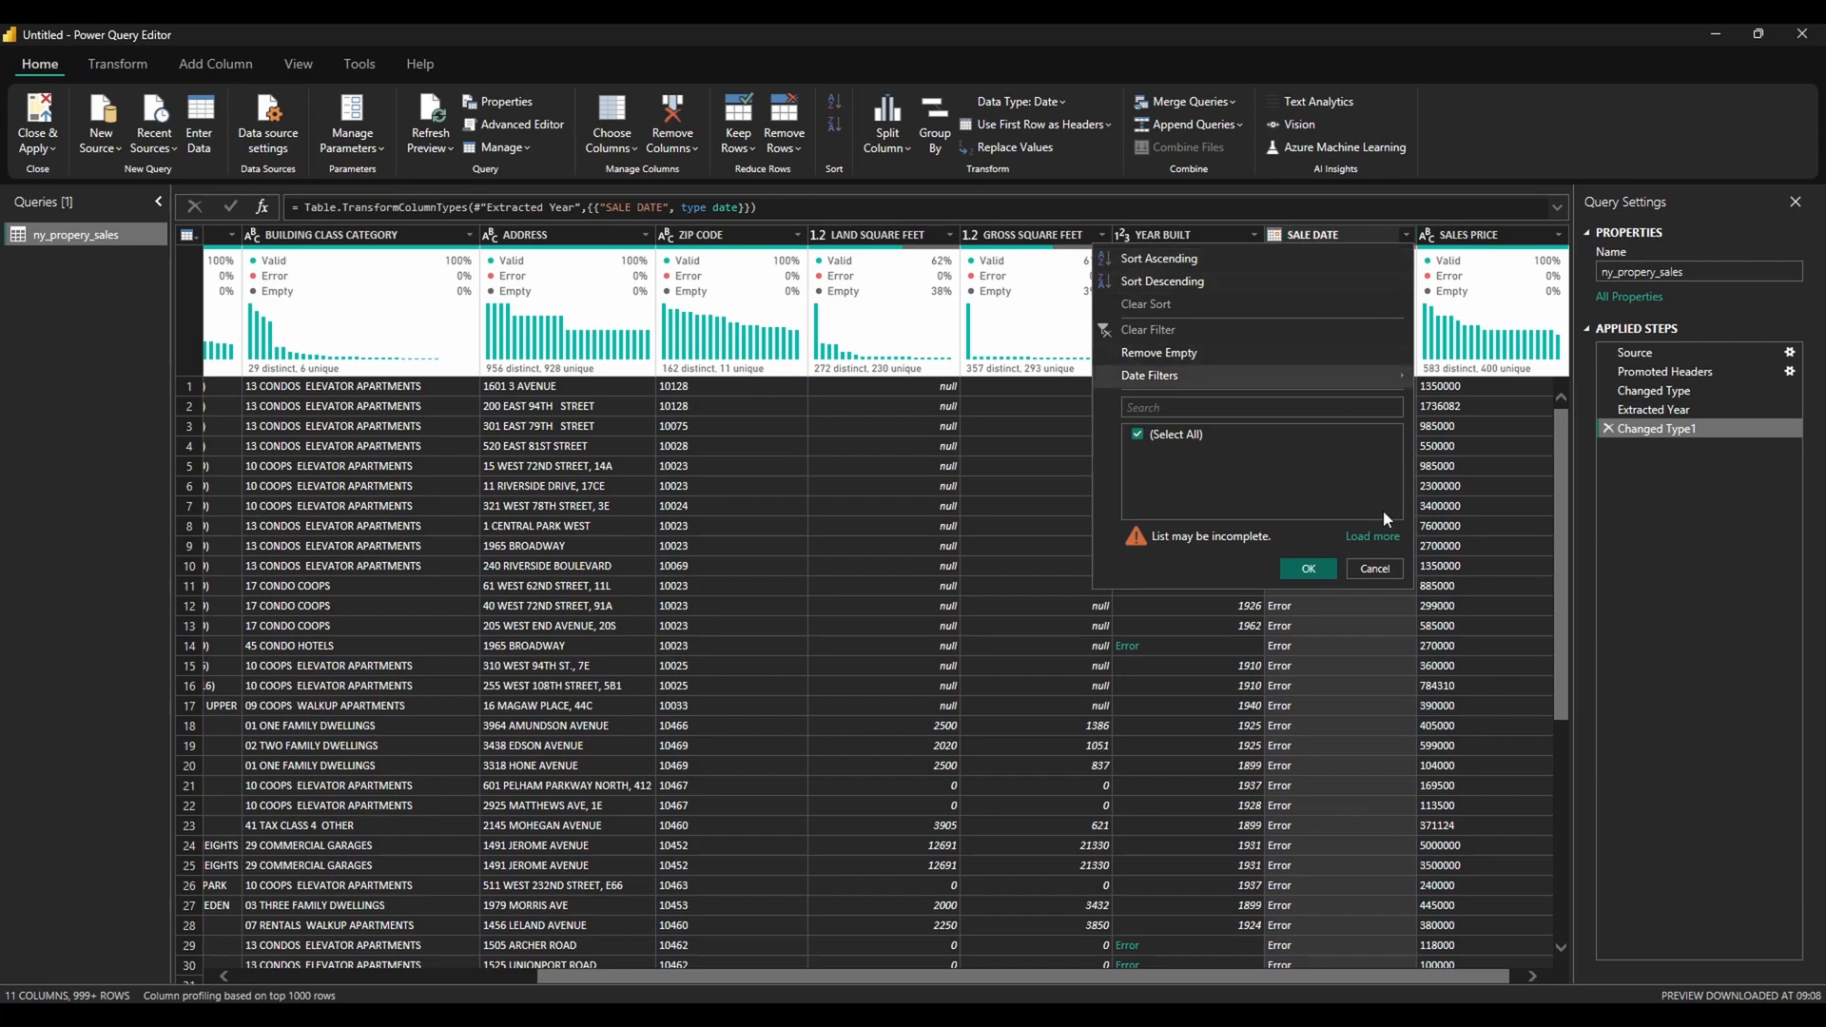
click(1386, 565)
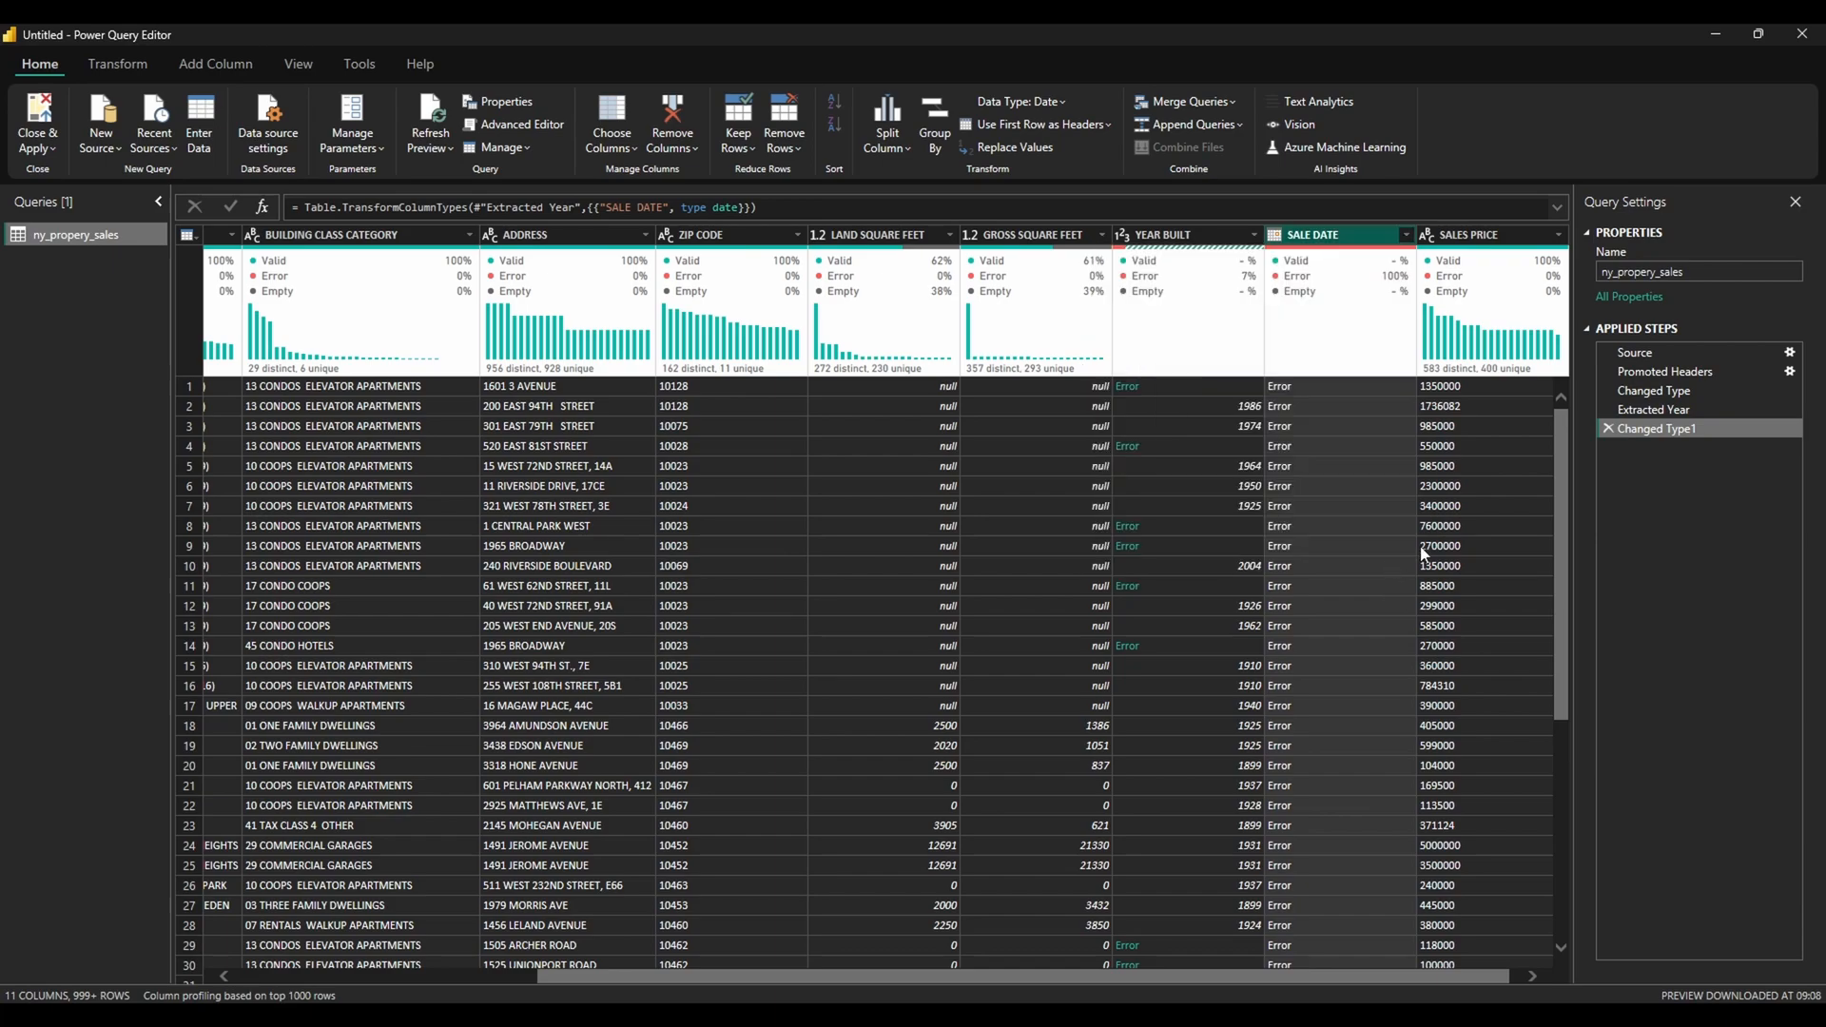
click(1606, 429)
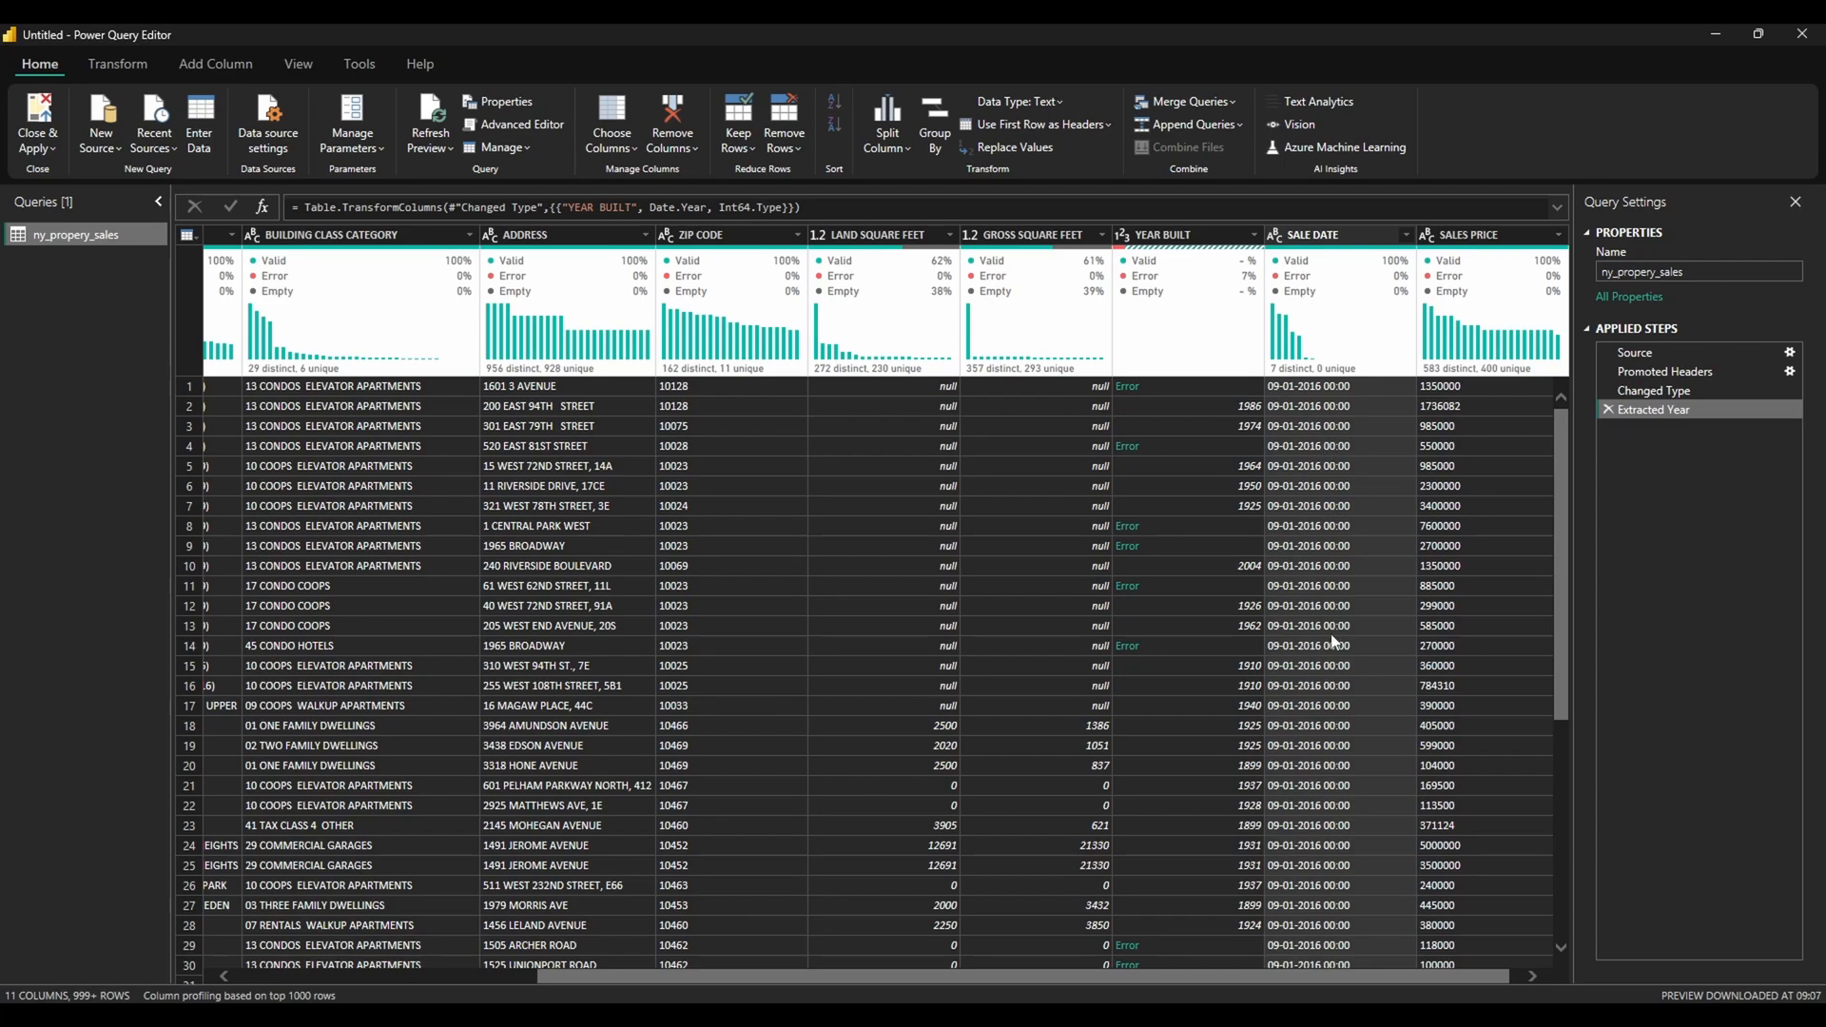
Change the type of the SALE DATE column to Date/Time using the English (United States) locale
scroll(1335, 641, down, 3)
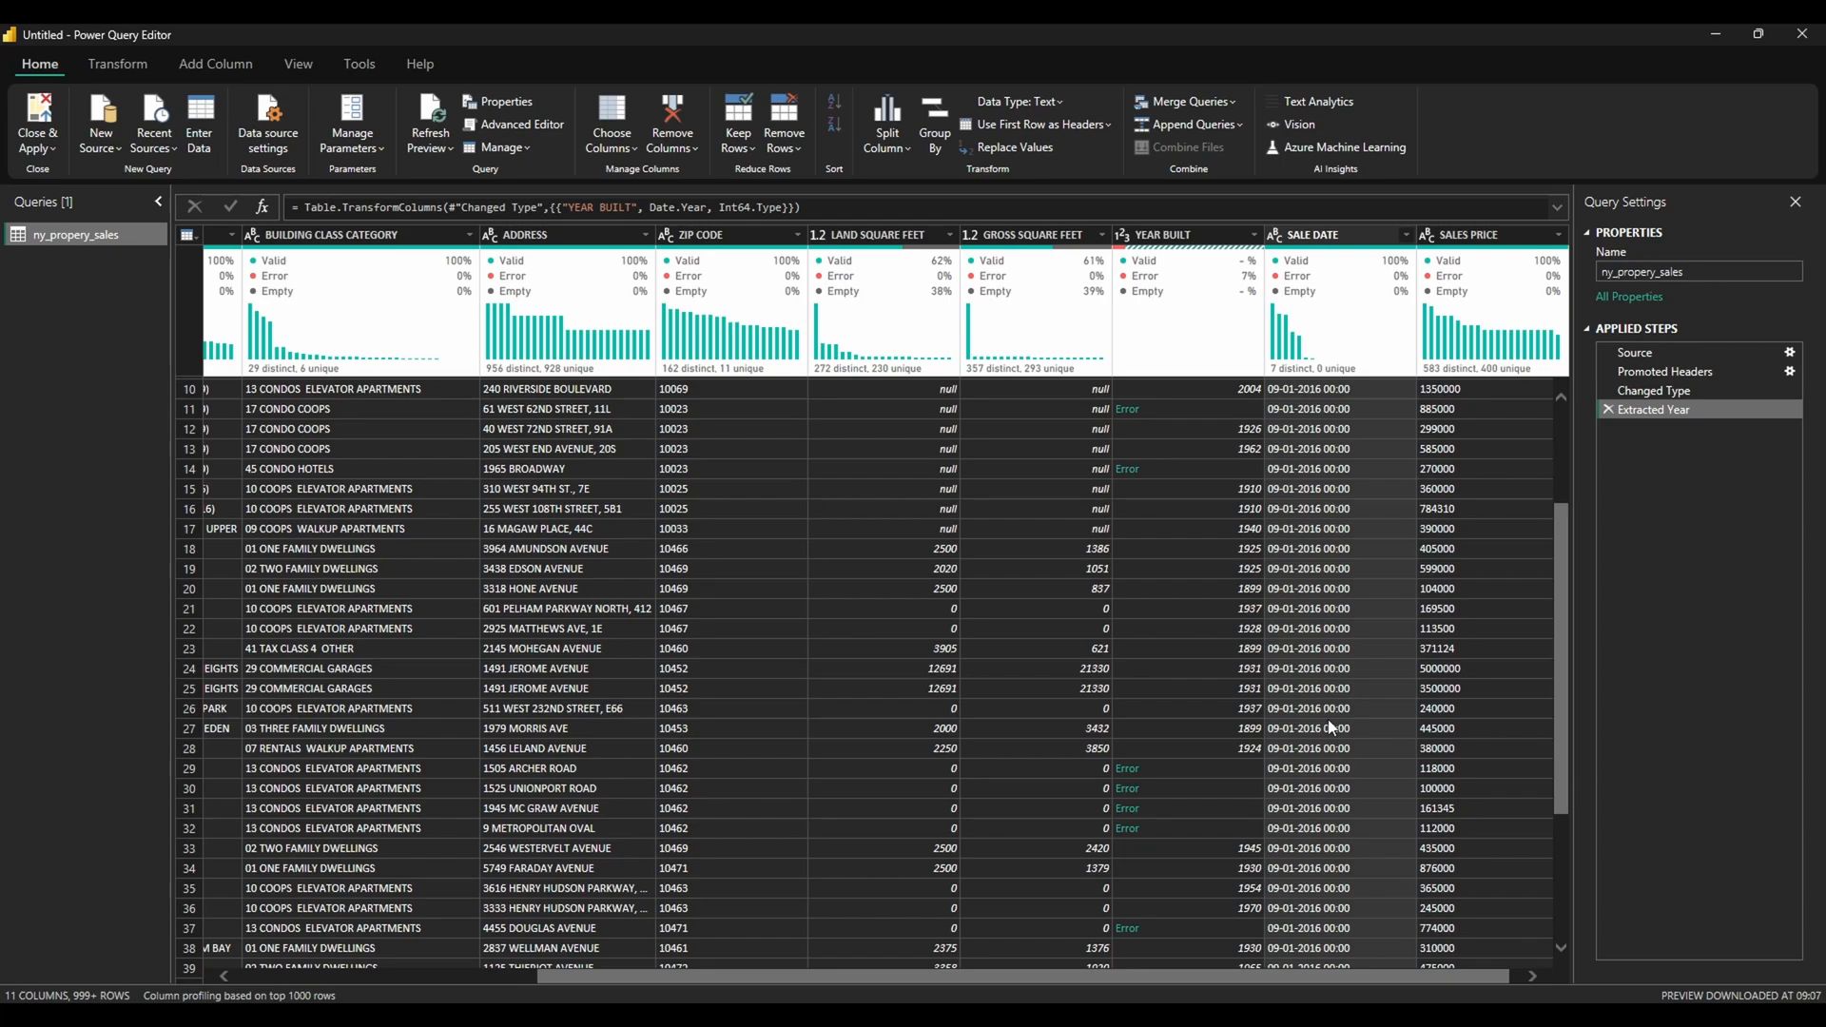
scroll(1331, 727, down, 10)
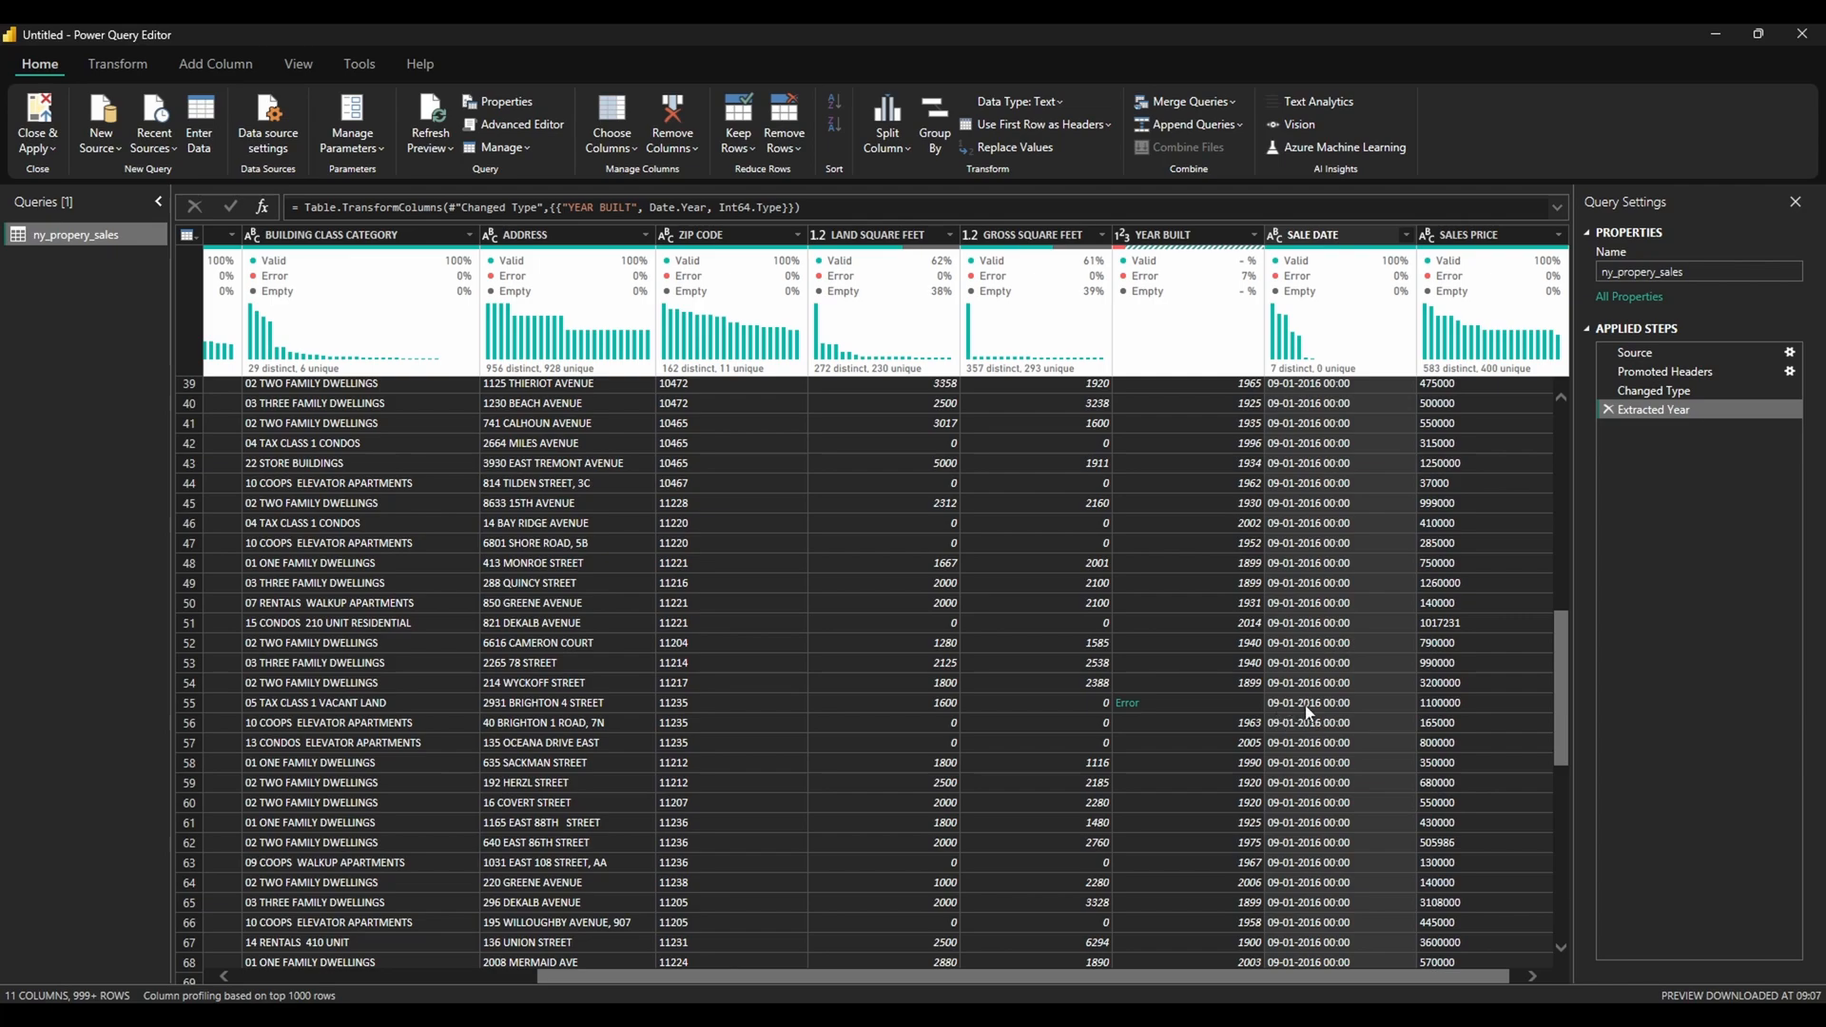
right_click(1299, 241)
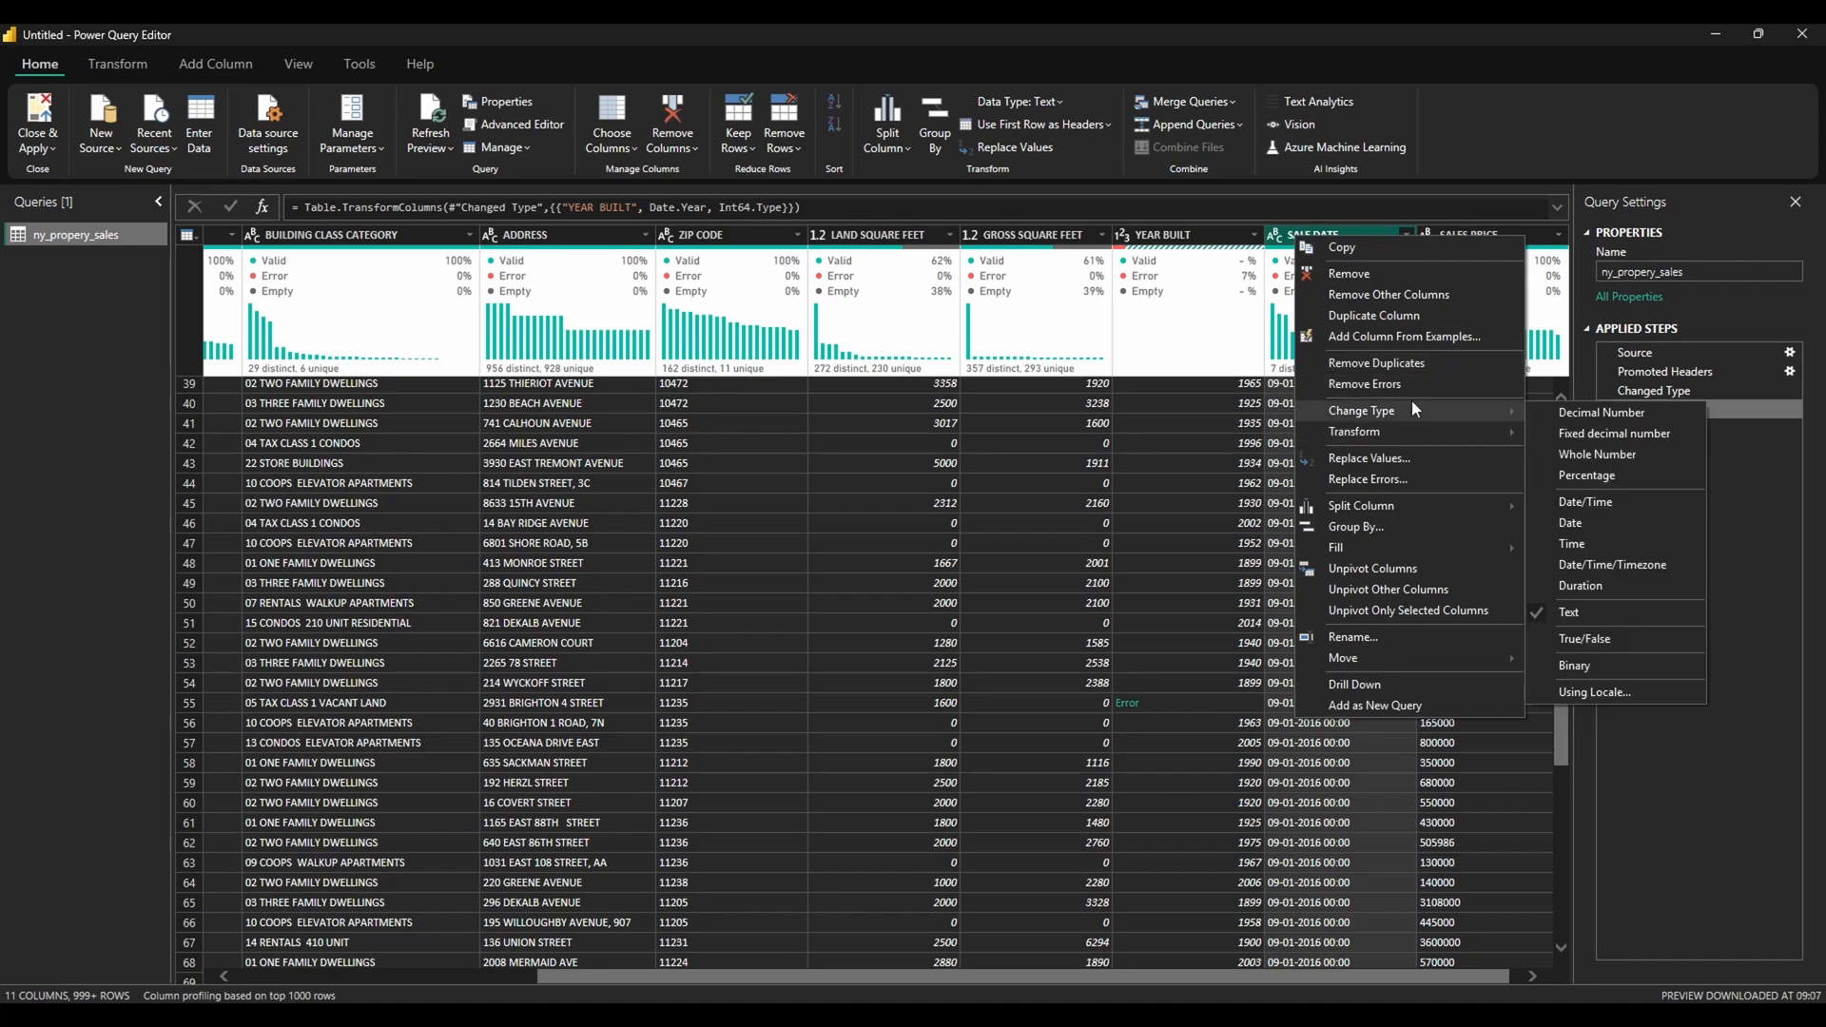
click(1587, 694)
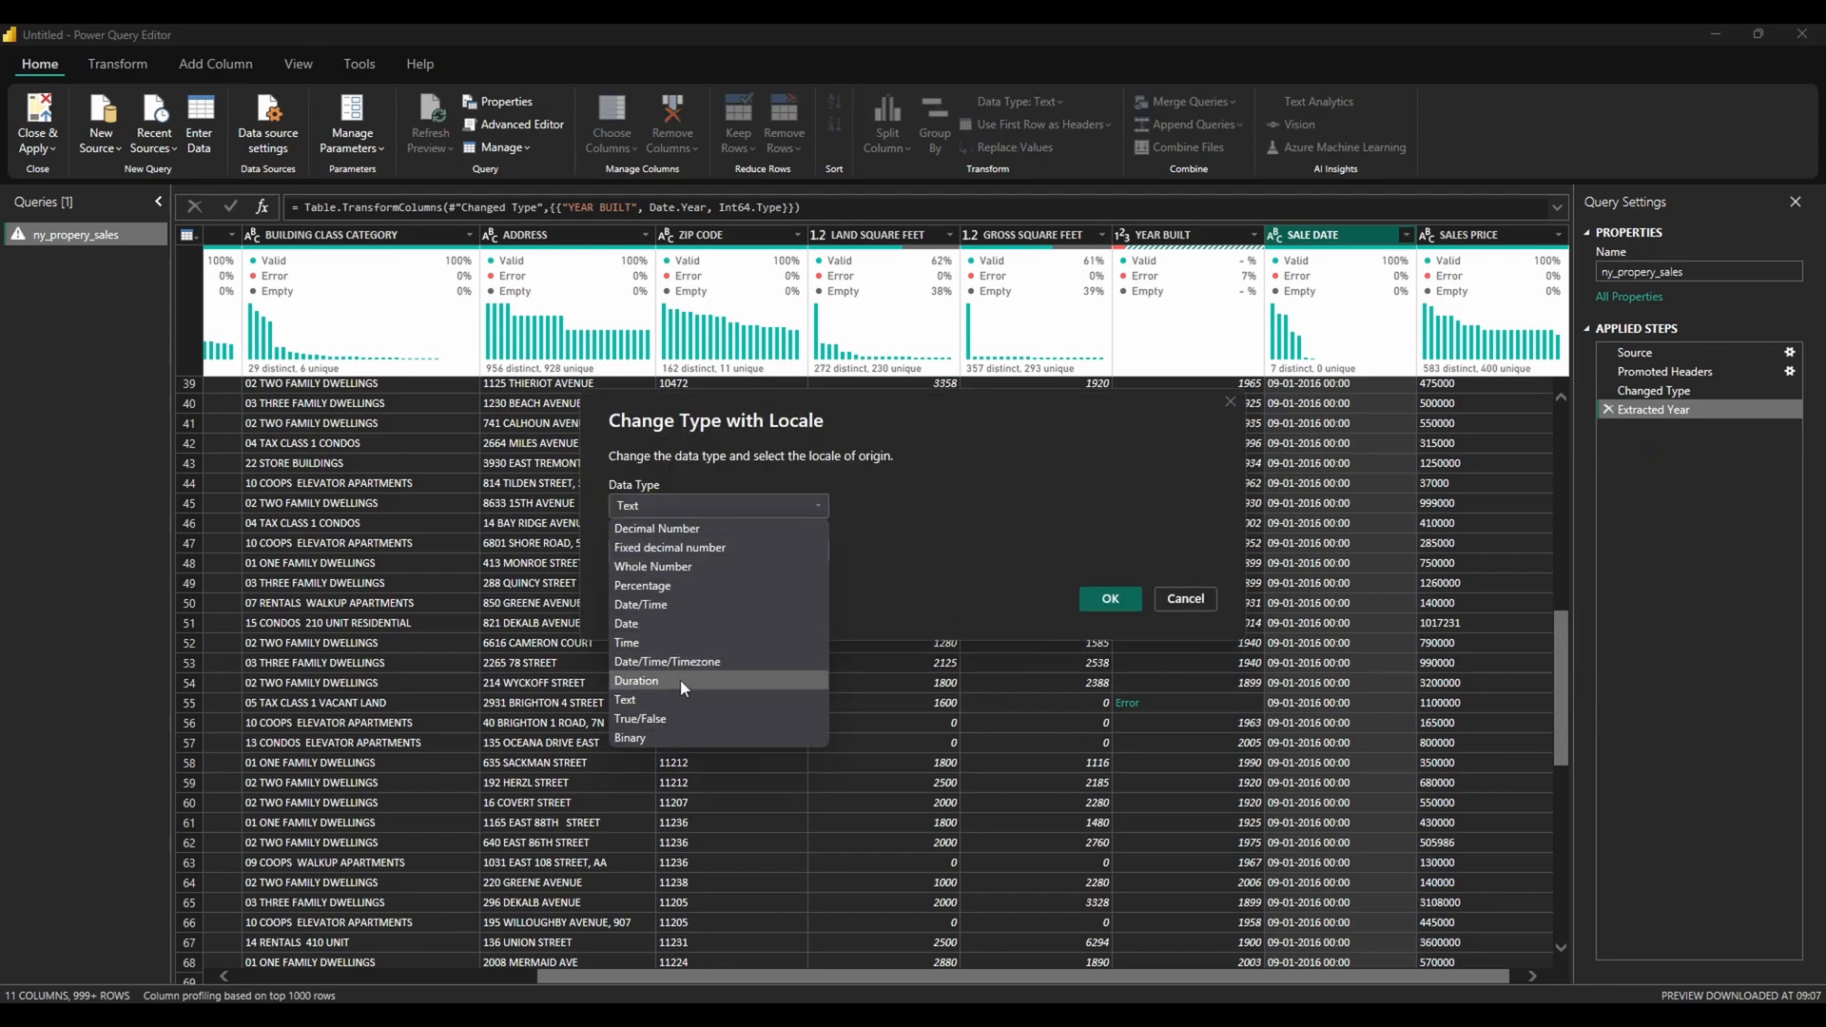
click(652, 604)
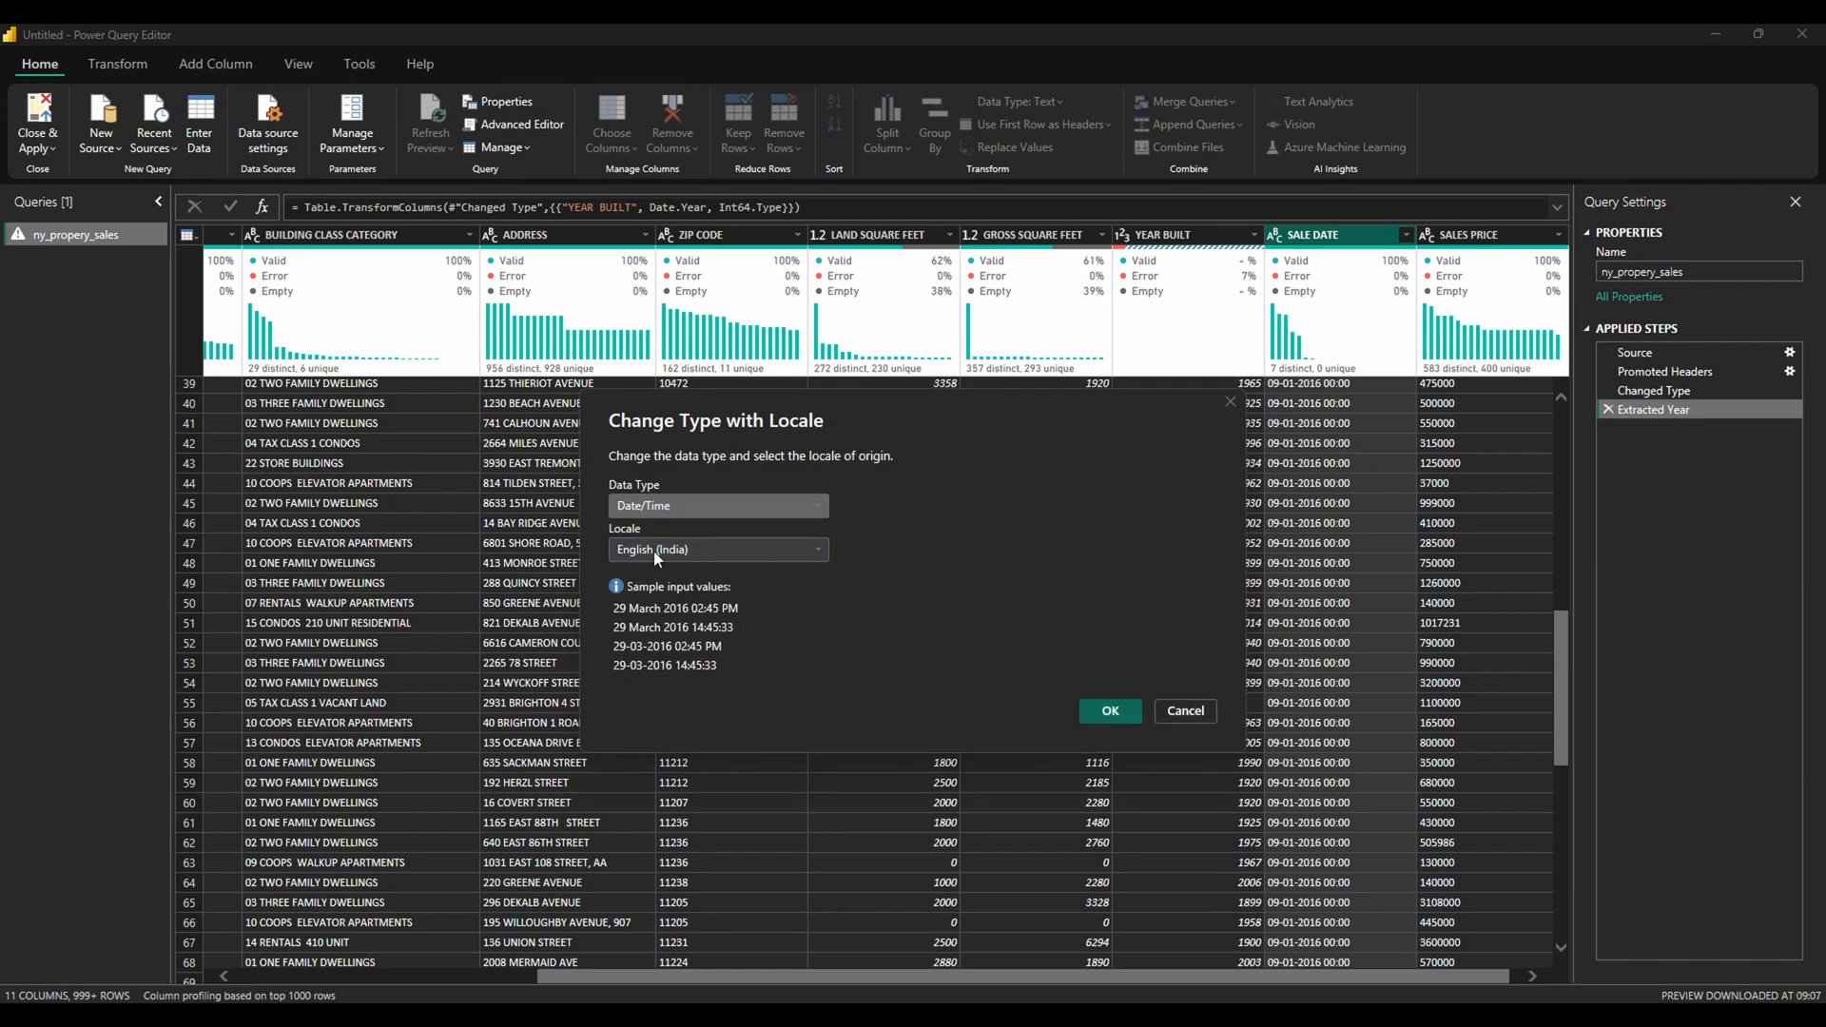
click(700, 546)
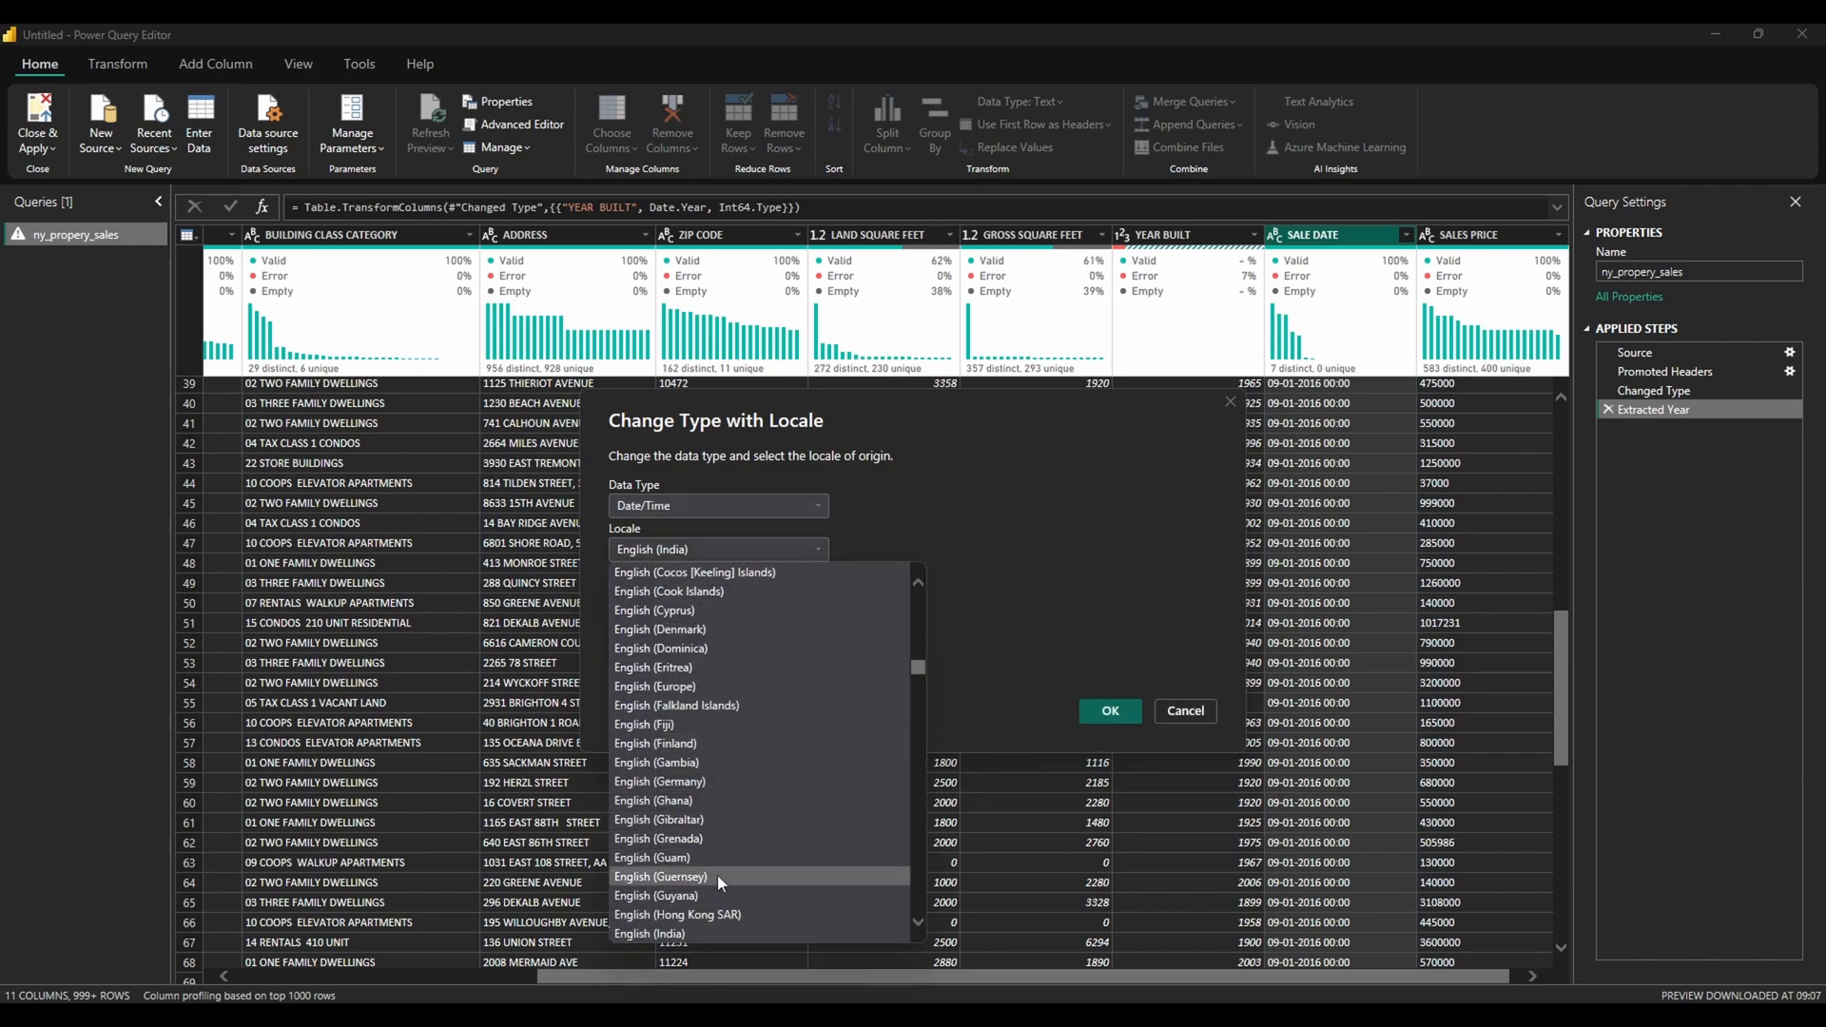
scroll(718, 875, down, 14)
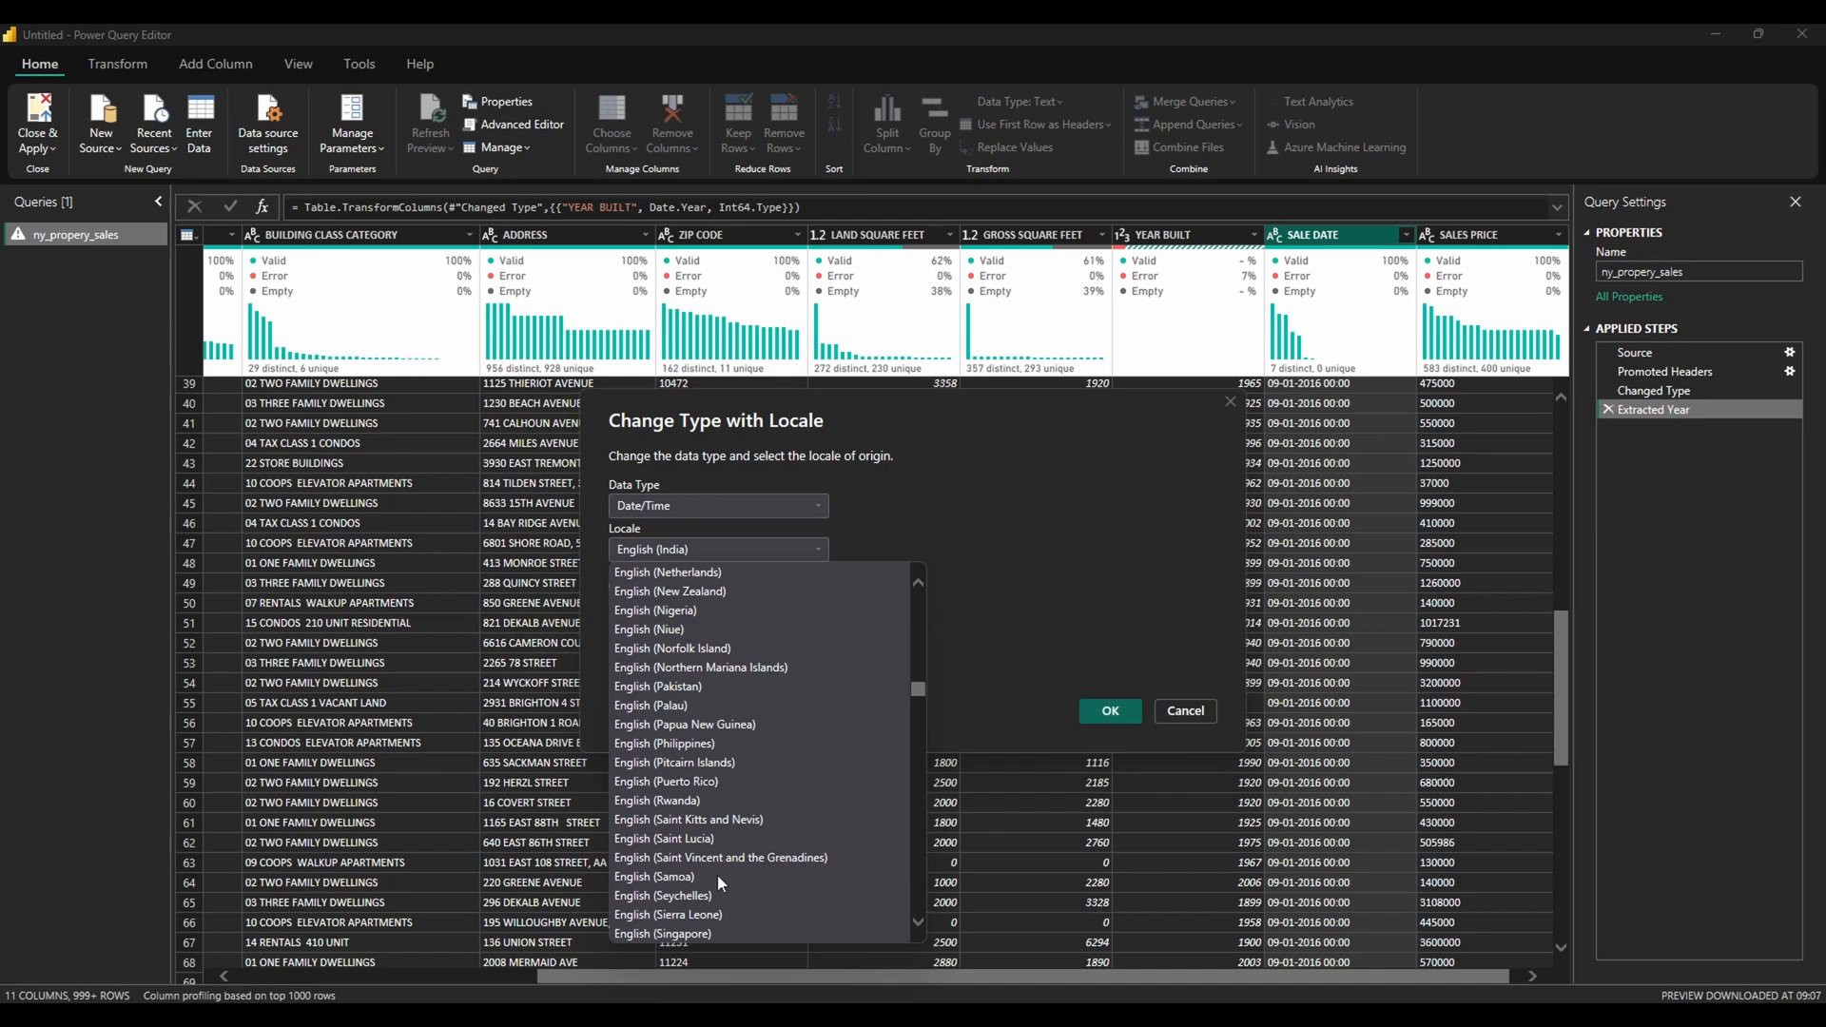
scroll(718, 875, down, 7)
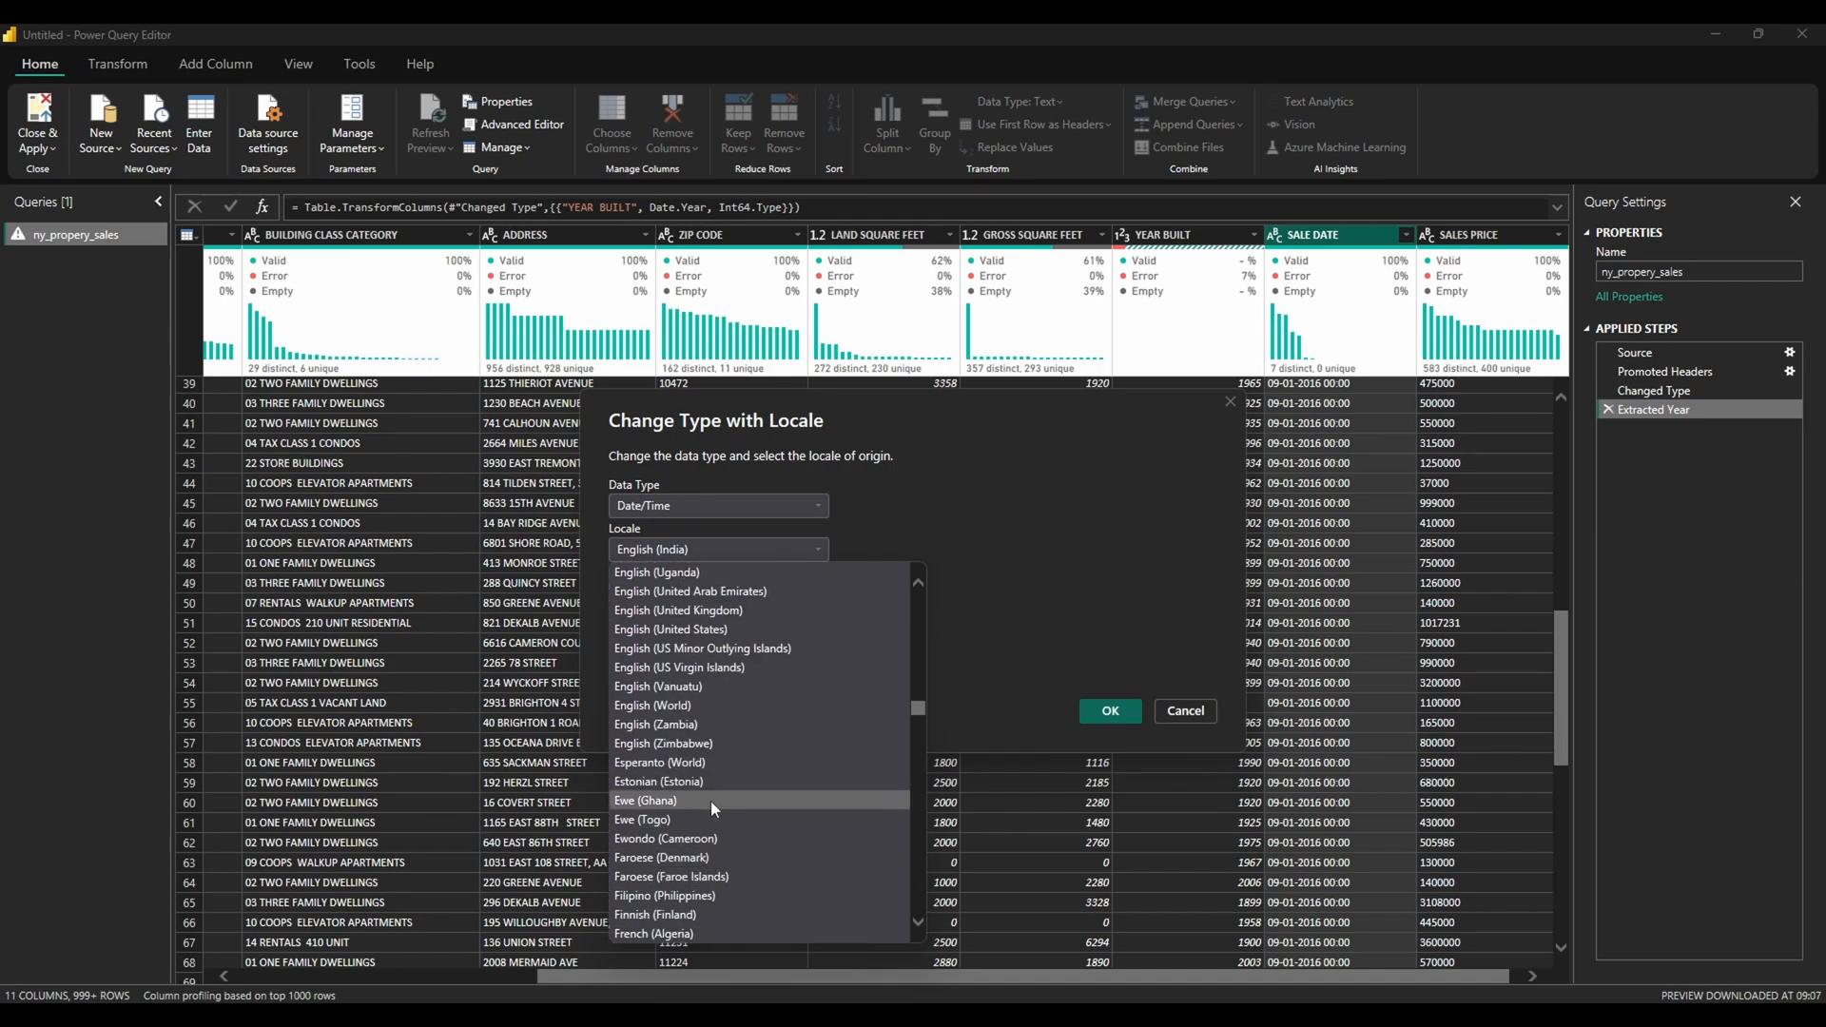
click(699, 629)
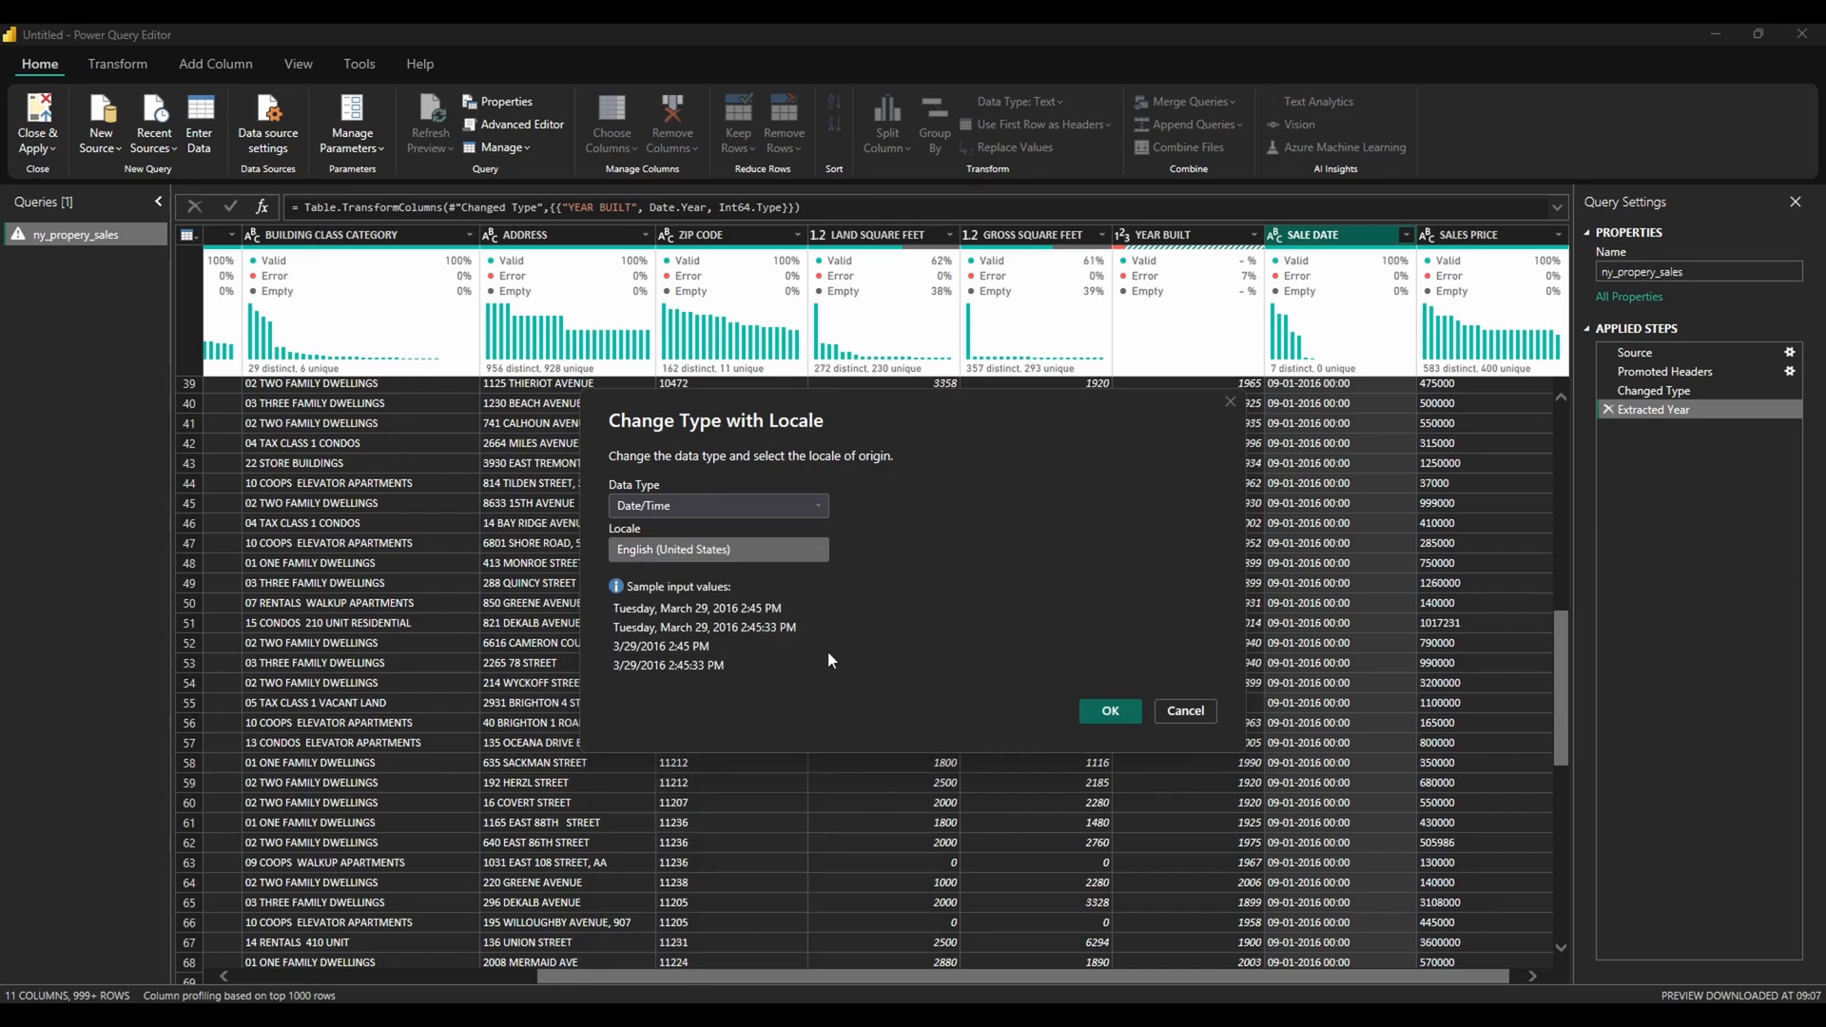
click(1109, 713)
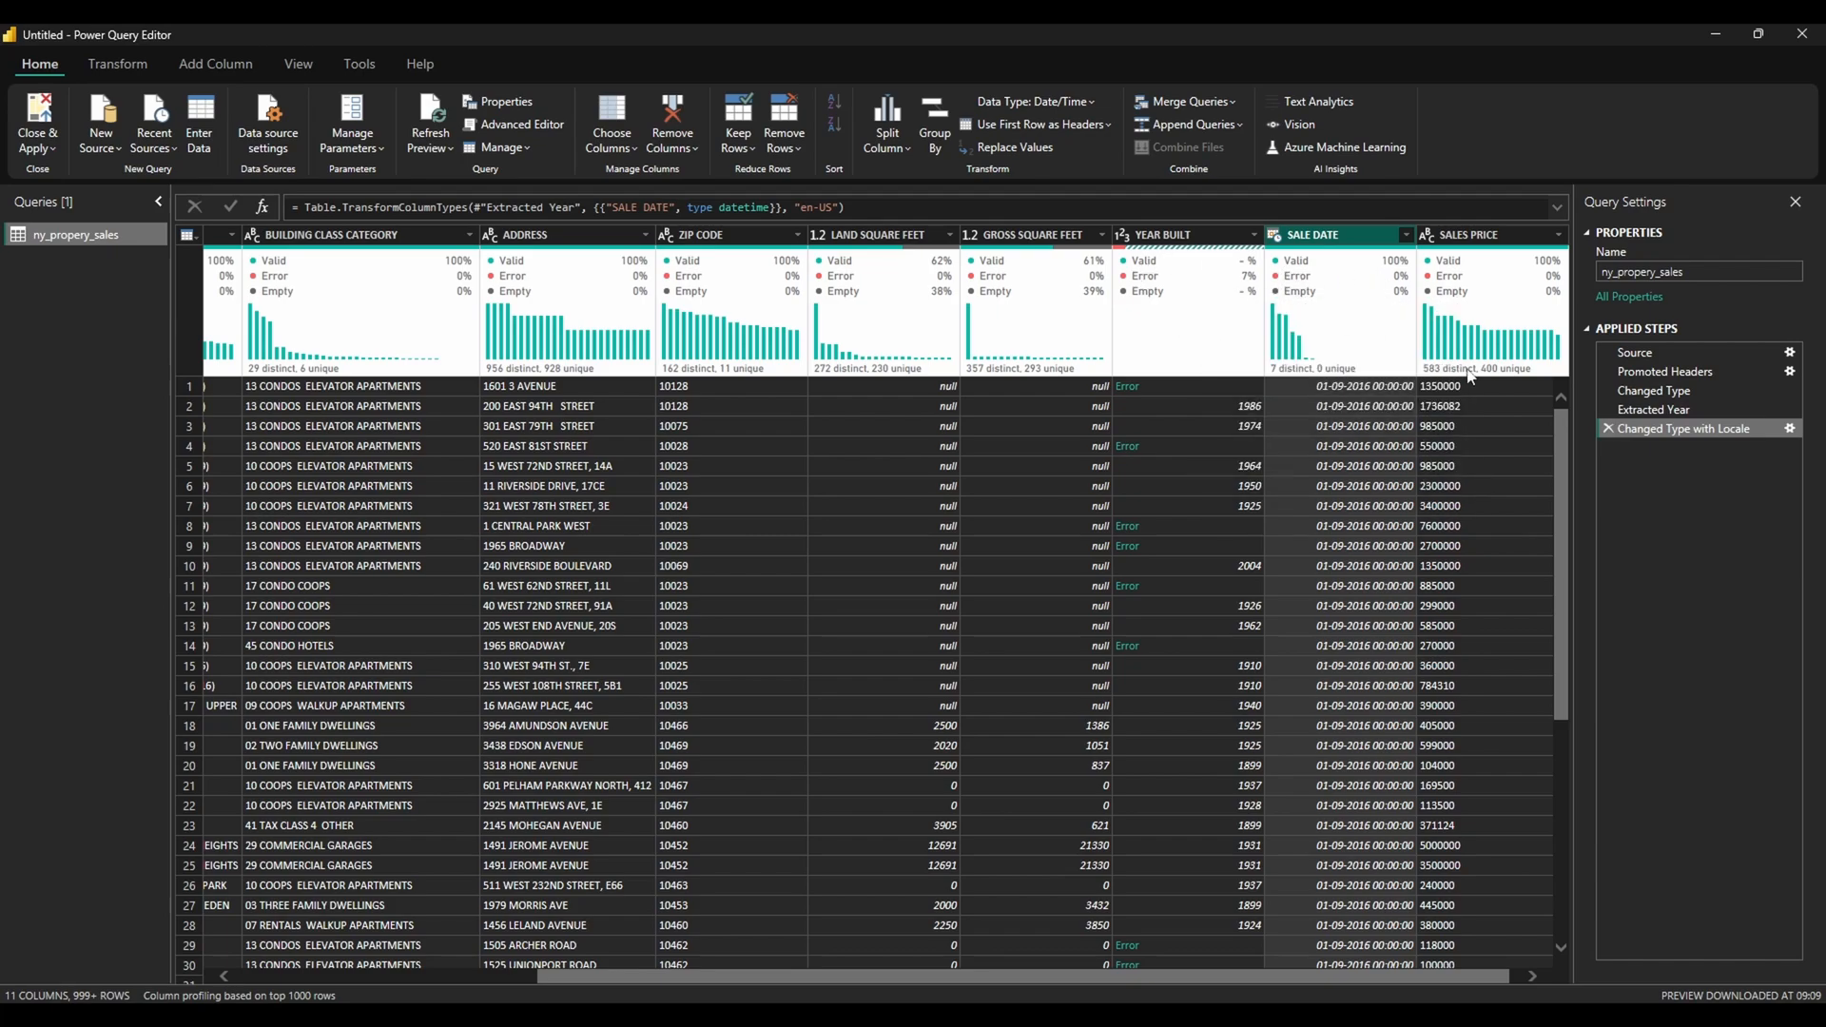
Delete the Extracted Year and Changed Type steps from the query's applied steps
click(1608, 411)
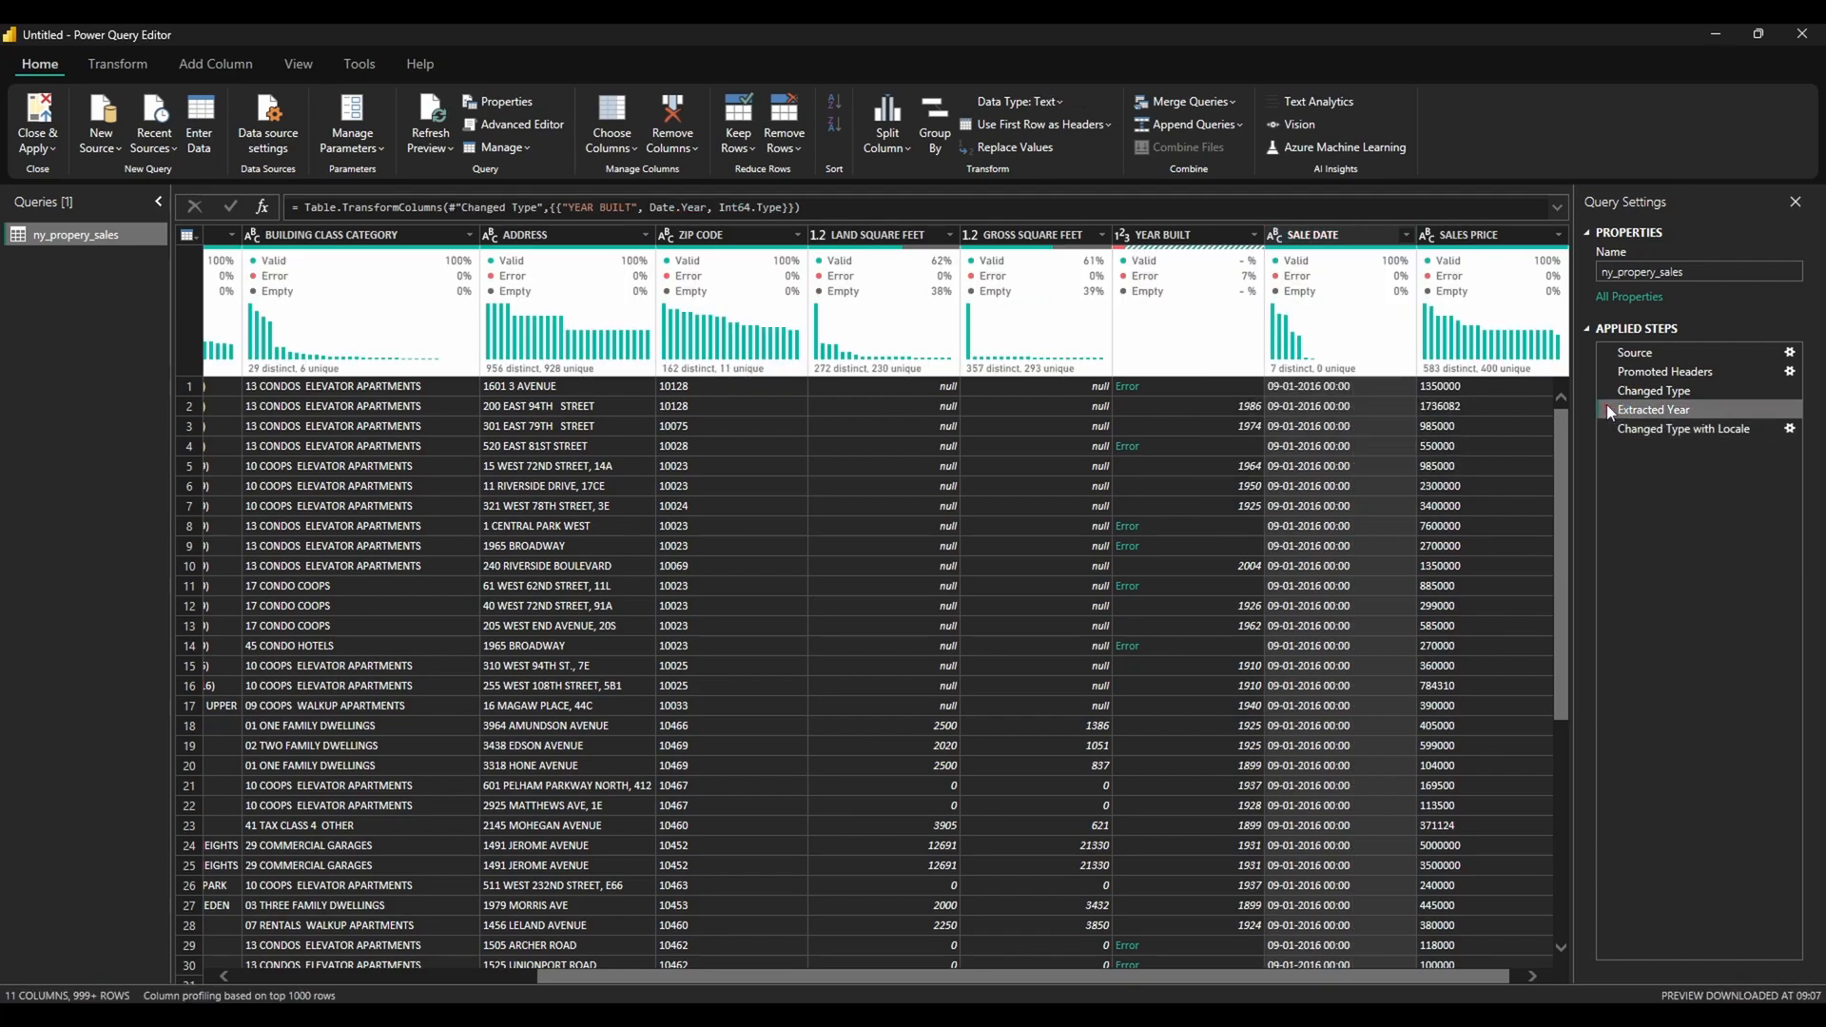
click(1607, 409)
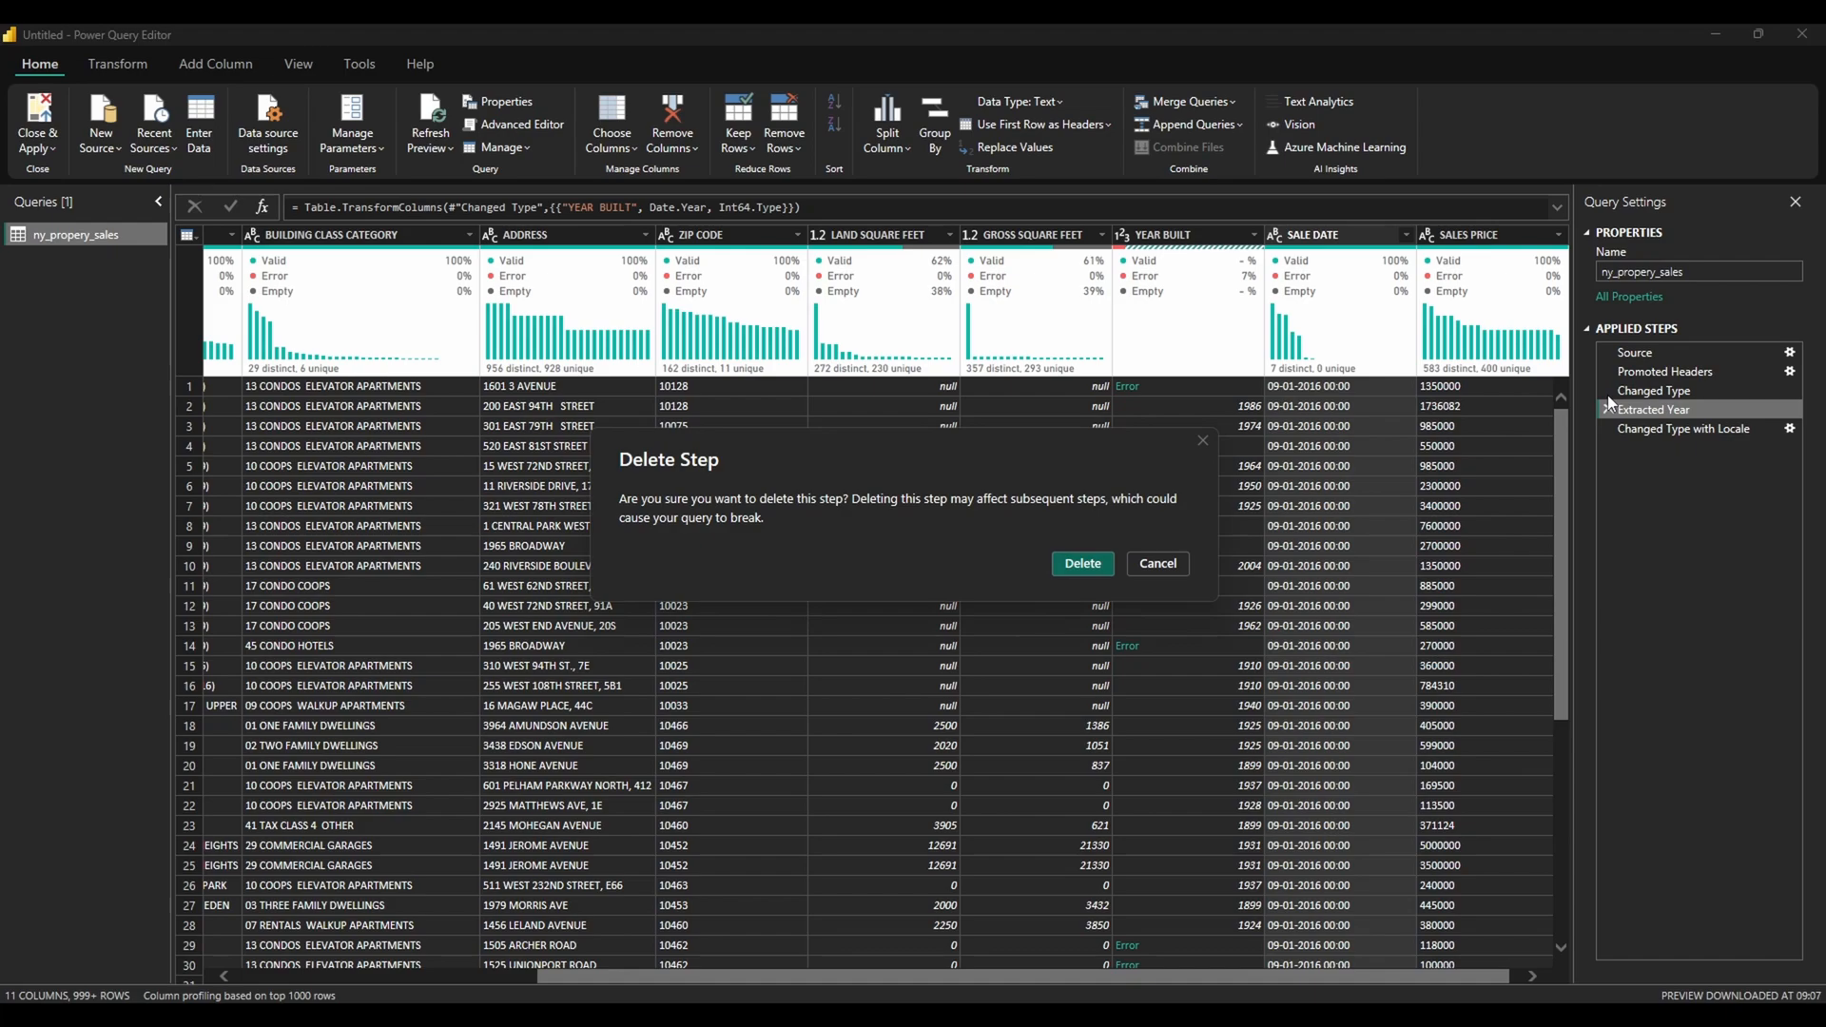
click(1096, 565)
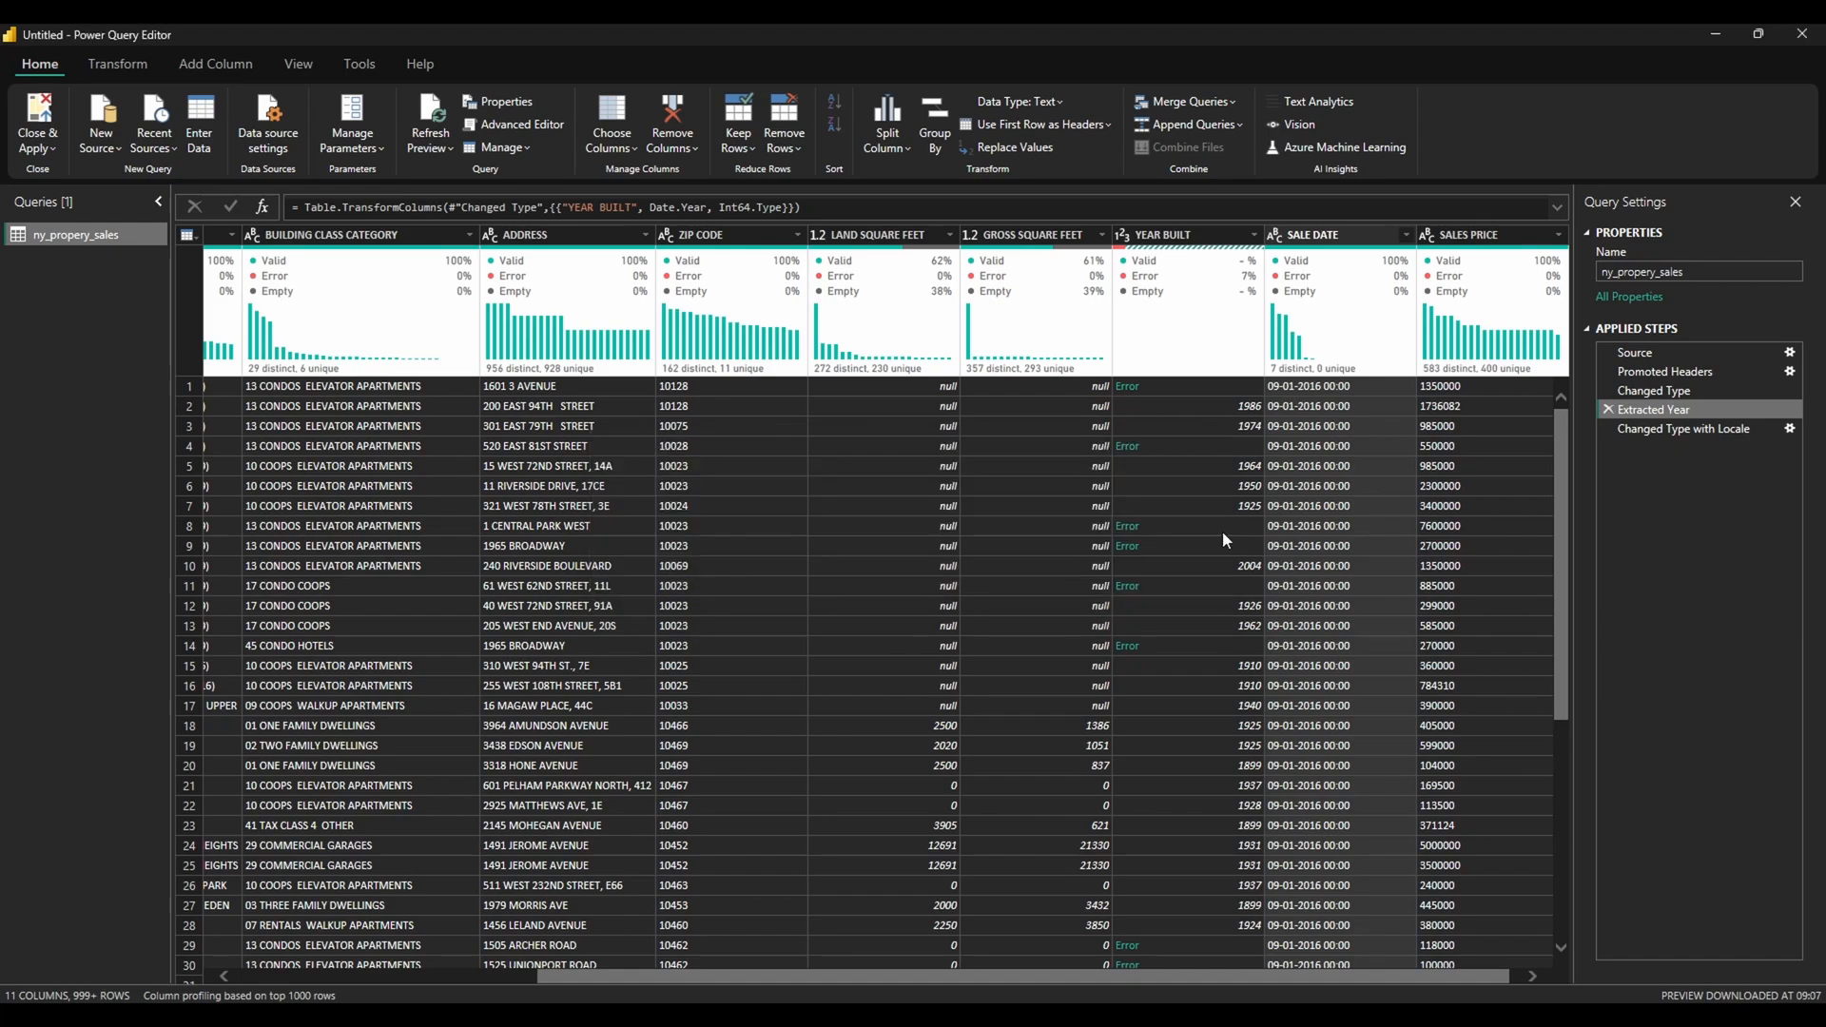
click(1606, 391)
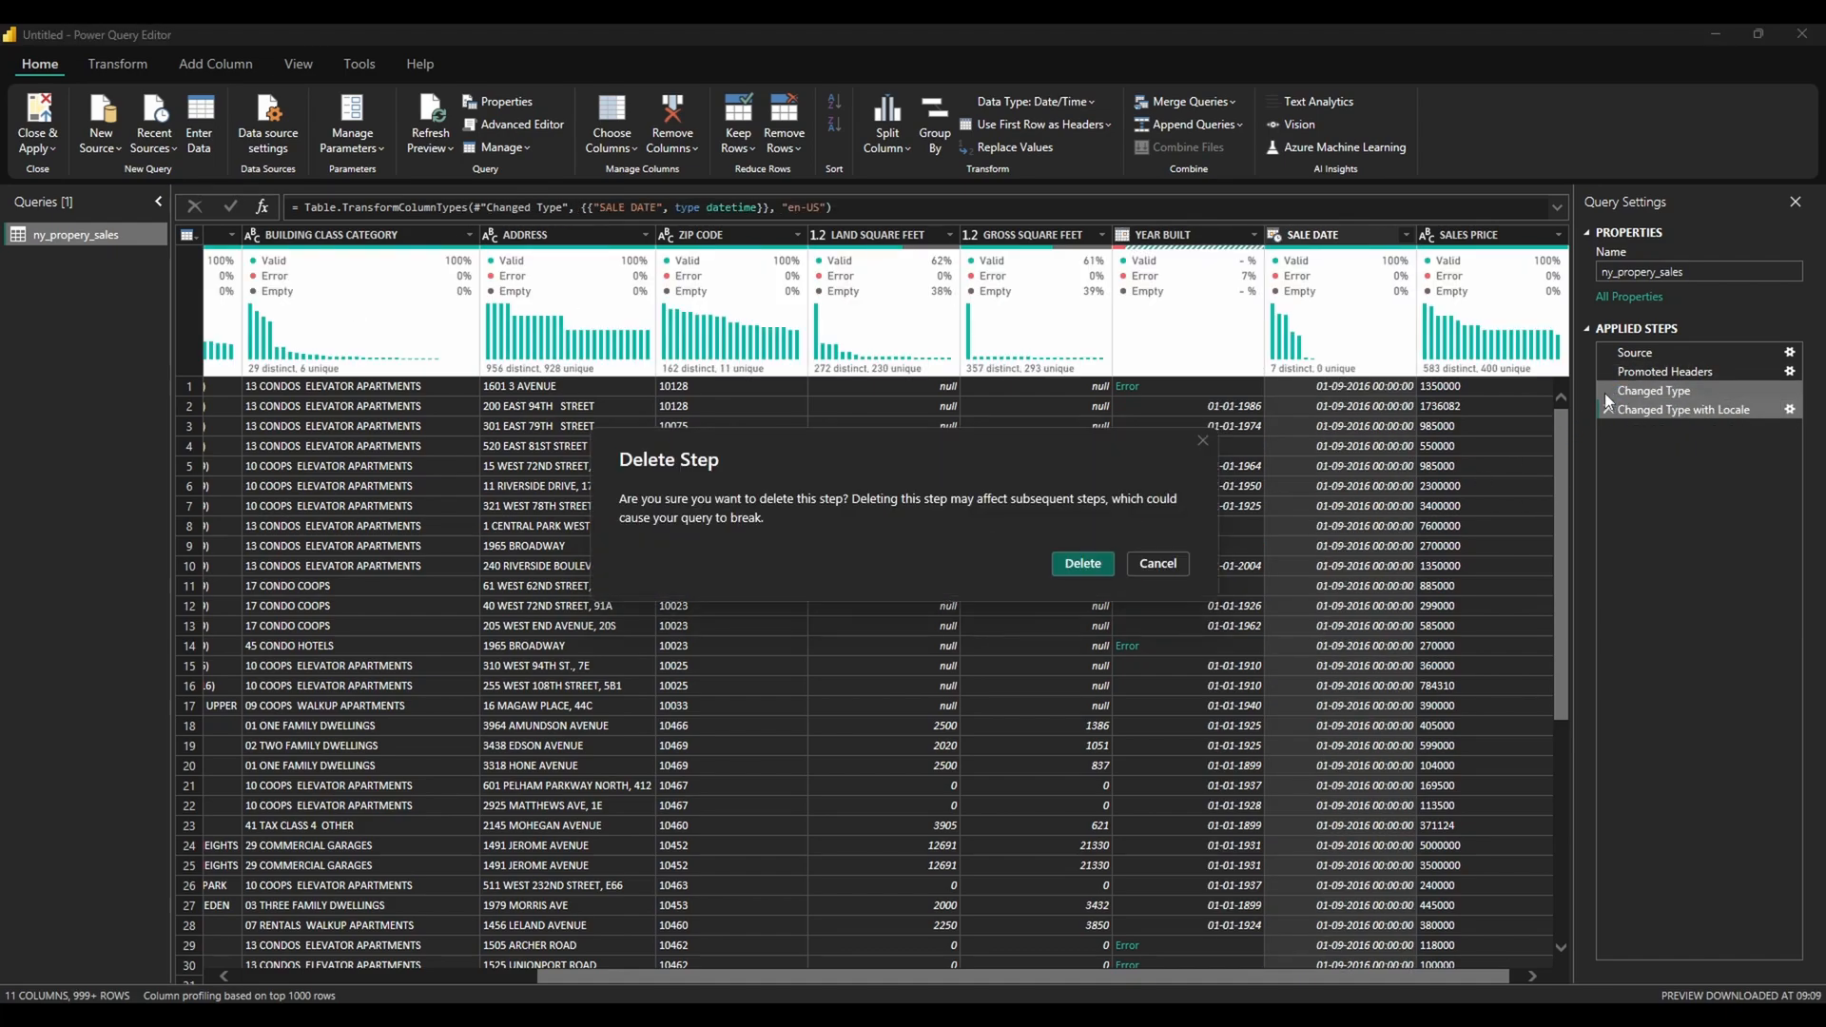
click(1083, 564)
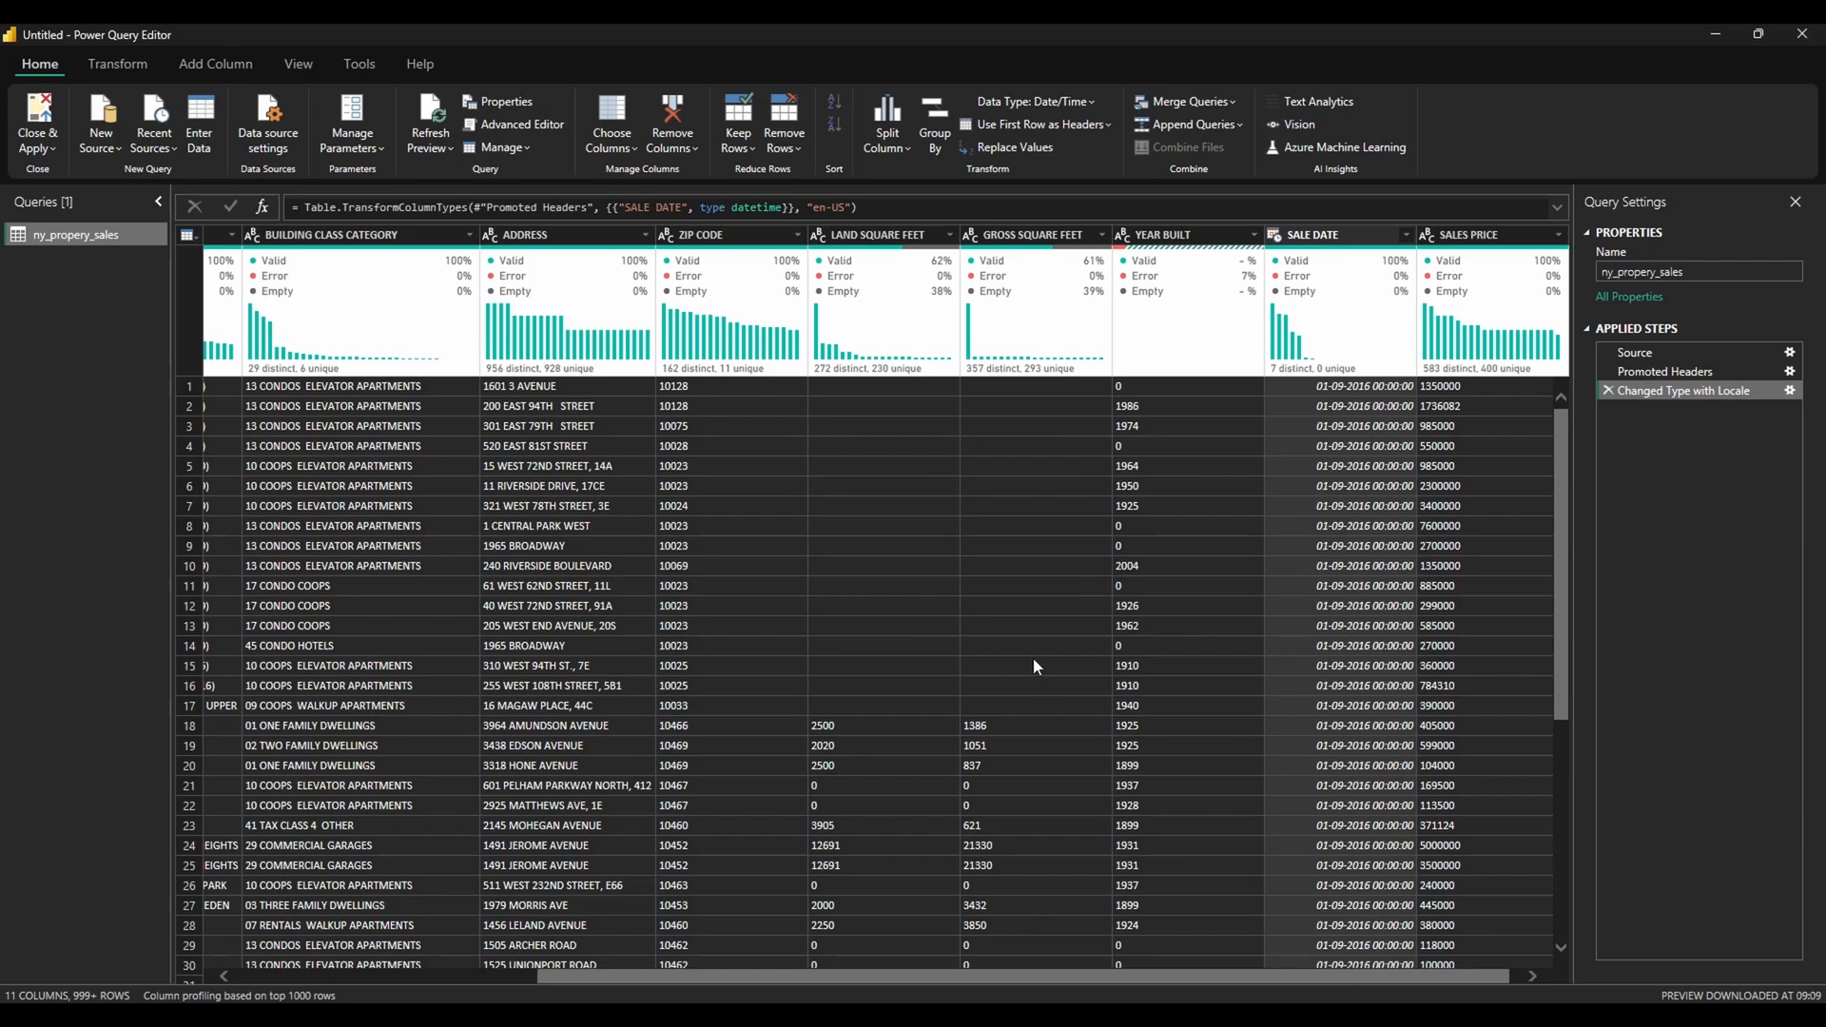
mouse_move(1025, 379)
click(1157, 240)
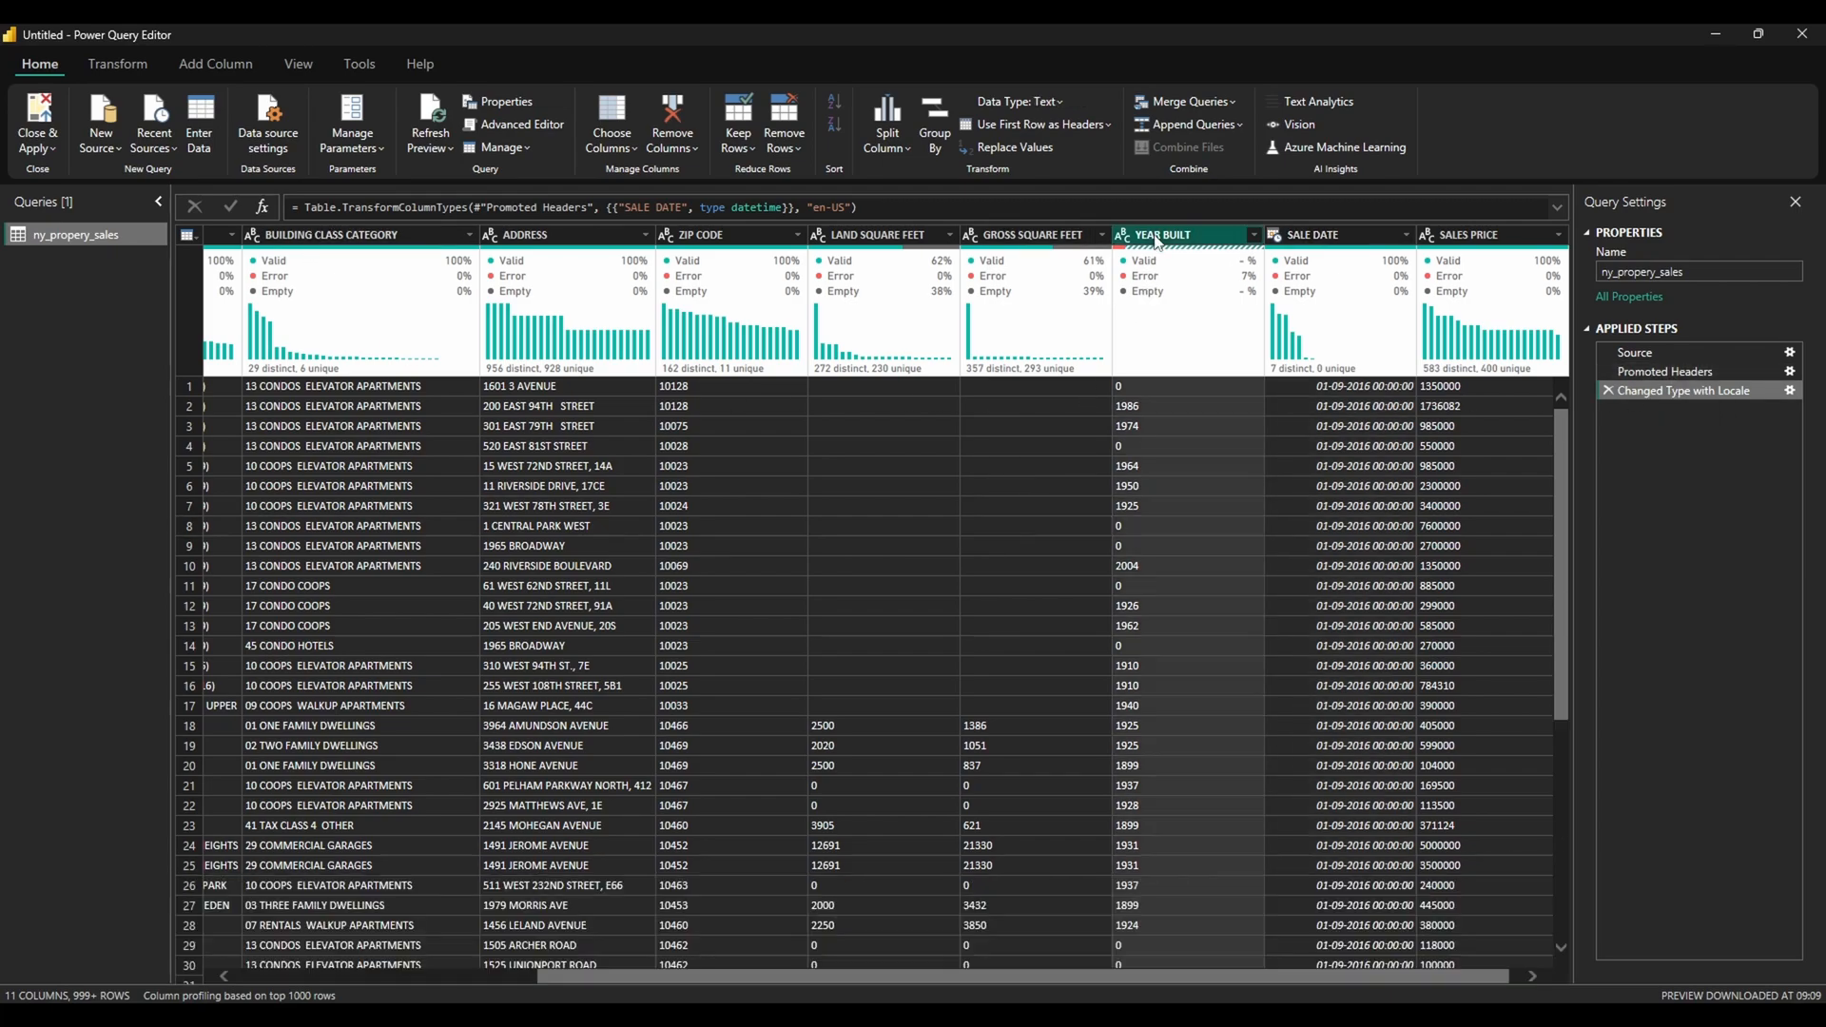
right_click(1160, 240)
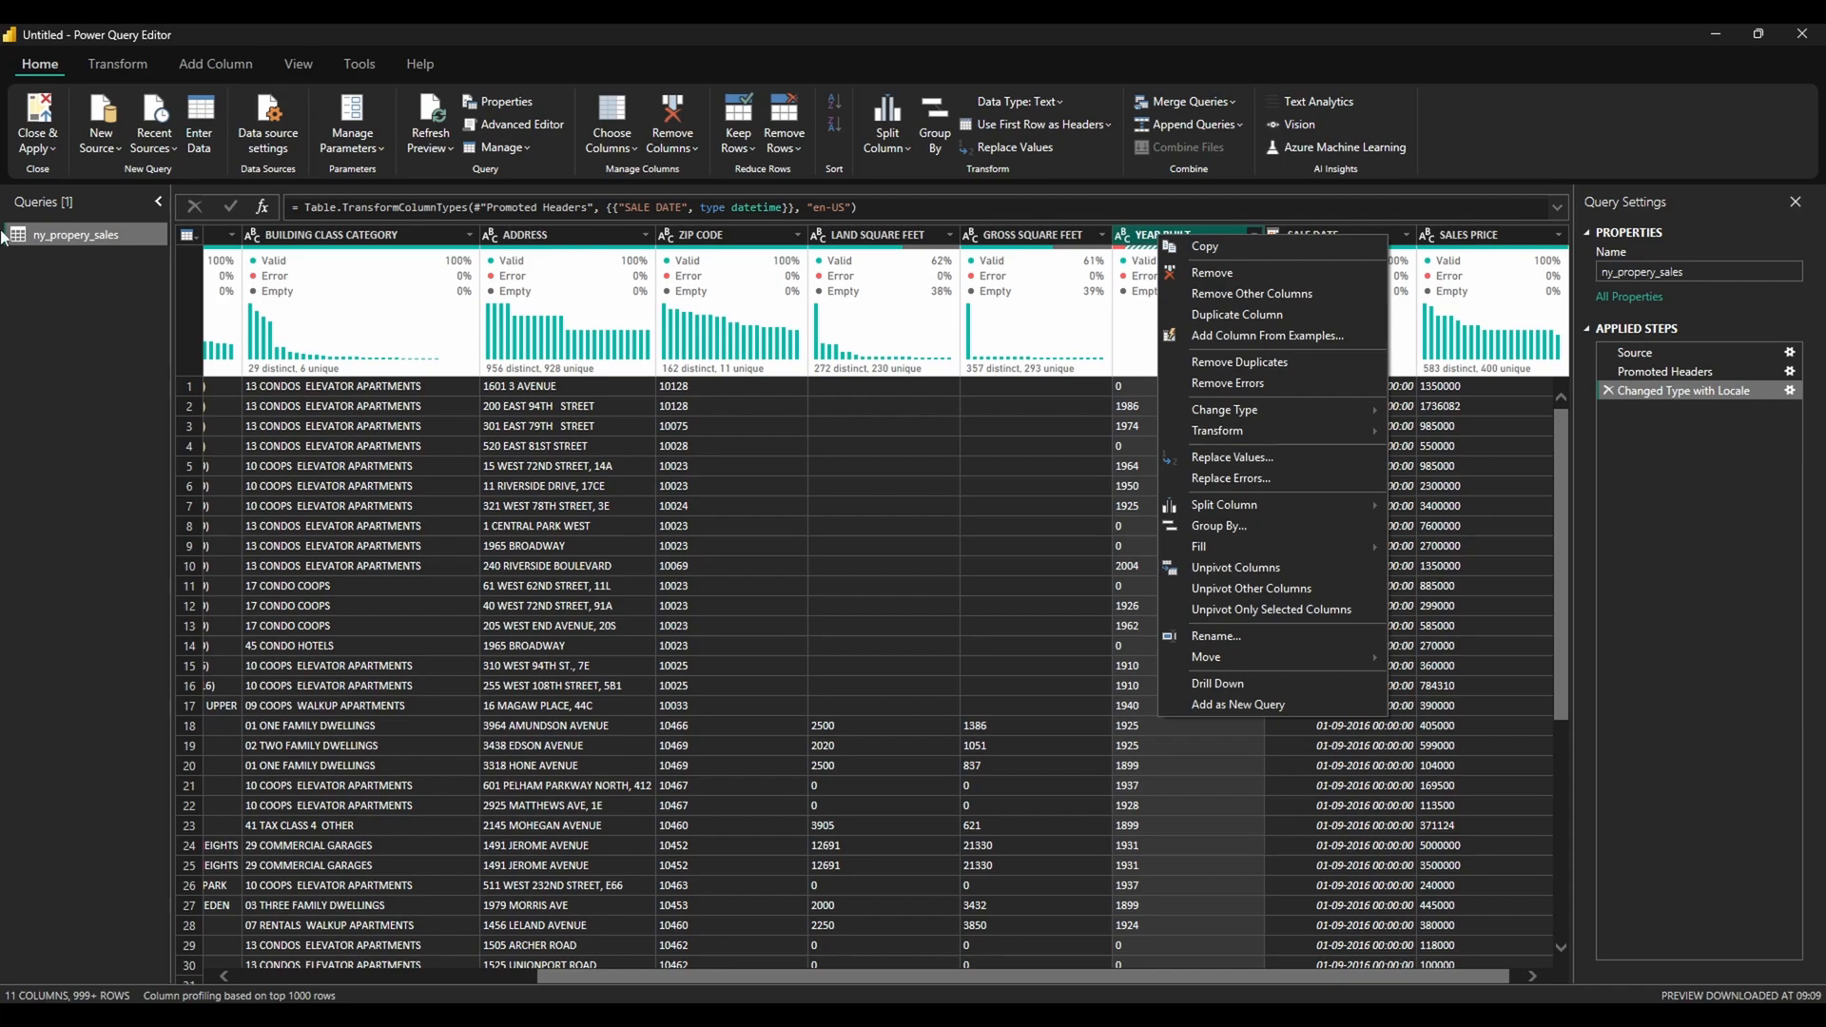
click(1678, 556)
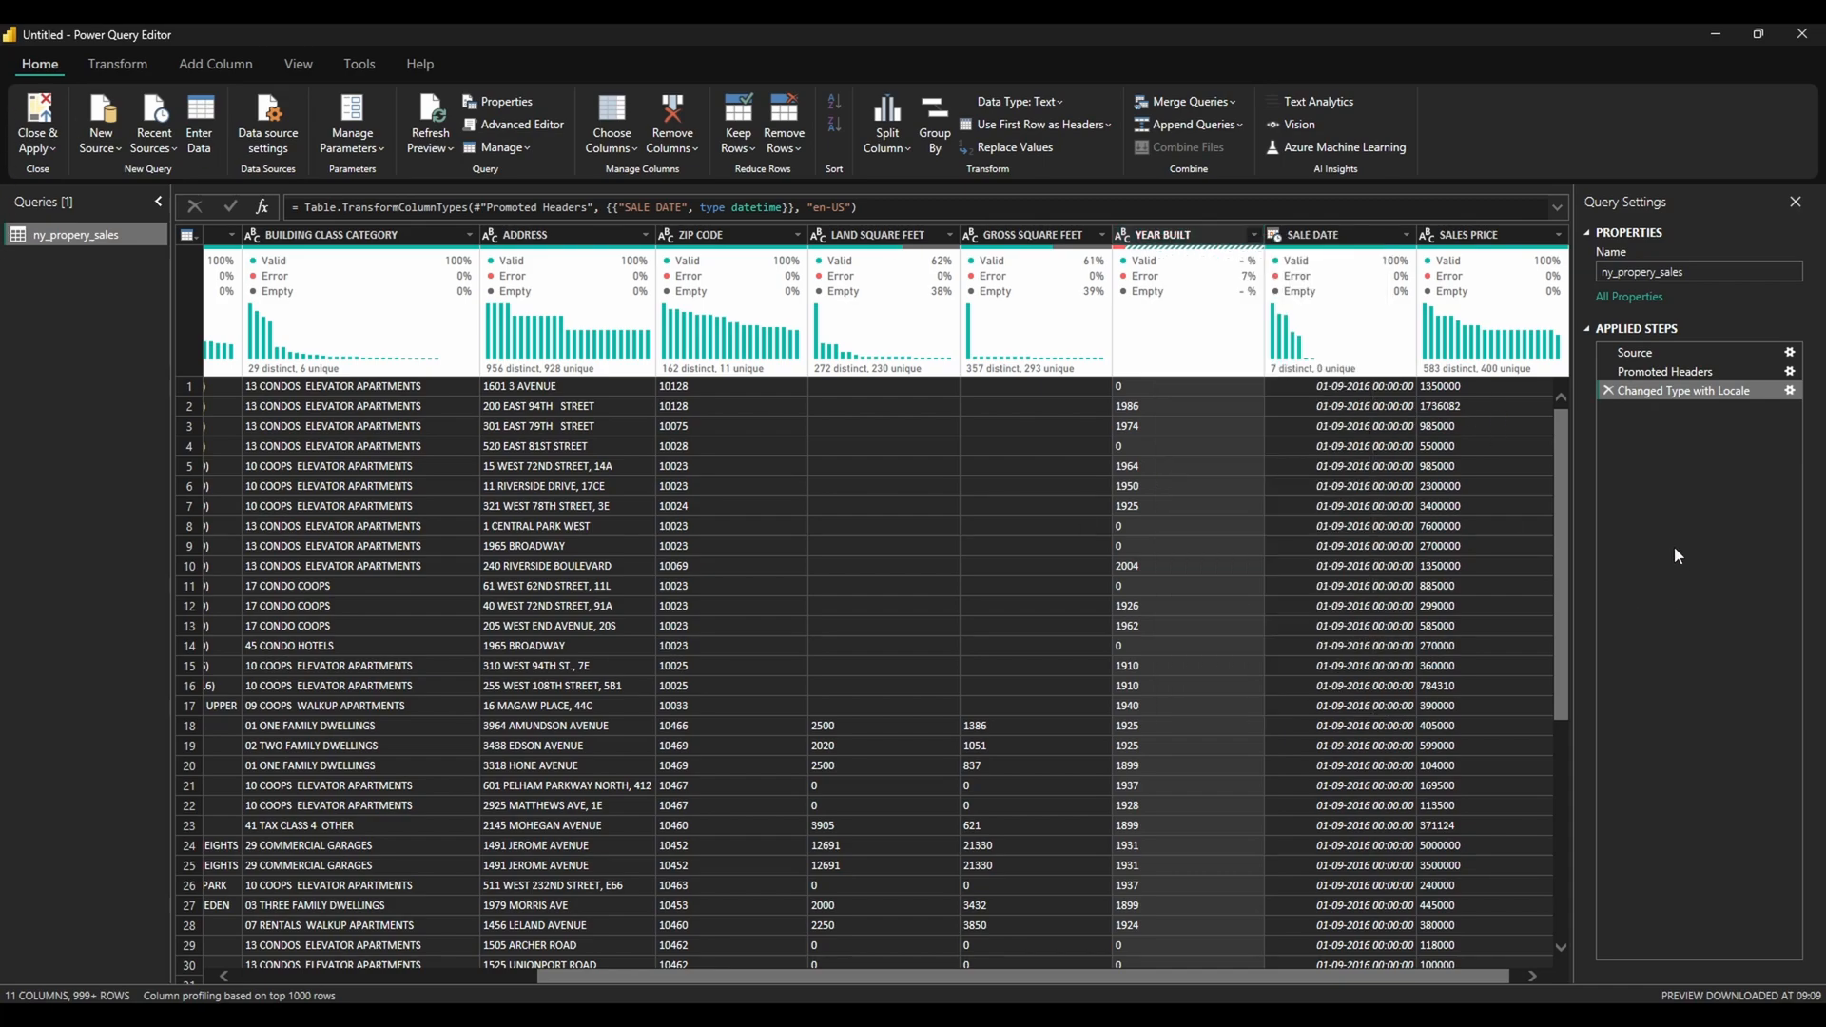
Change the data type of the SALES PRICE column to Decimal Number
drag(1413, 981, 1424, 979)
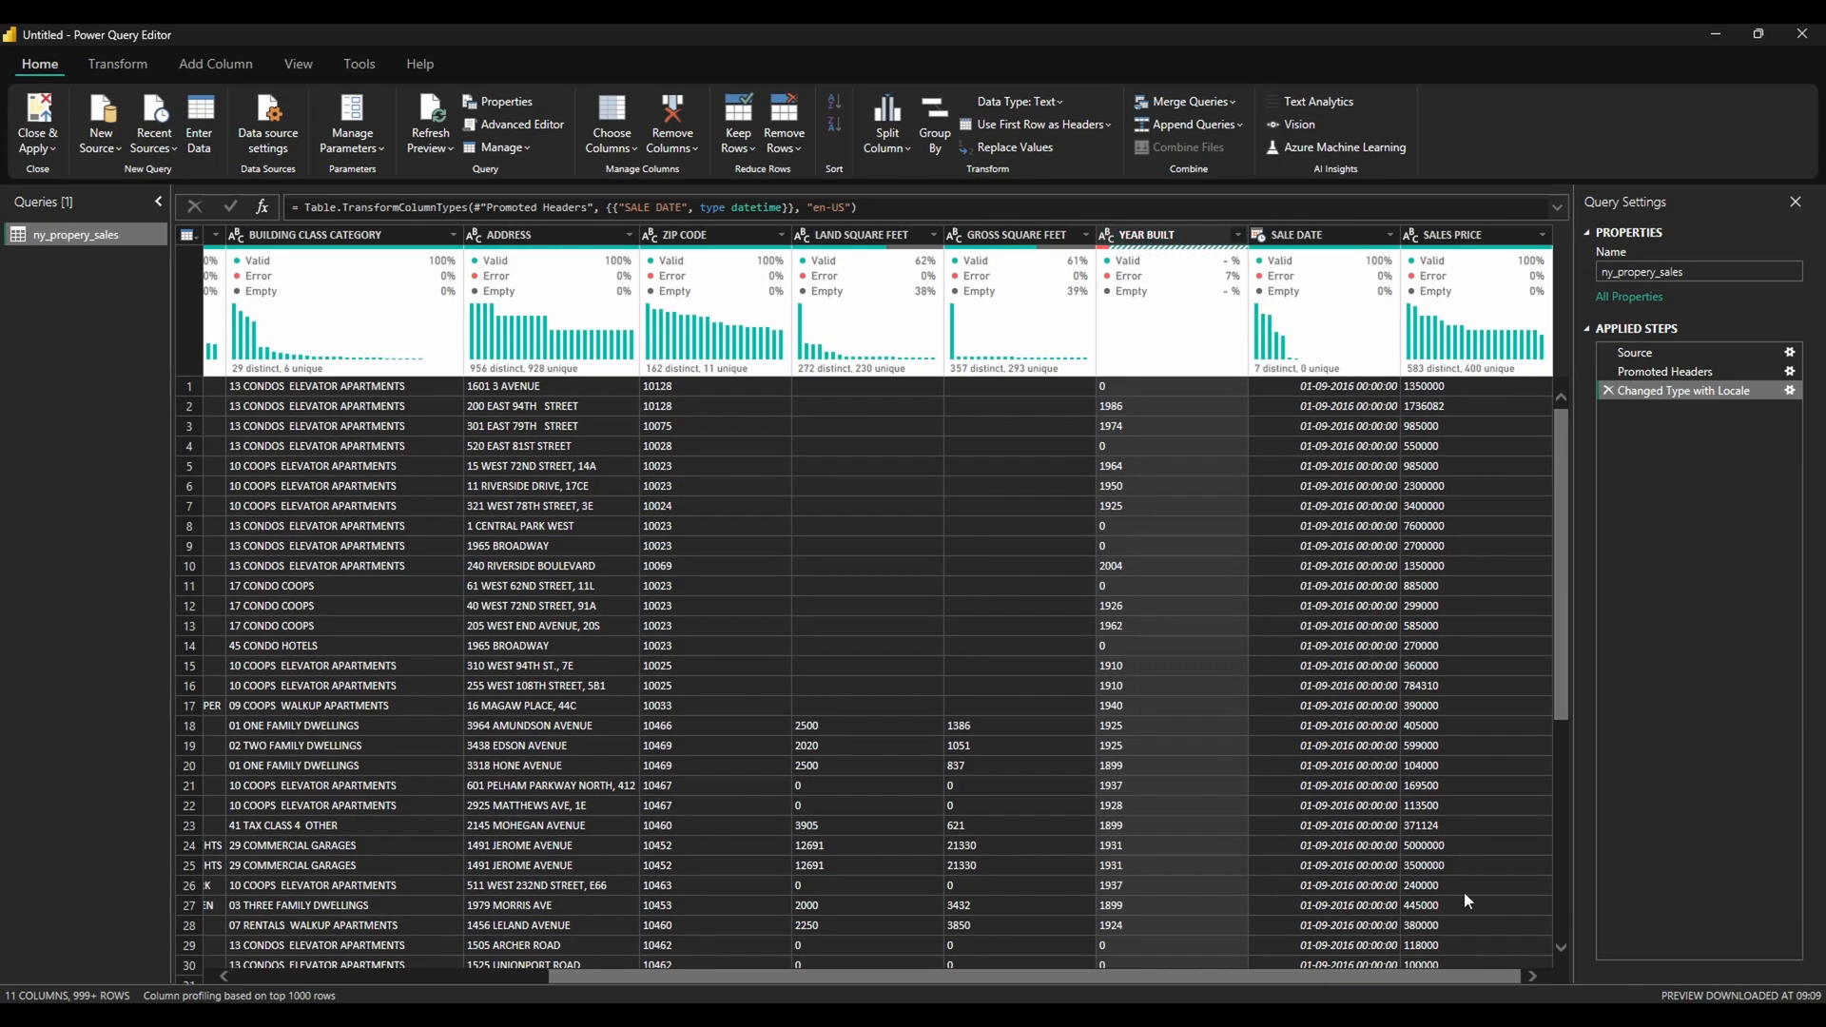
click(1282, 255)
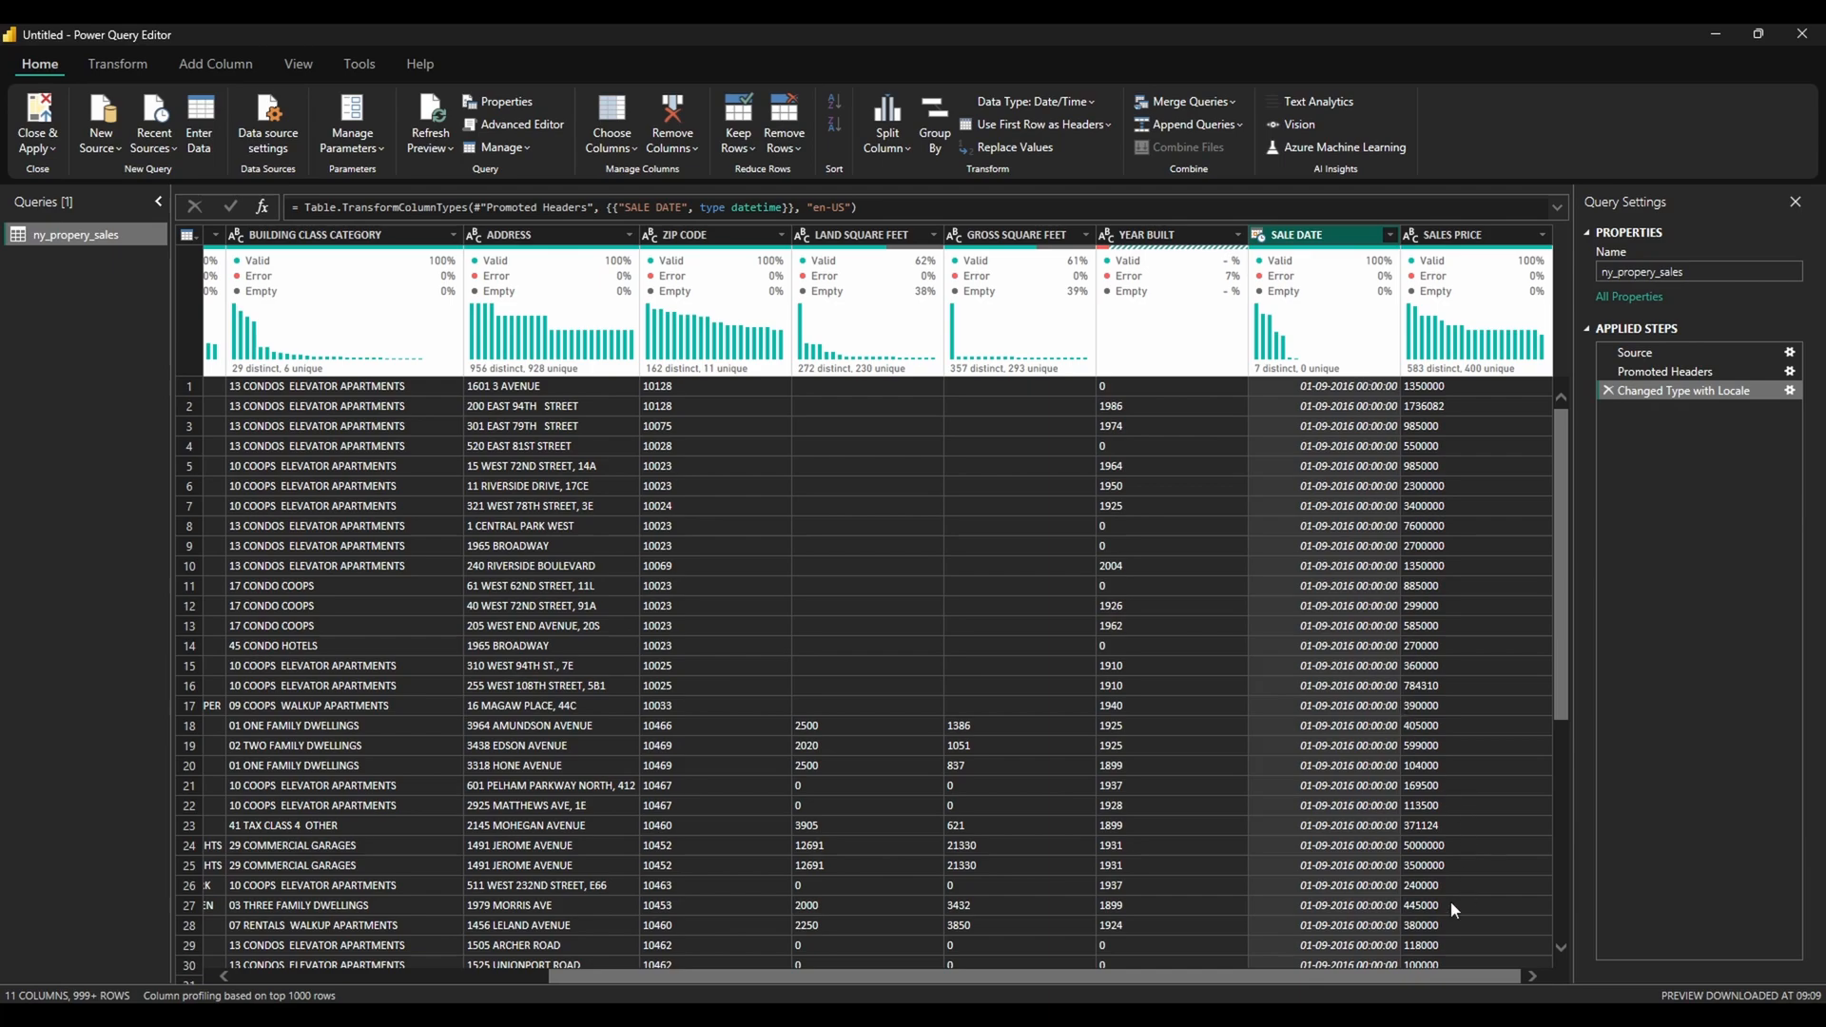
click(1446, 236)
click(1412, 235)
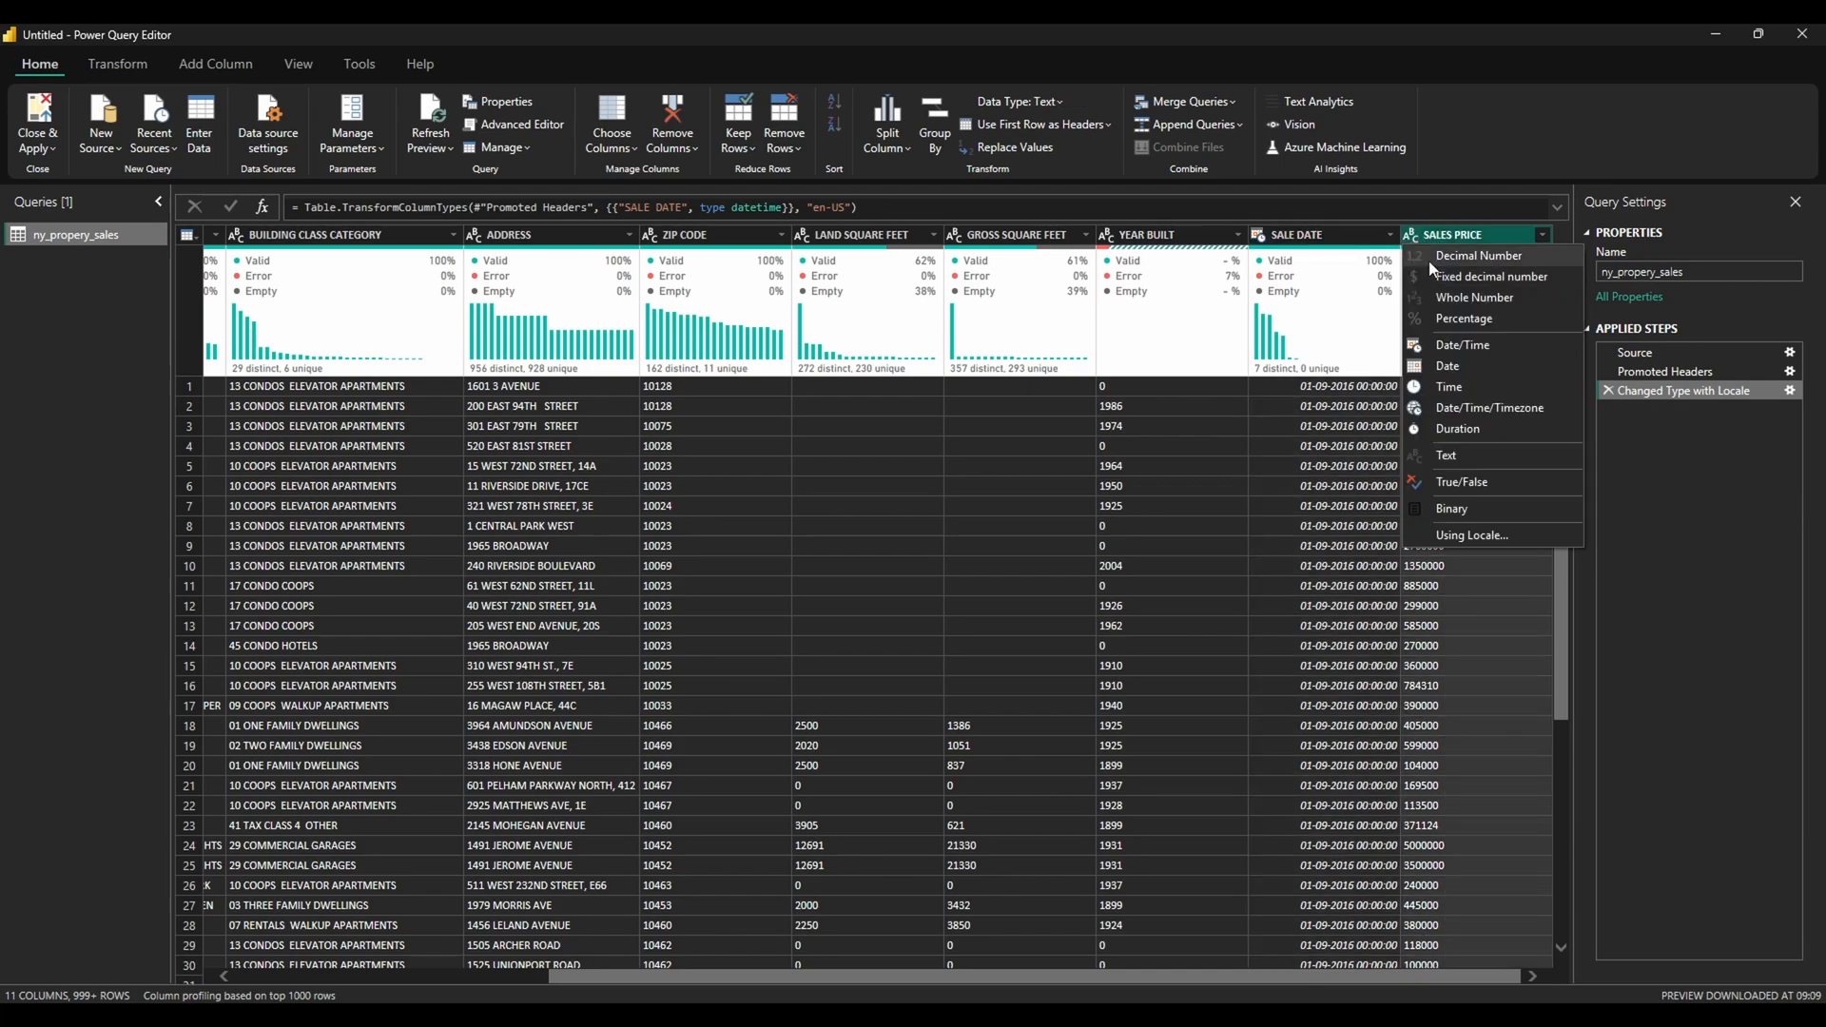
click(1465, 256)
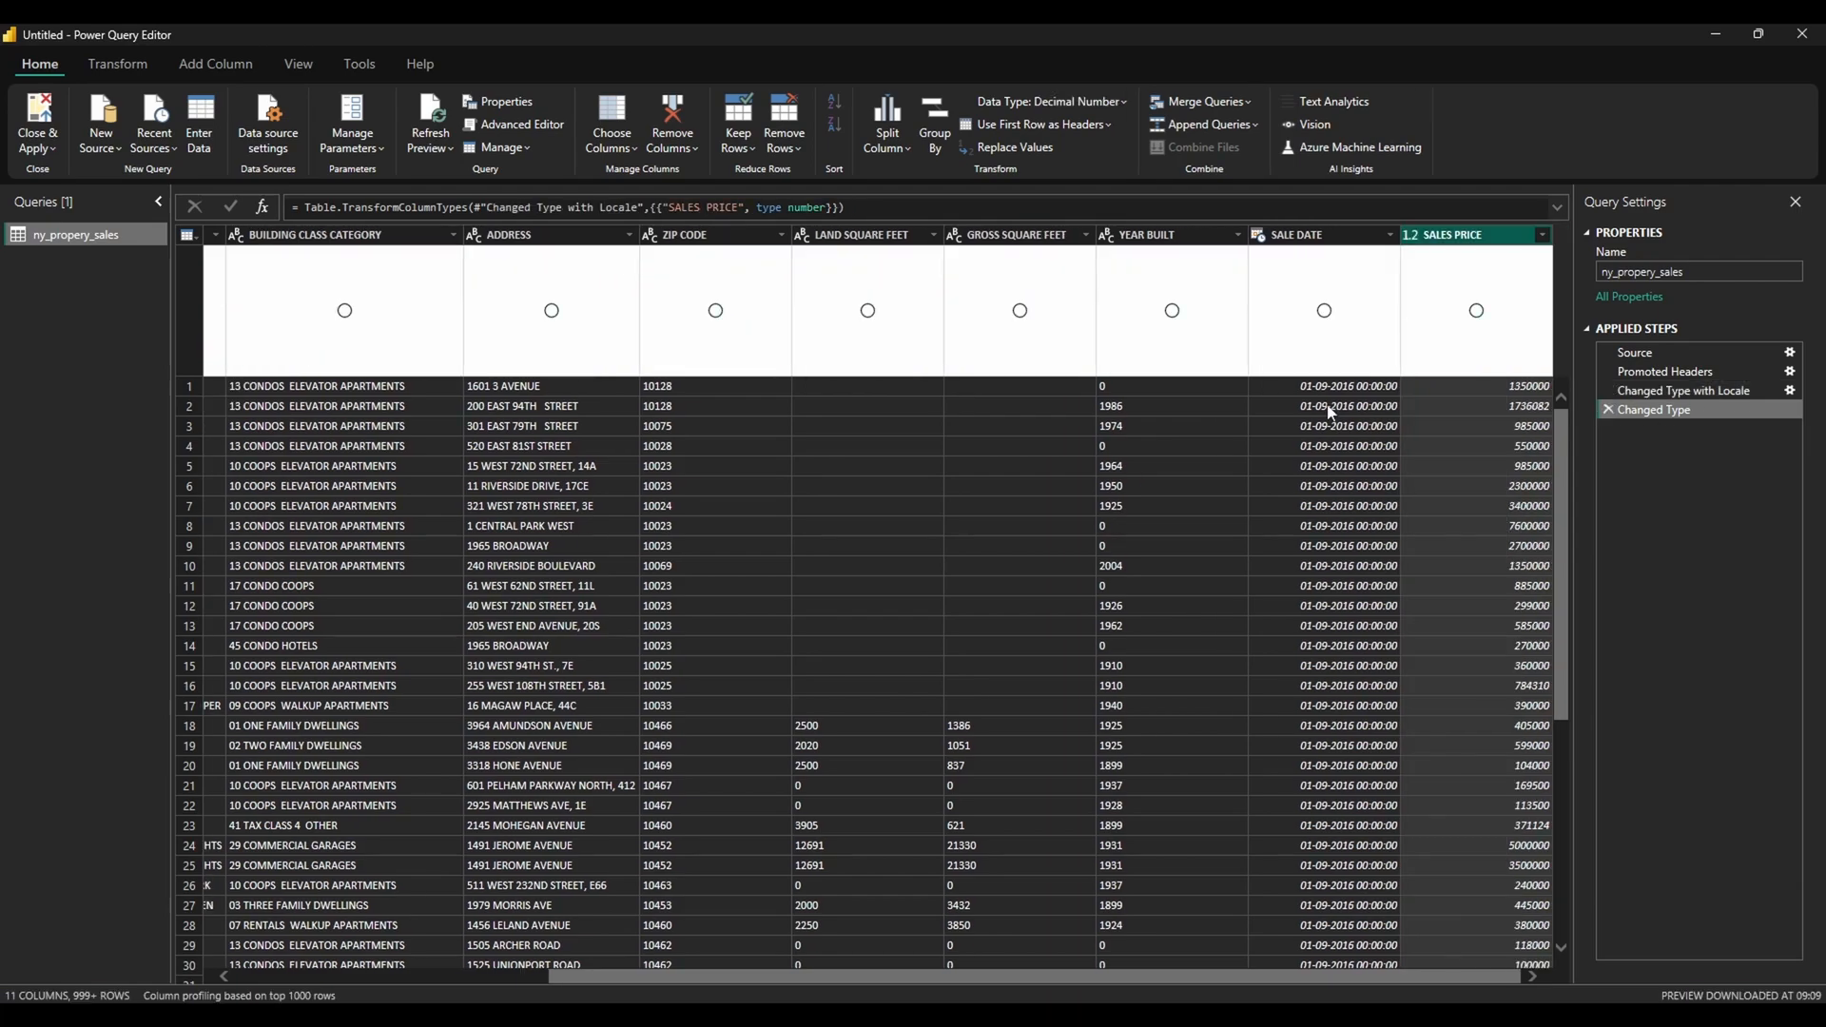
Apply the query changes, return to the Power BI report, and list the fields of the ny_propery_sales table at full width
click(38, 118)
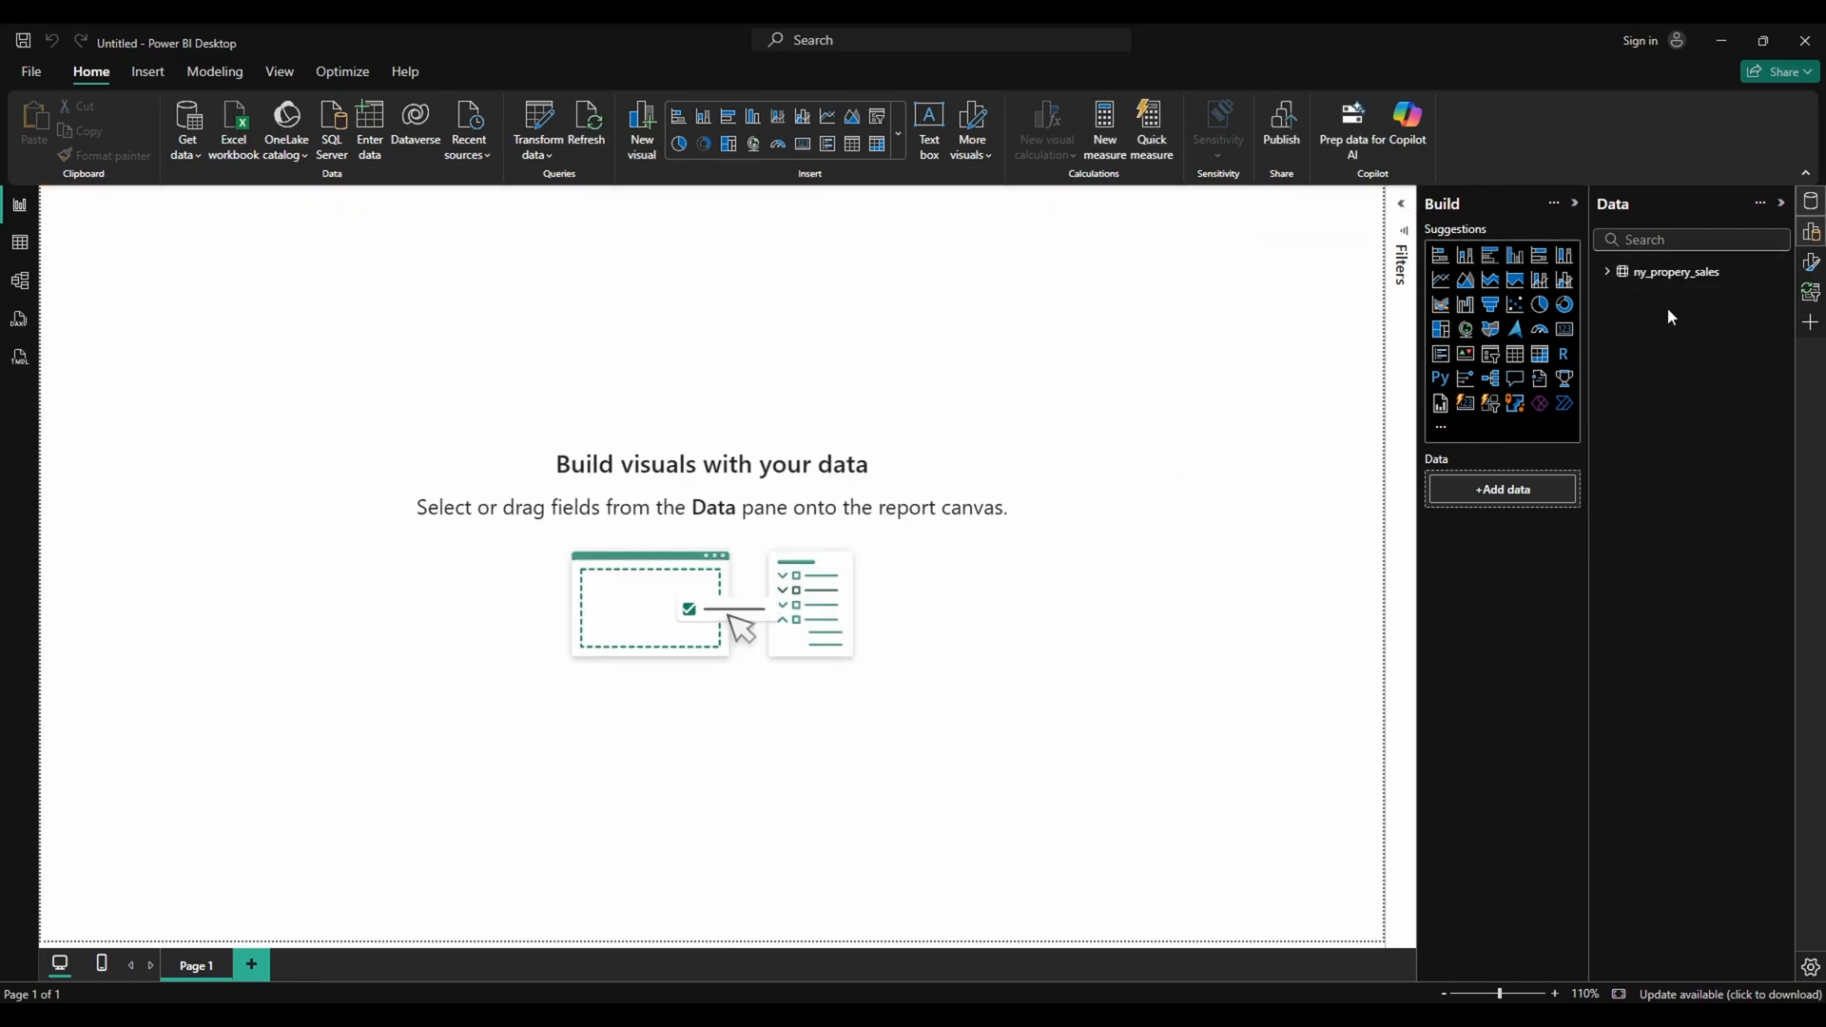
click(1610, 273)
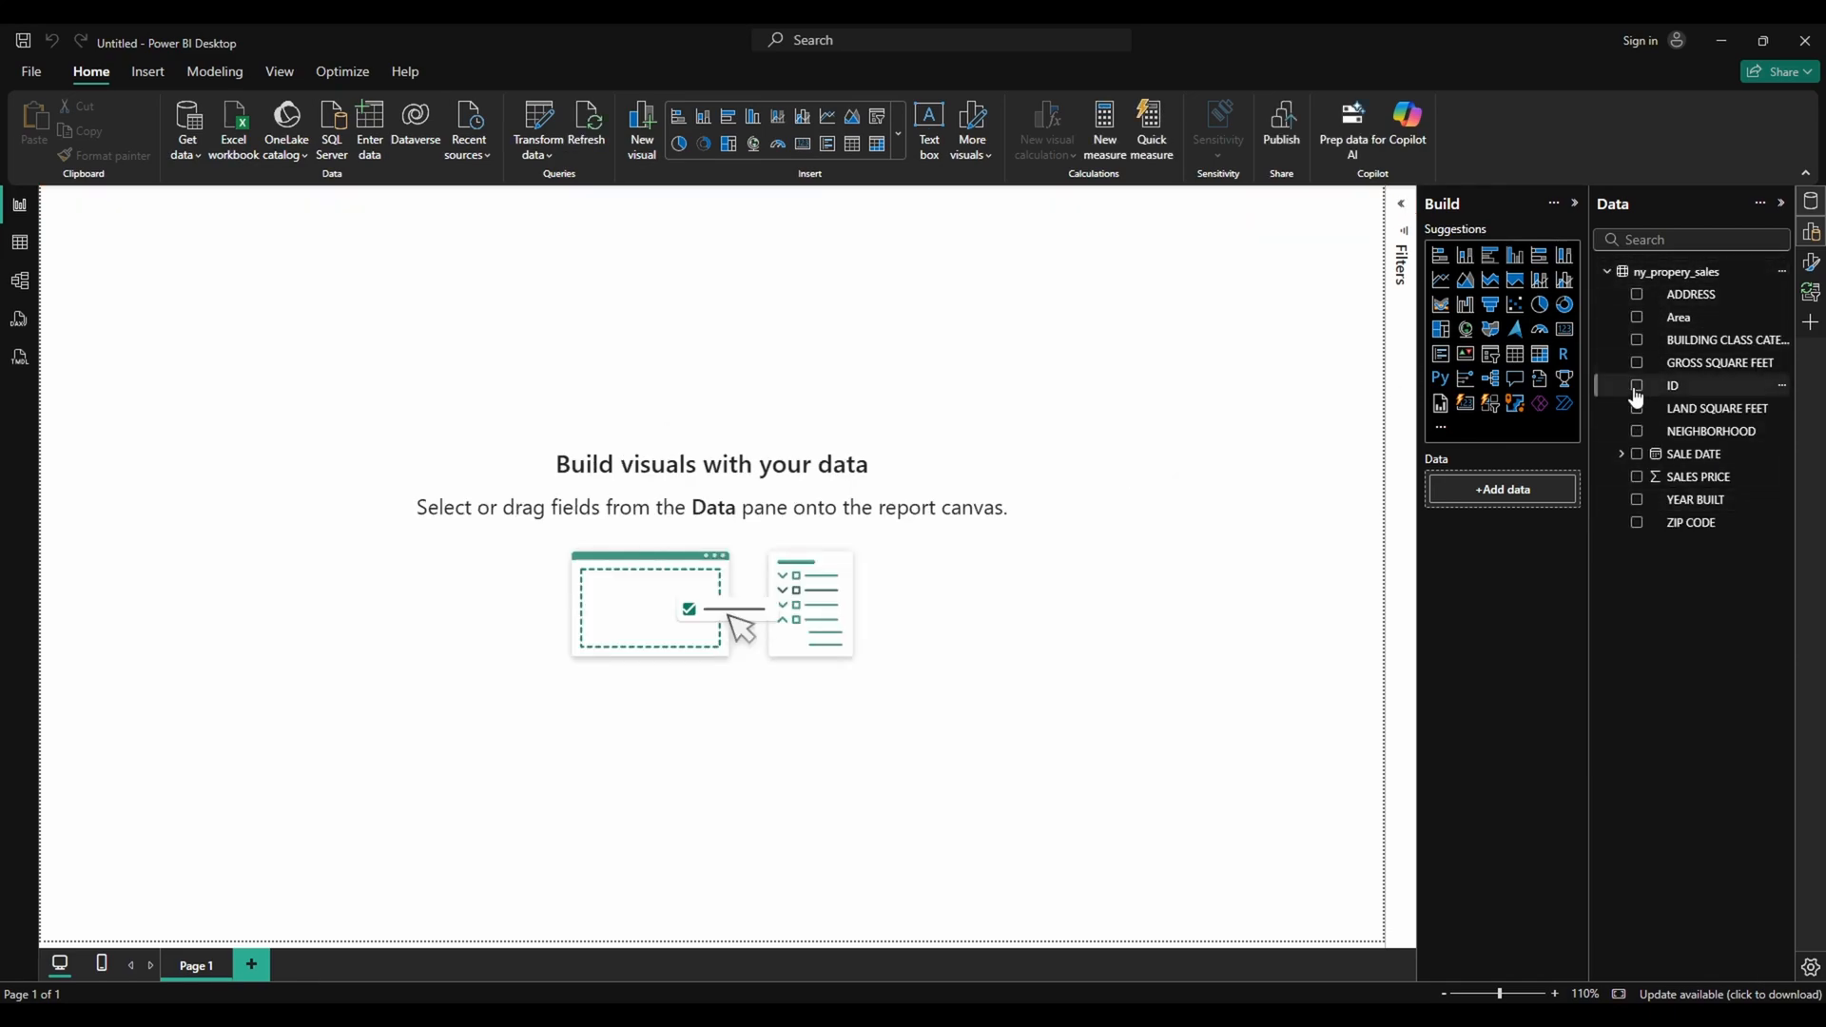
drag(1587, 390, 1511, 398)
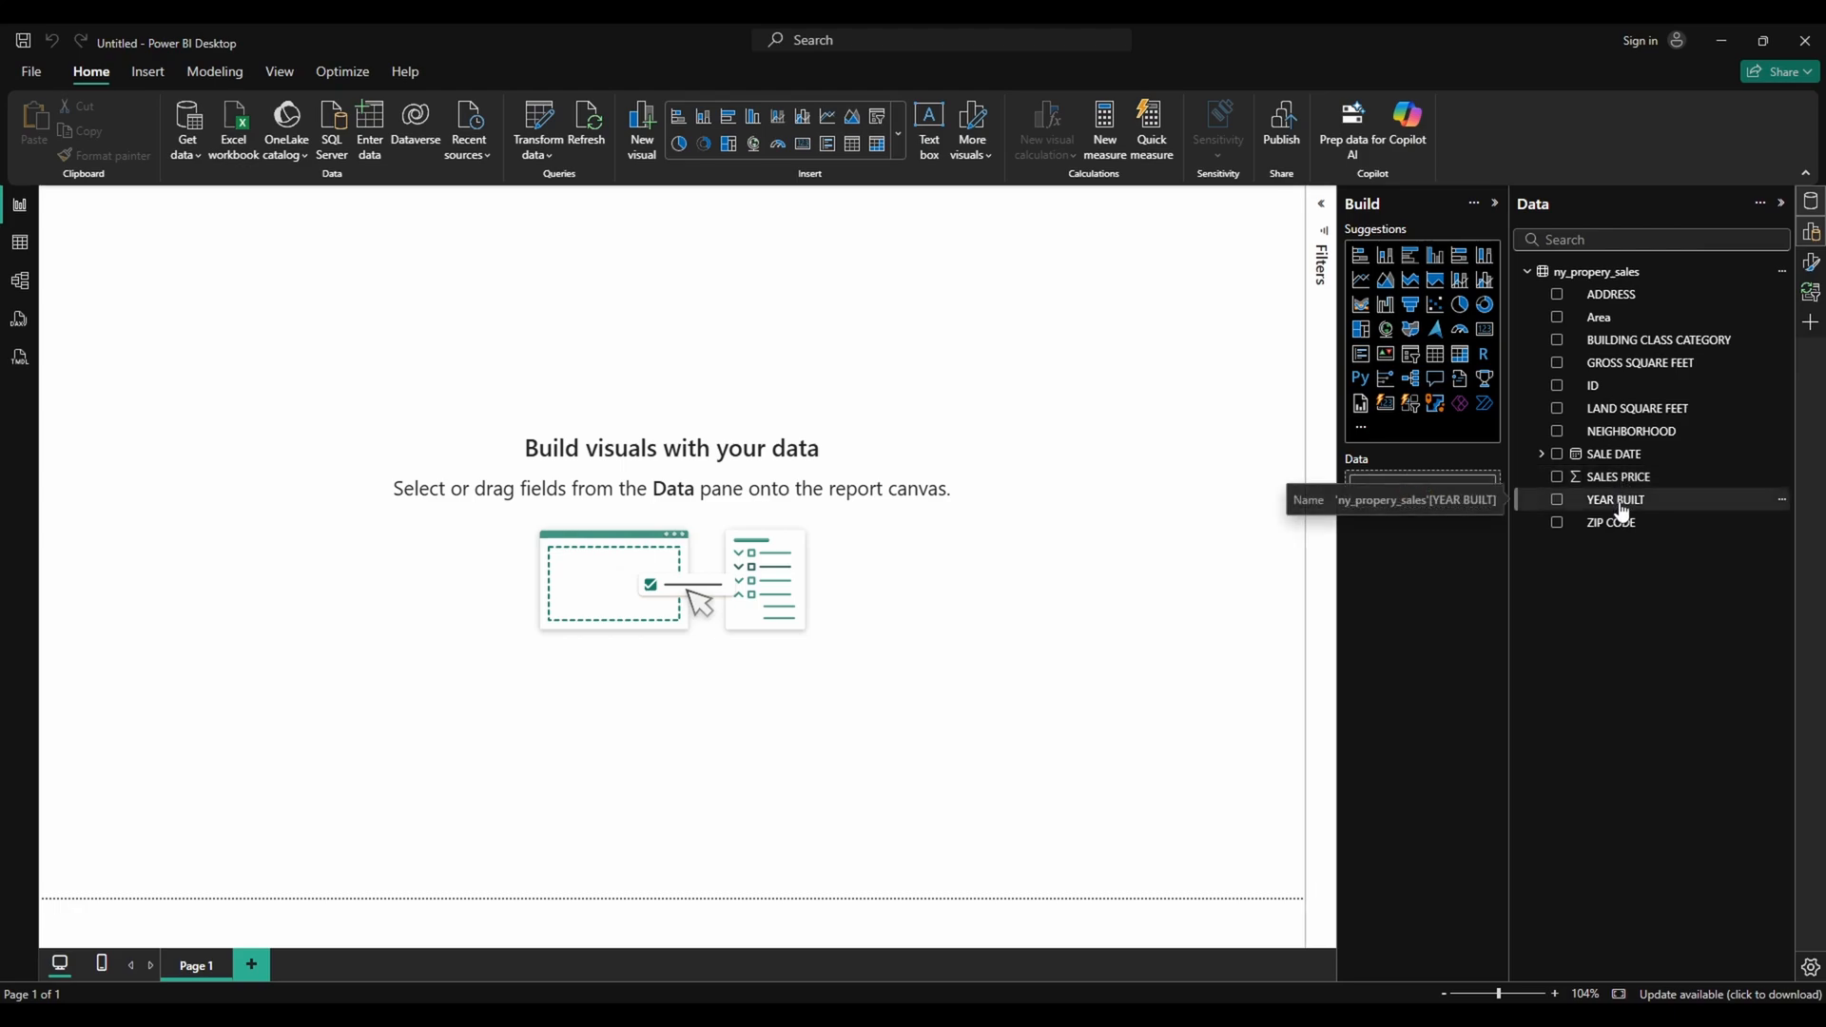
Create a table visual on the report page with the YEAR BUILT and ZIP CODE fields, and enlarge it
drag(1622, 511, 227, 440)
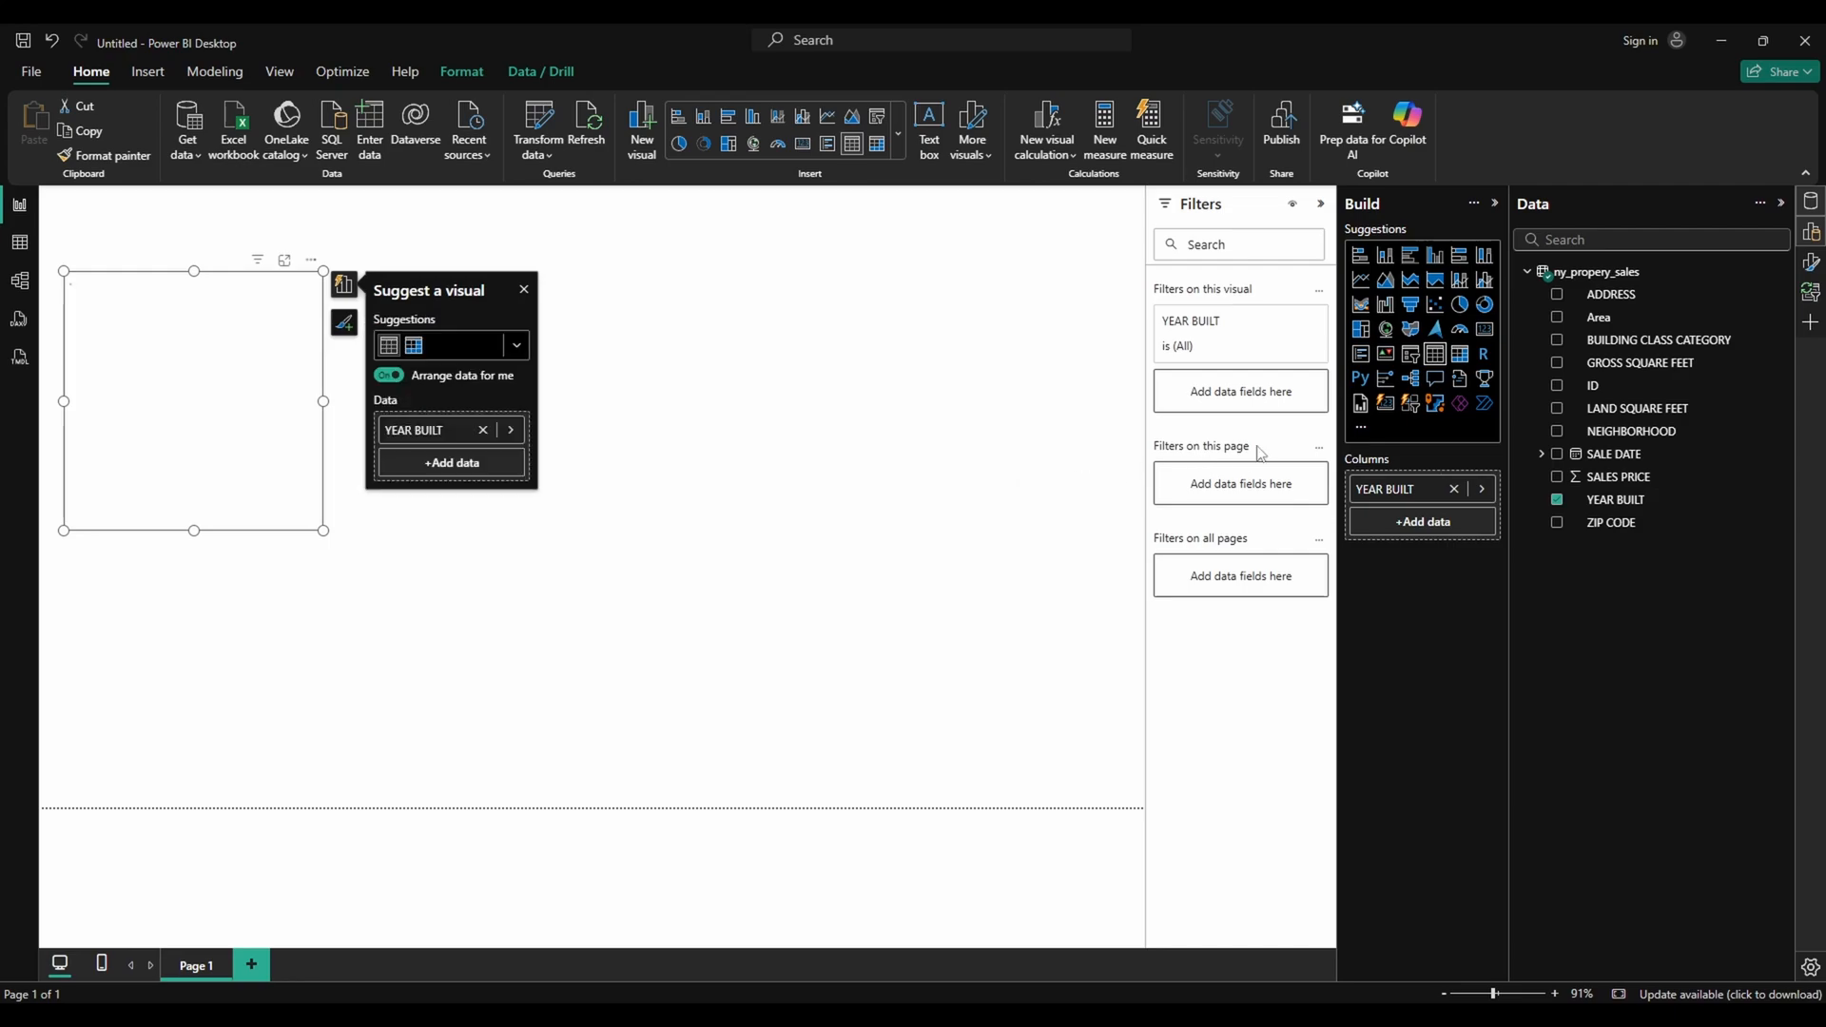
drag(1605, 533, 166, 449)
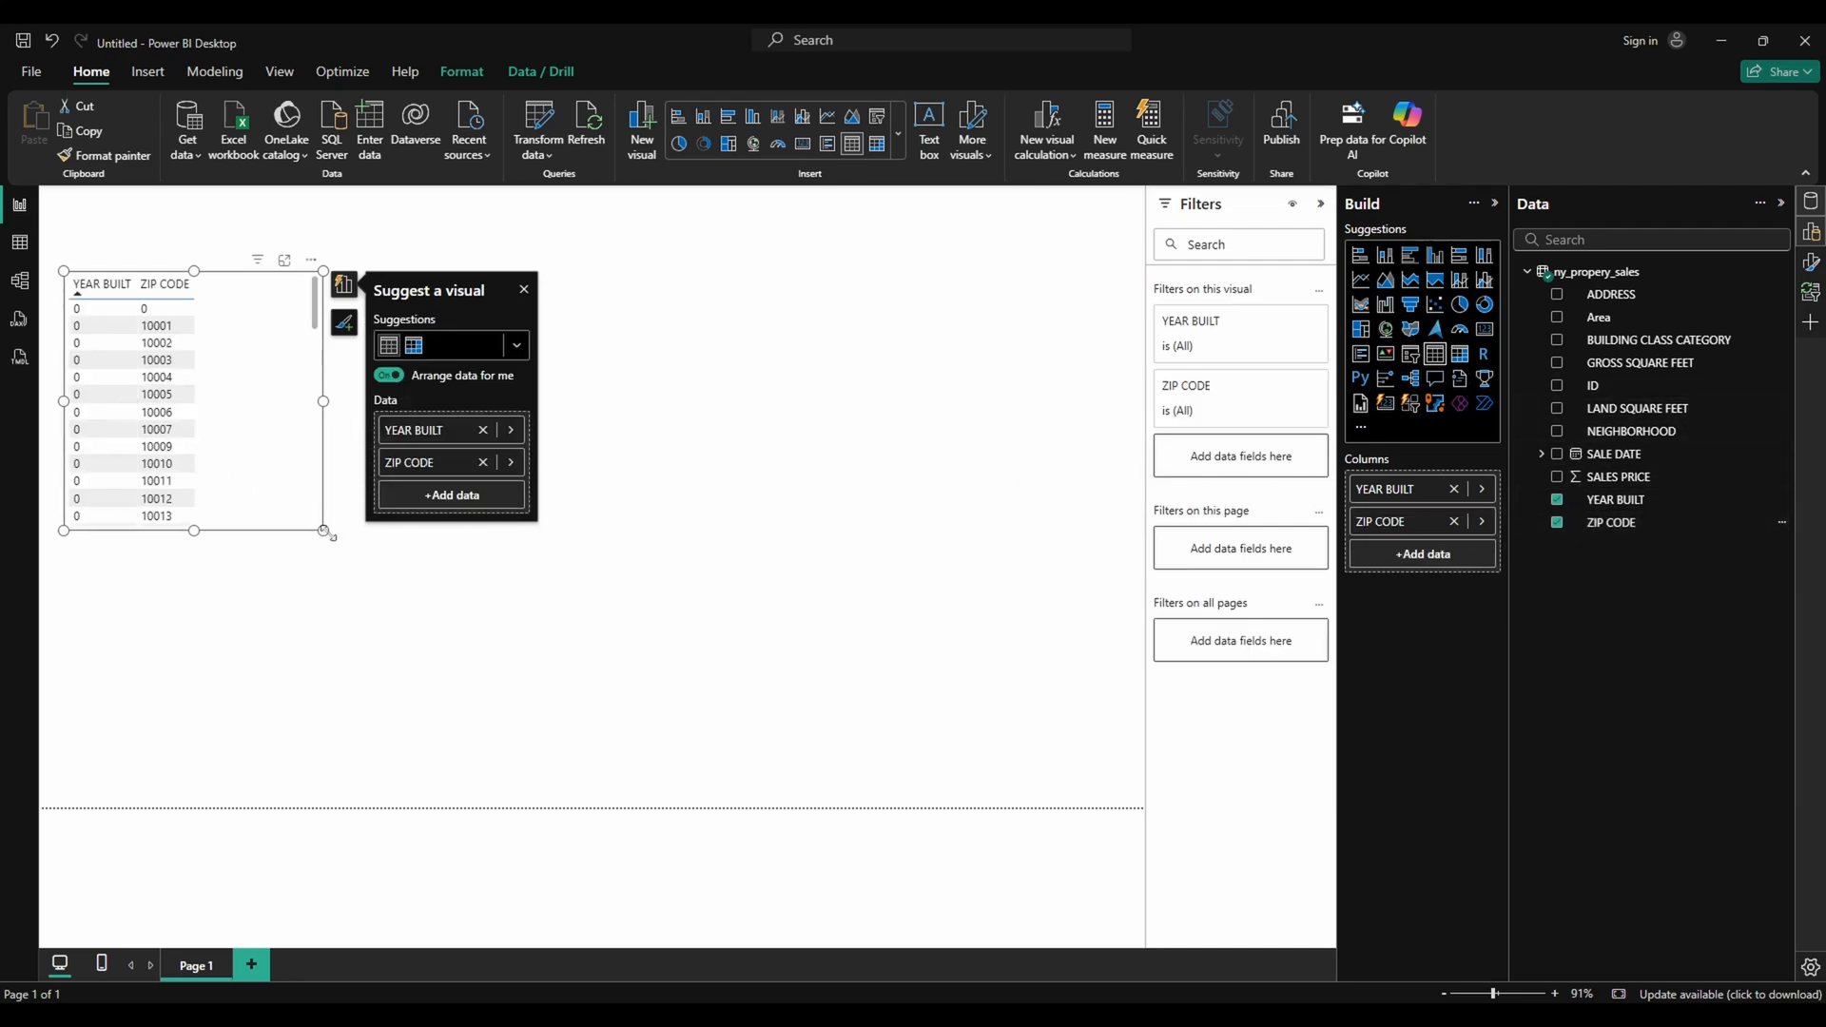
drag(324, 529, 600, 683)
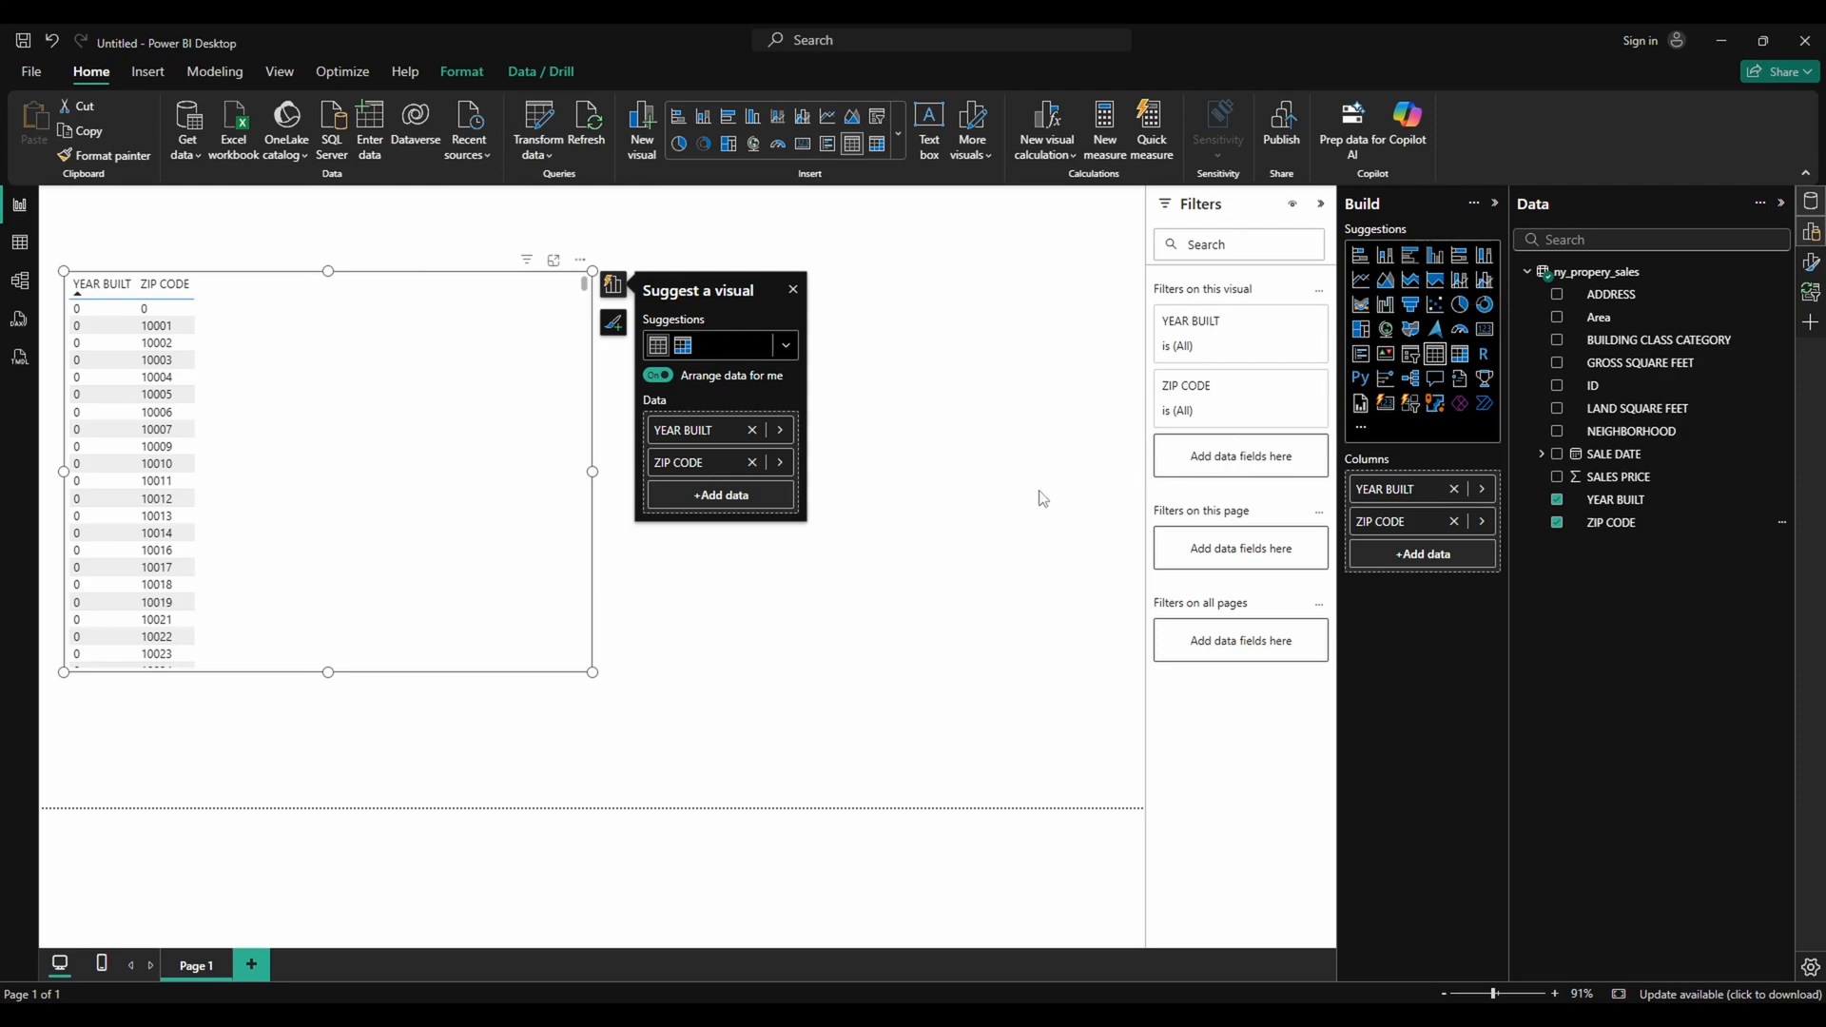
mouse_move(1069, 1017)
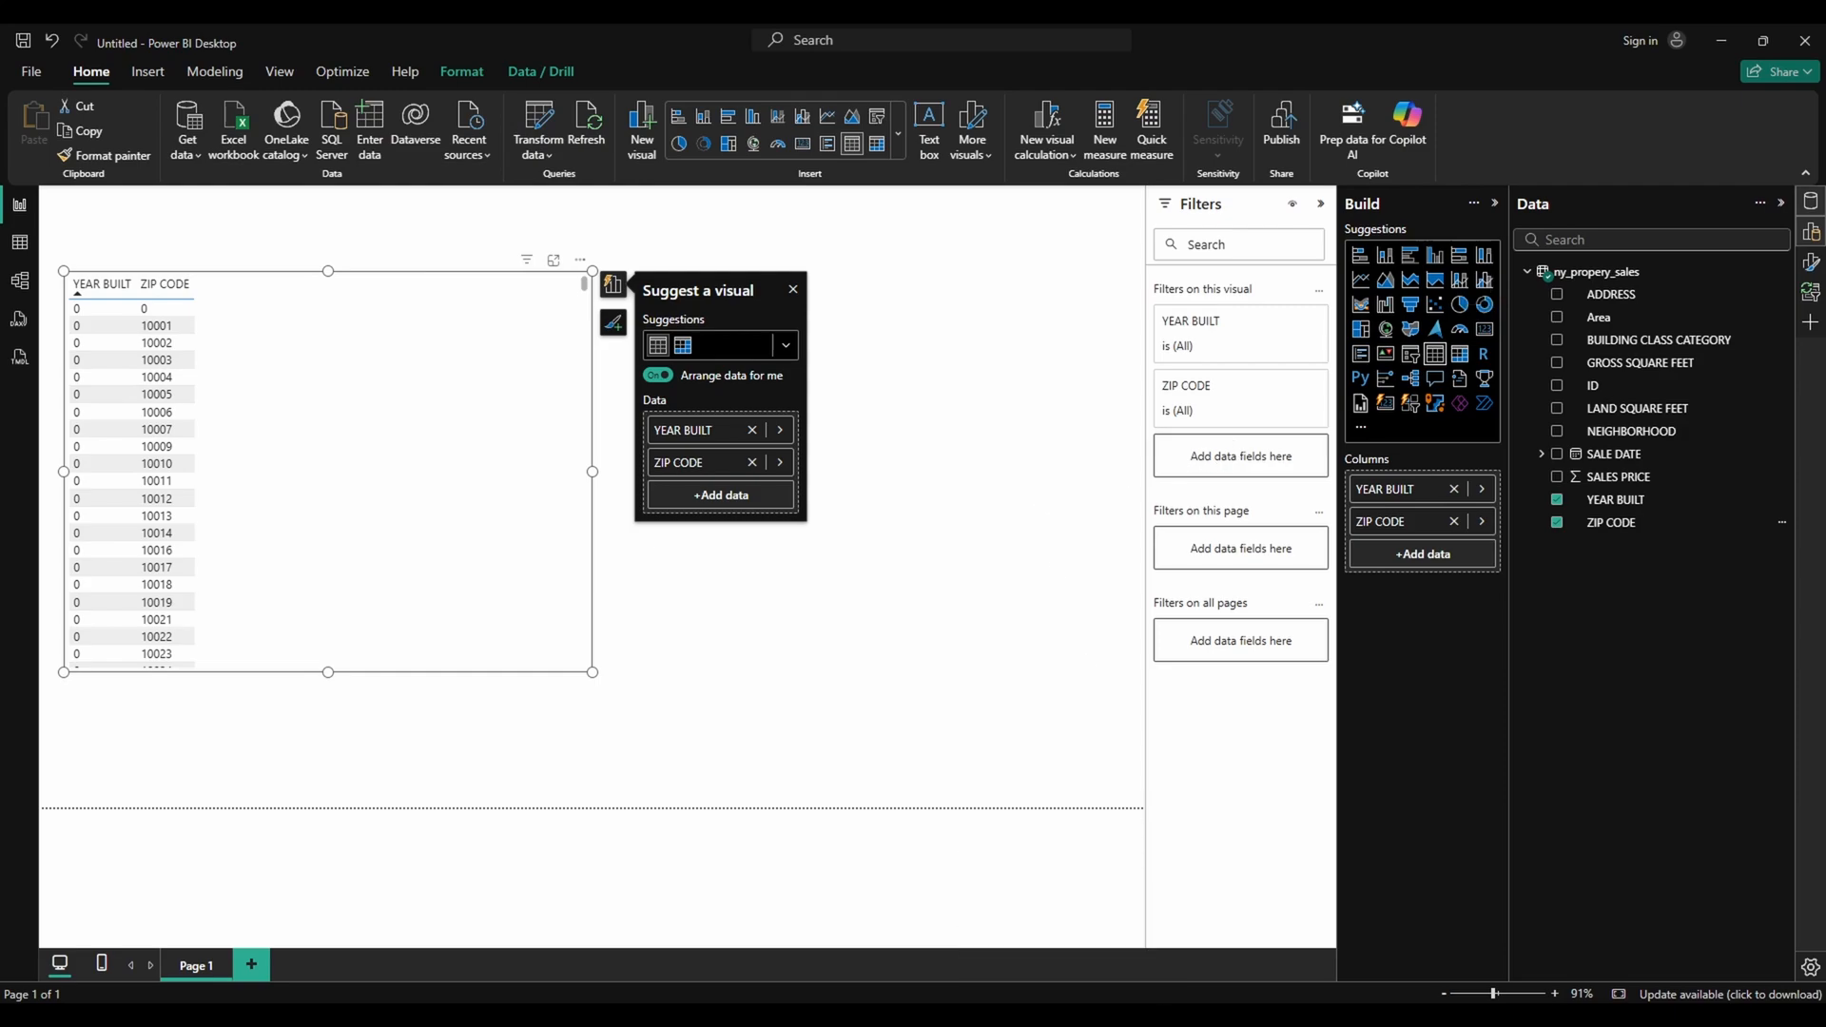